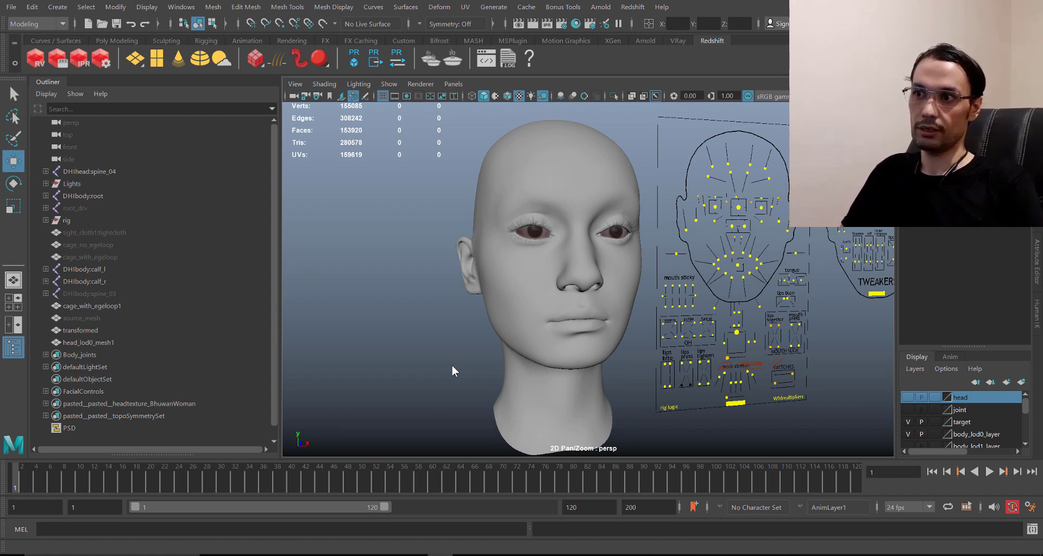
Step: Test the mouth deformation by moving the central mouth control of the face rig up to one side and down to the other
scroll(756, 248, "up", 3)
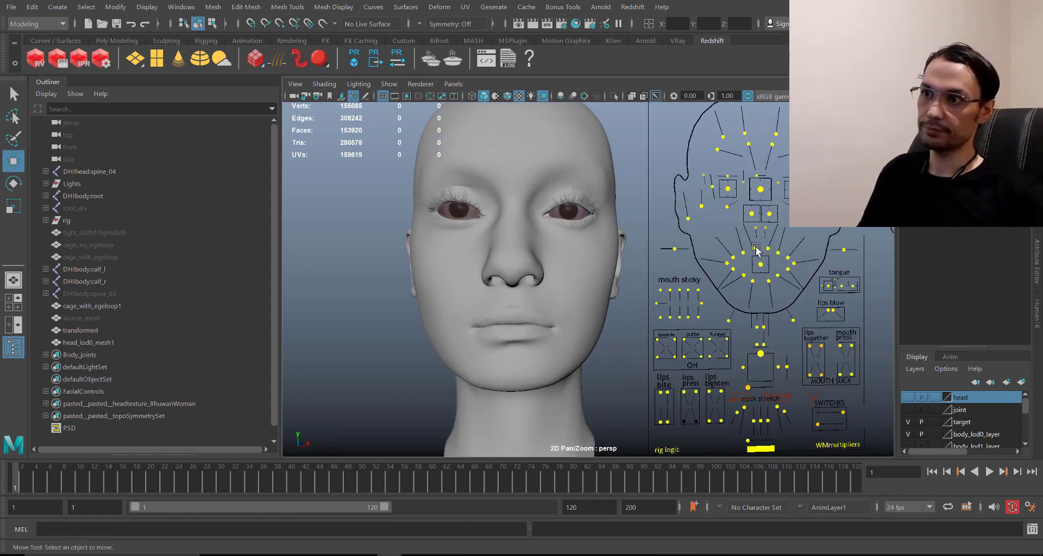
left_click(771, 267)
left_click_drag(771, 266, 724, 208)
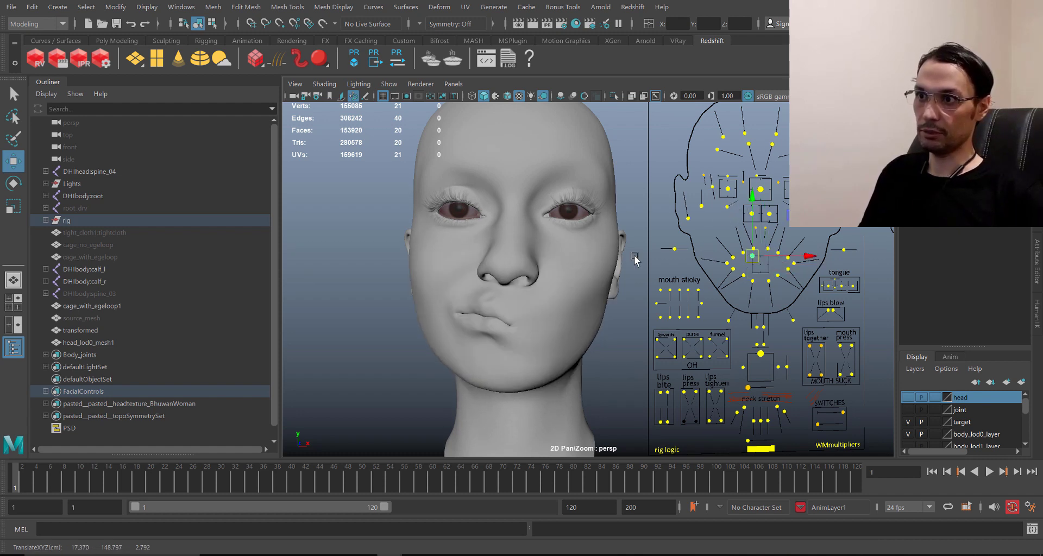
left_click_drag(753, 253, 780, 268)
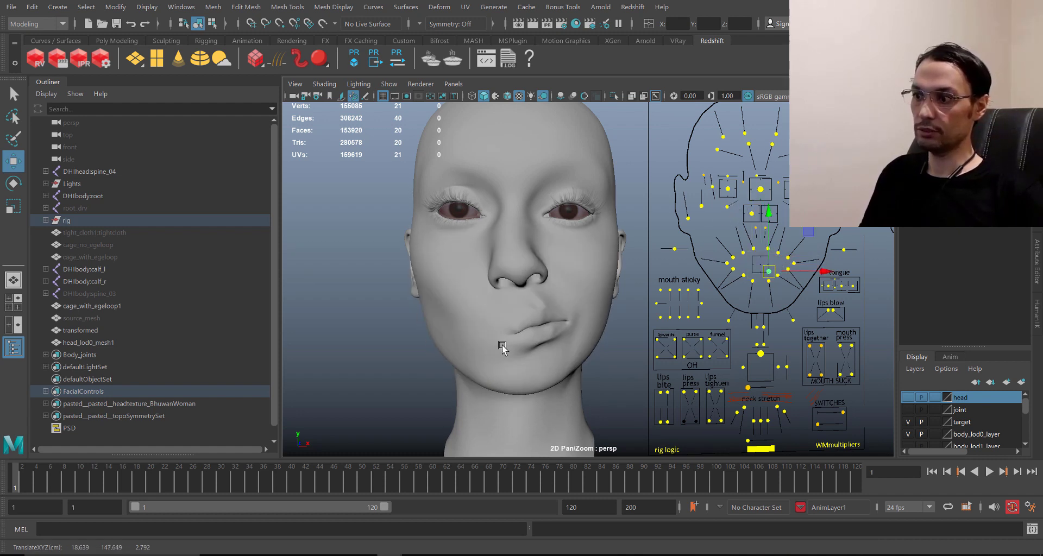
Step: Switch to the browser, examine the portrait reference image enlarged around the face, and return to the Maya scene
key("alt+Tab")
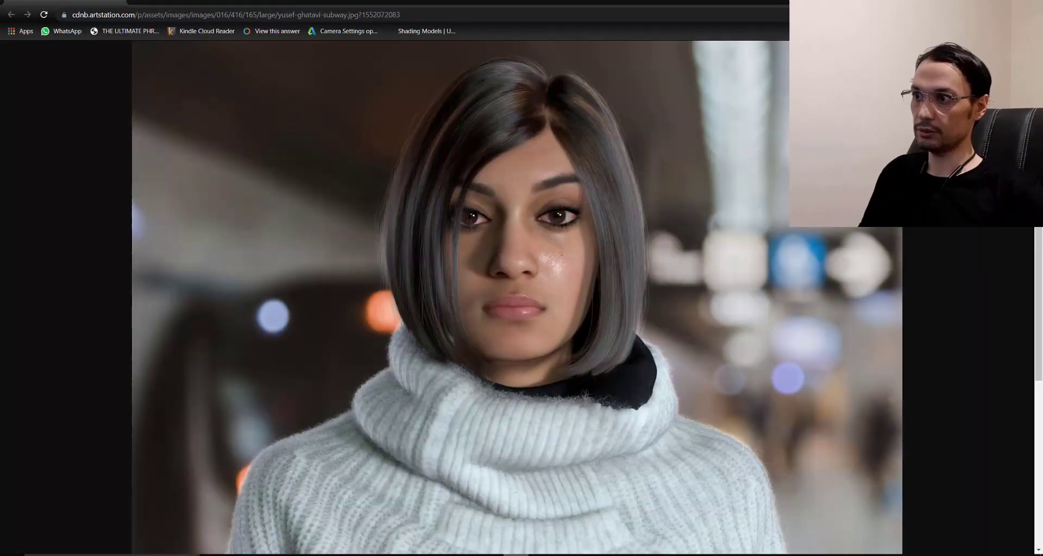
left_click(488, 308)
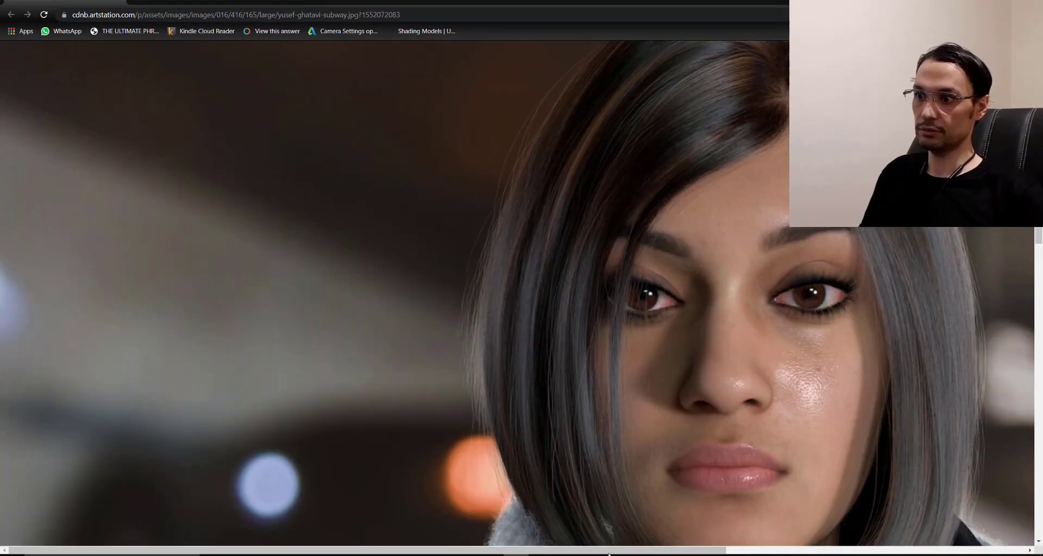
left_click_drag(609, 555, 674, 554)
scroll(833, 350, "down", 7)
scroll(833, 350, "up", 6)
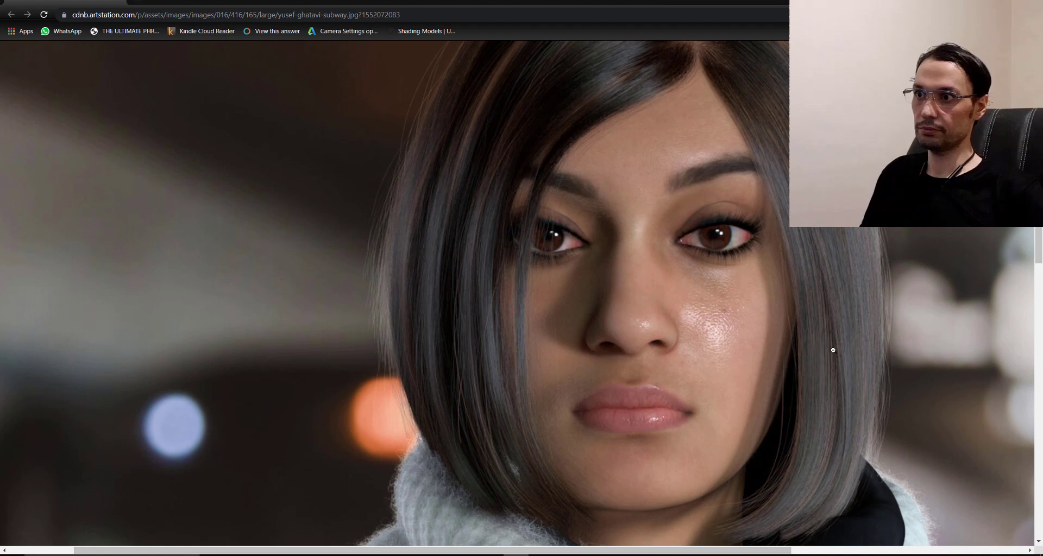
scroll(834, 350, "up", 1)
left_click(516, 555)
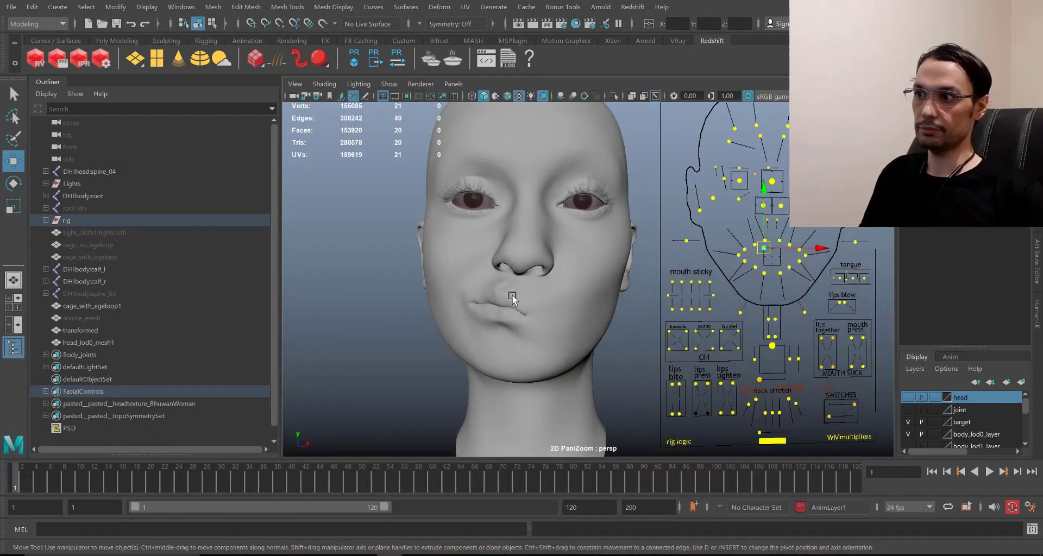
Step: Move the mouth control once more, and undo the mouth control moves
middle_click_drag(513, 307, 511, 318, "alt")
left_click_drag(761, 259, 782, 233)
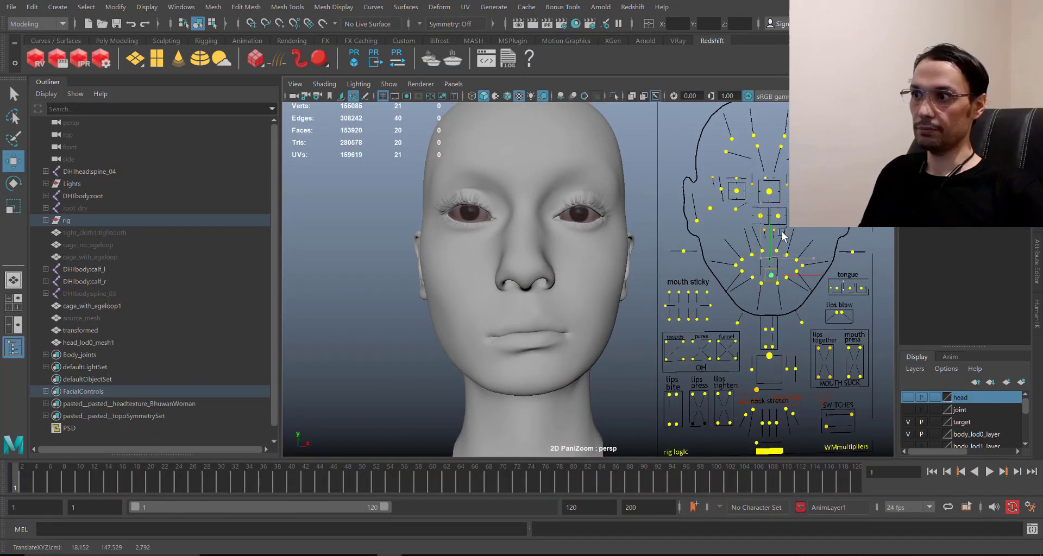
key("ctrl+z")
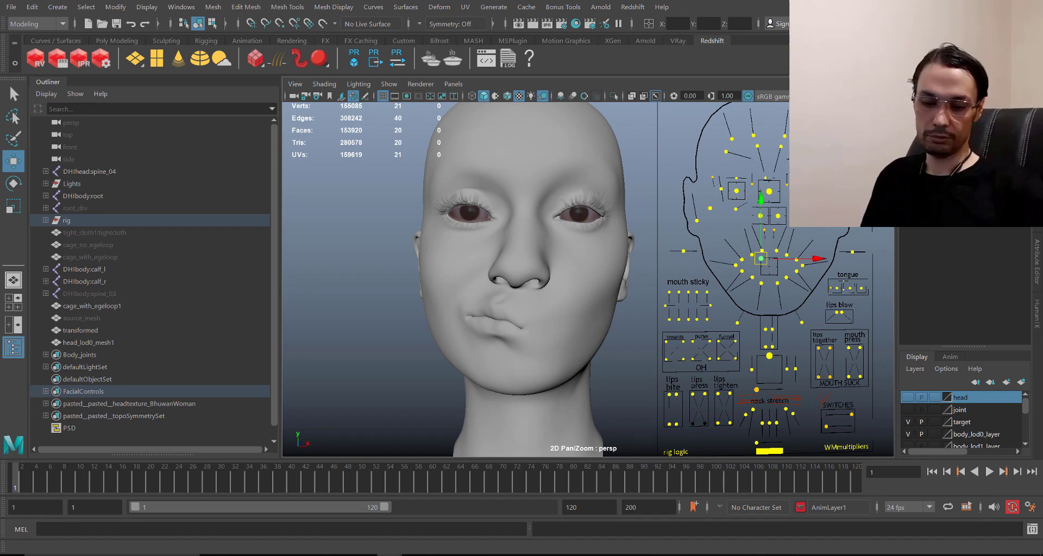
key("ctrl+z")
Step: Try the jaw control below the face outline, and undo the move
middle_click_drag(731, 345, 729, 309, "alt")
left_click(768, 321)
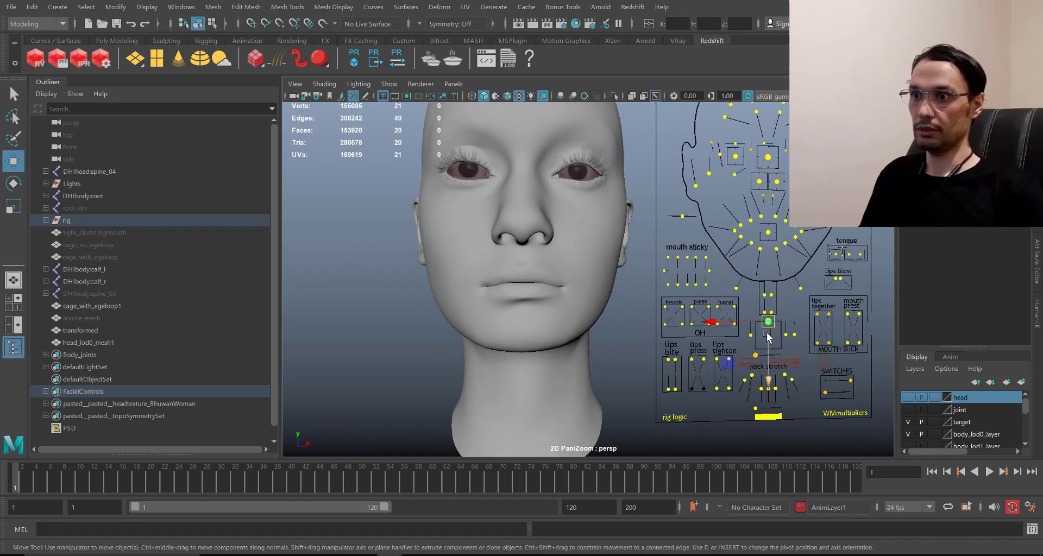
mouse_move(768, 337)
left_mouse_down("alt")
mouse_move(776, 331)
mouse_move(767, 347)
mouse_move(761, 334)
mouse_move(771, 338)
left_mouse_up("alt")
key("ctrl+z")
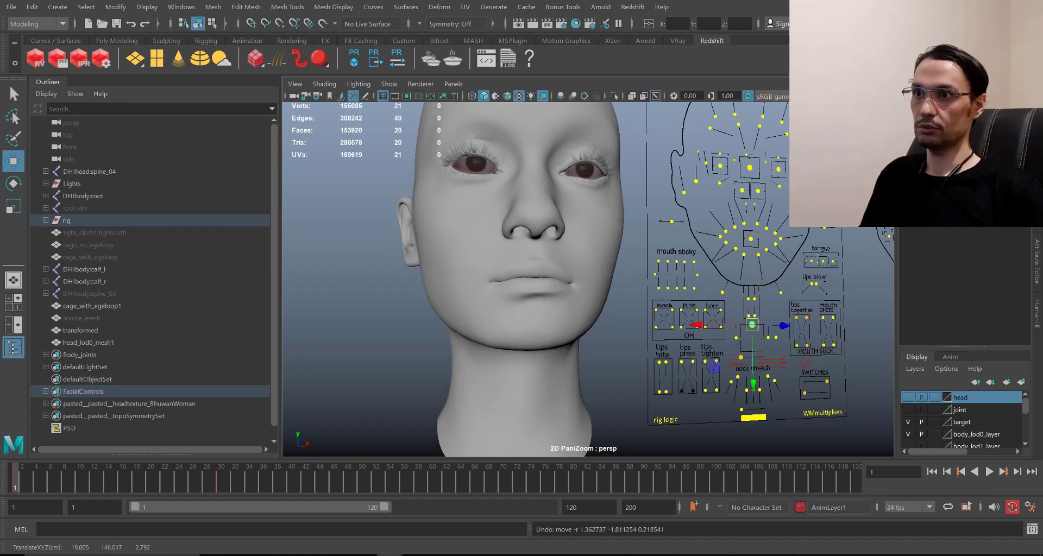
Step: Raise both upper-eyelid controls of the face rig together, and undo the move
middle_click_drag(766, 333, 764, 386, "alt")
left_click(788, 219)
left_click(701, 217, "shift")
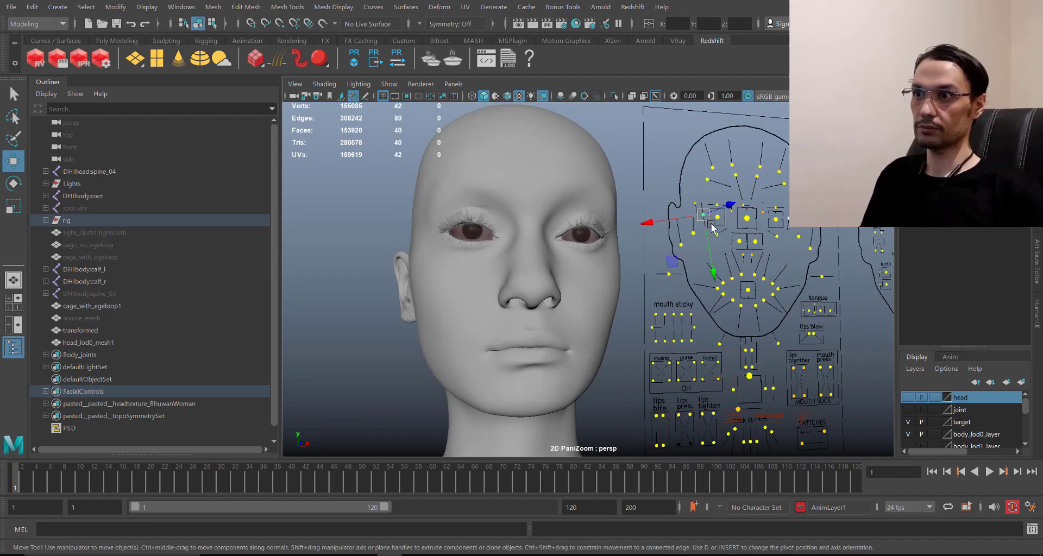
left_click_drag(701, 217, 702, 192)
key("ctrl+z")
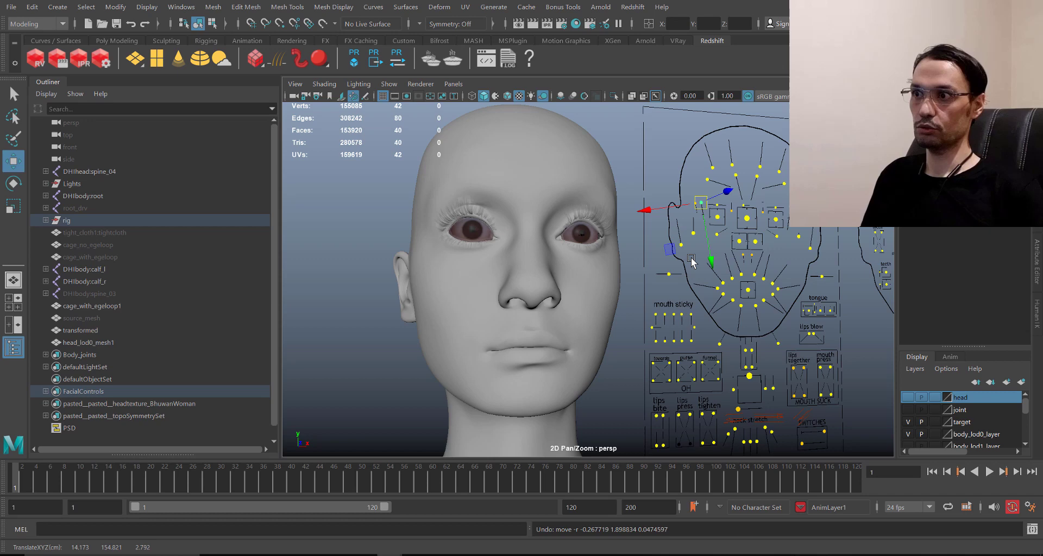
Step: Move the central eye-direction control between the two eye boxes, and undo the move
scroll(668, 266, "up", 3)
left_click(778, 255)
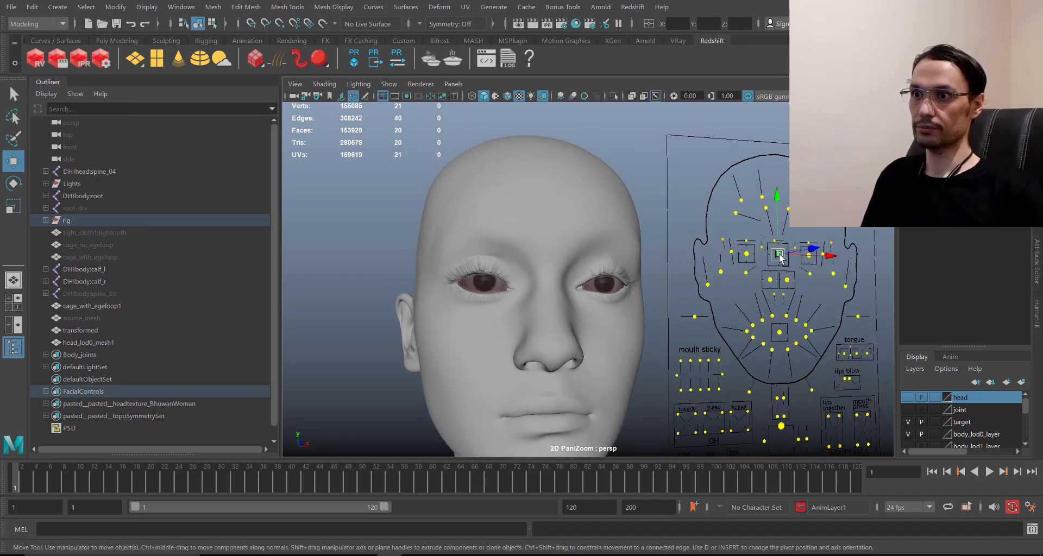
left_click_drag(778, 255, 683, 295)
key("ctrl+z")
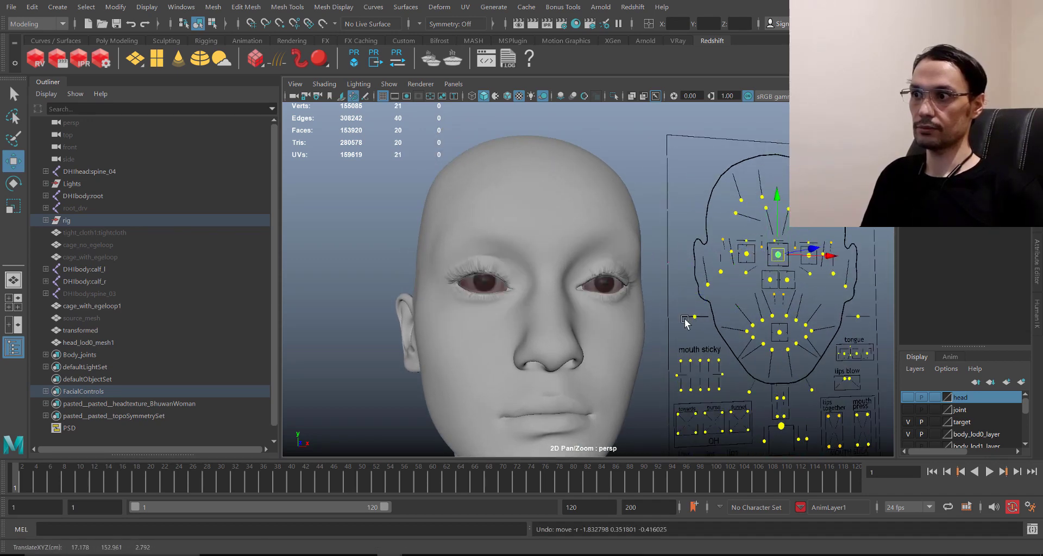
scroll(689, 313, "down", 4)
Step: Switch to the other Maya scene and examine how the two overlapping head meshes intersect across face and neck
key("alt+Tab")
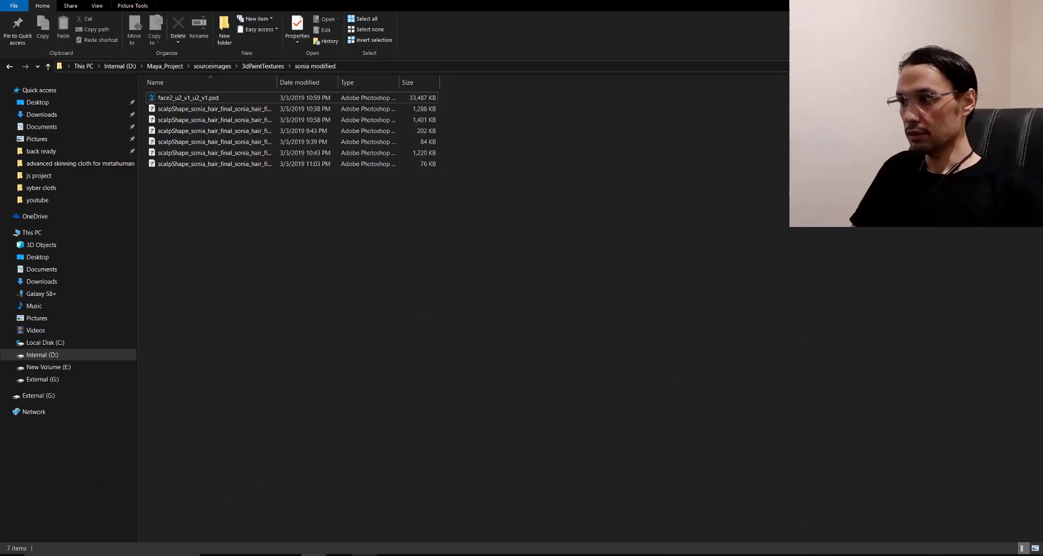
left_click(390, 555)
left_click(393, 546)
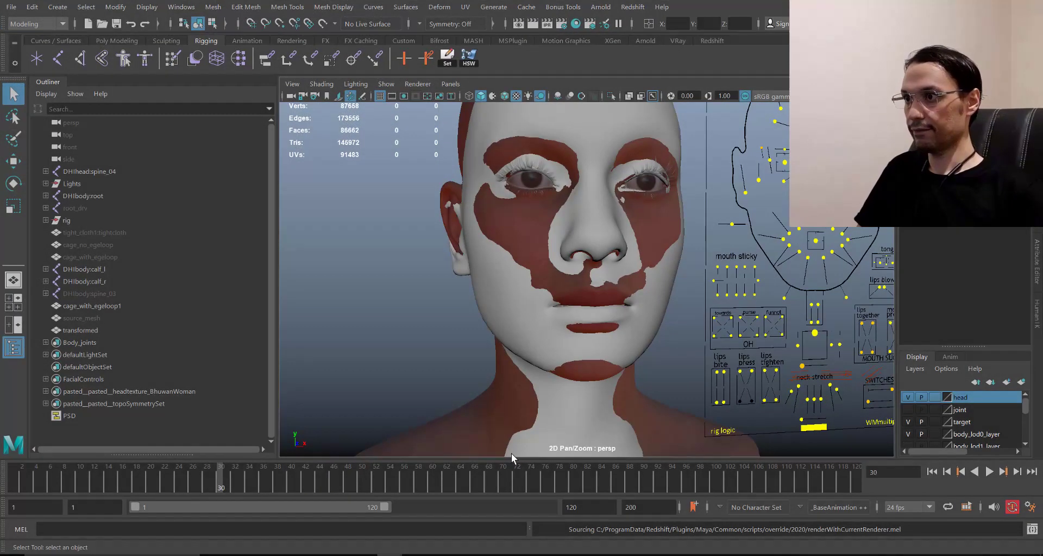
scroll(531, 266, "up", 3)
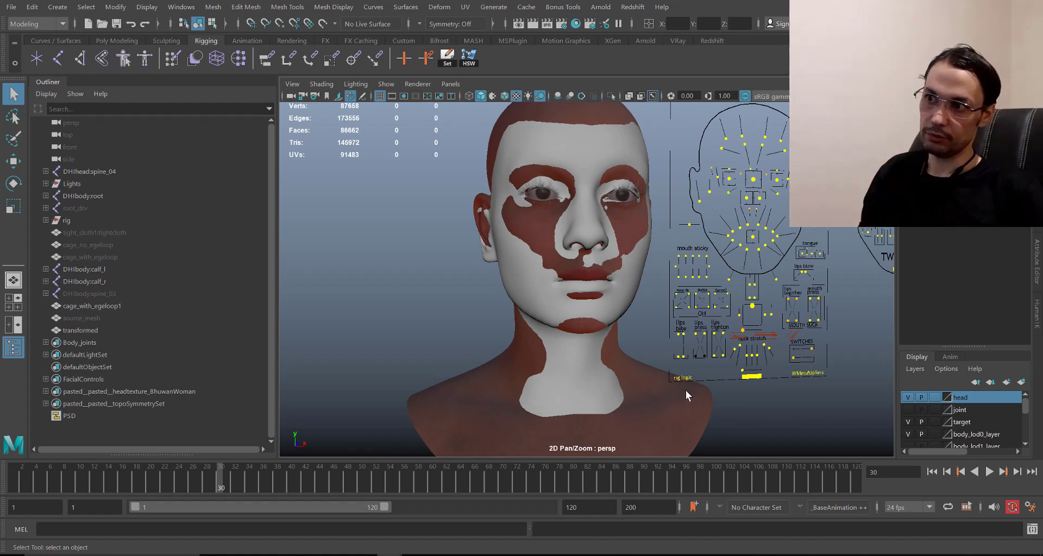
scroll(552, 331, "down", 3)
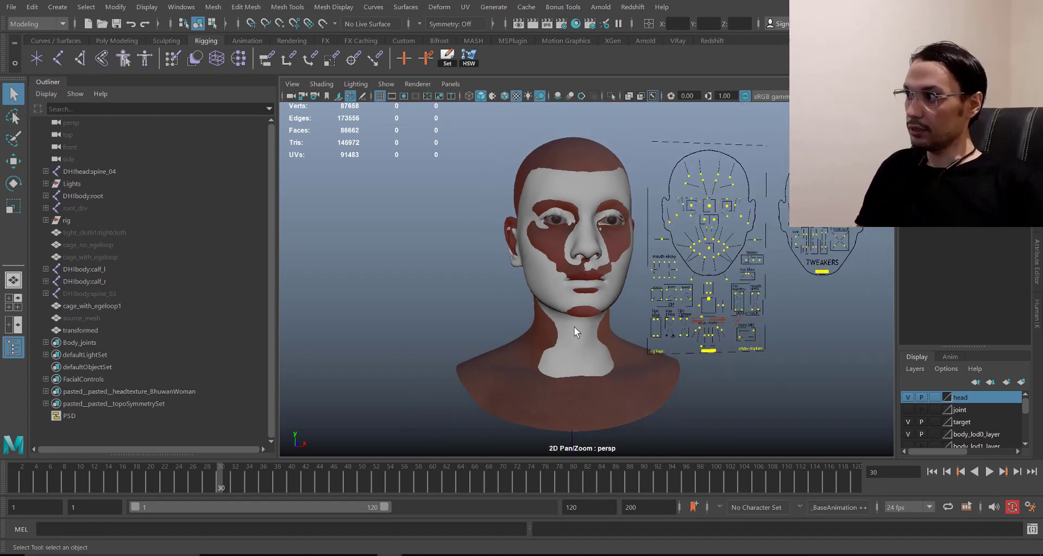
left_click_drag(574, 327, 602, 346, "alt")
scroll(587, 319, "up", 5)
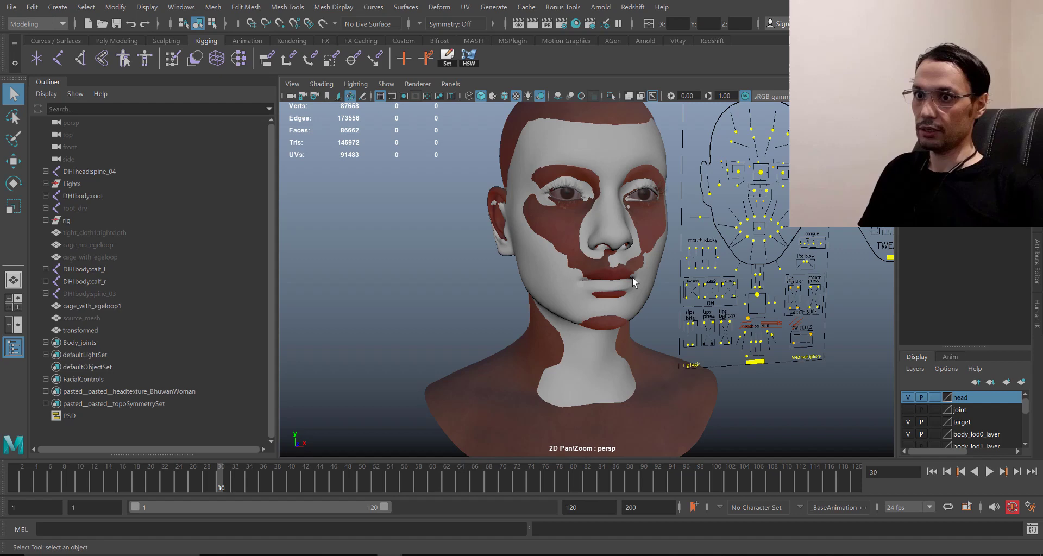
Step: Select the original head mesh, hide the head layer, and briefly show and hide the joint layer
left_click(675, 426)
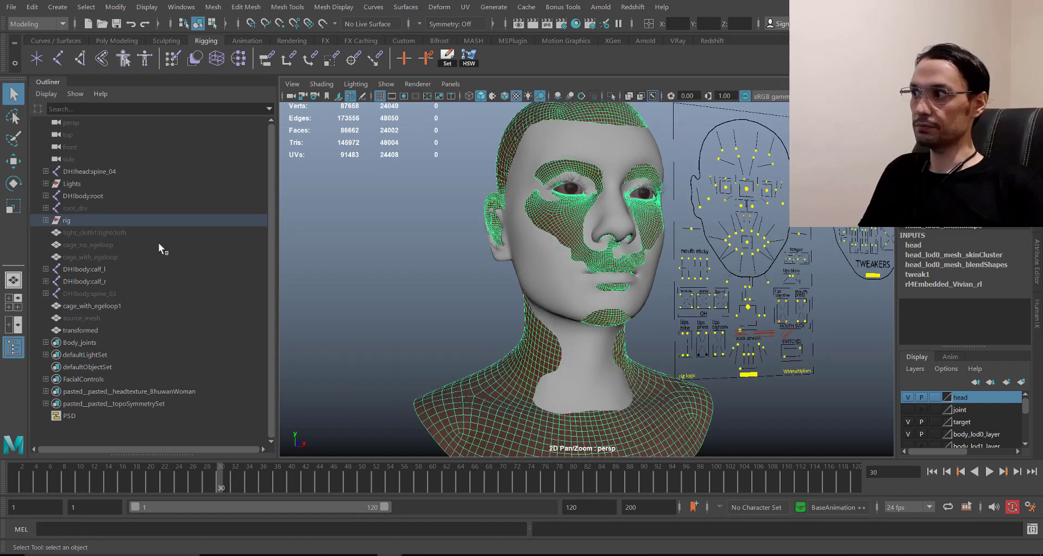
middle_click_drag(560, 318, 533, 267, "alt")
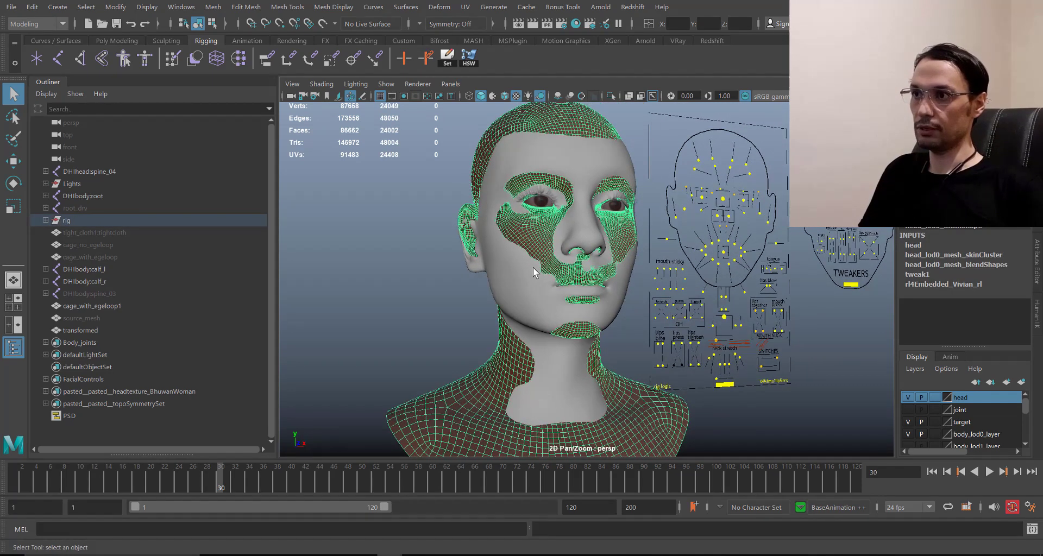
left_click(908, 398)
left_click(907, 410)
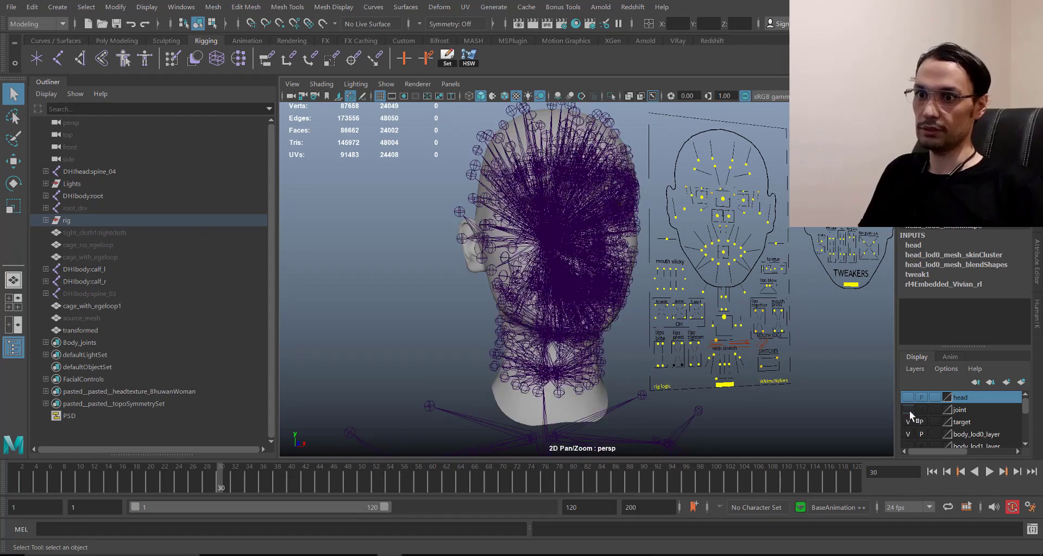
left_click(909, 411)
Step: Select the transformed mesh and switch the target layer's visibility off and on to compare
left_click(560, 323)
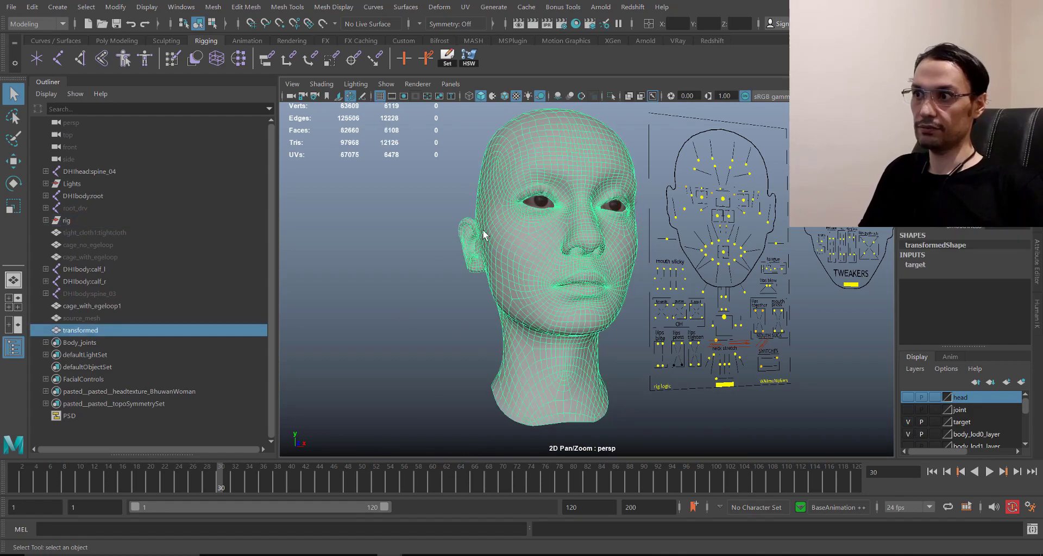
scroll(483, 234, "up", 5)
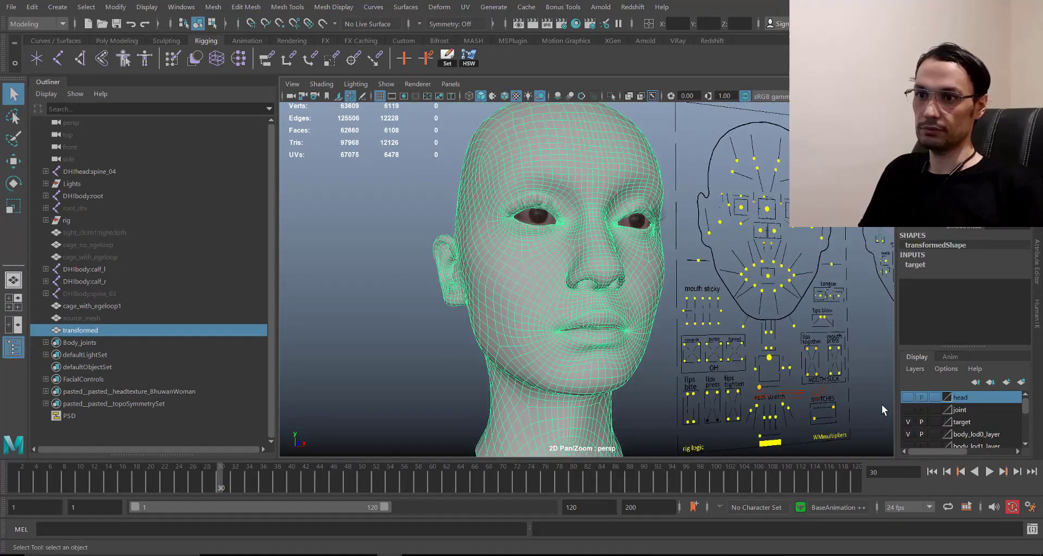
left_click(909, 422)
left_click(908, 422)
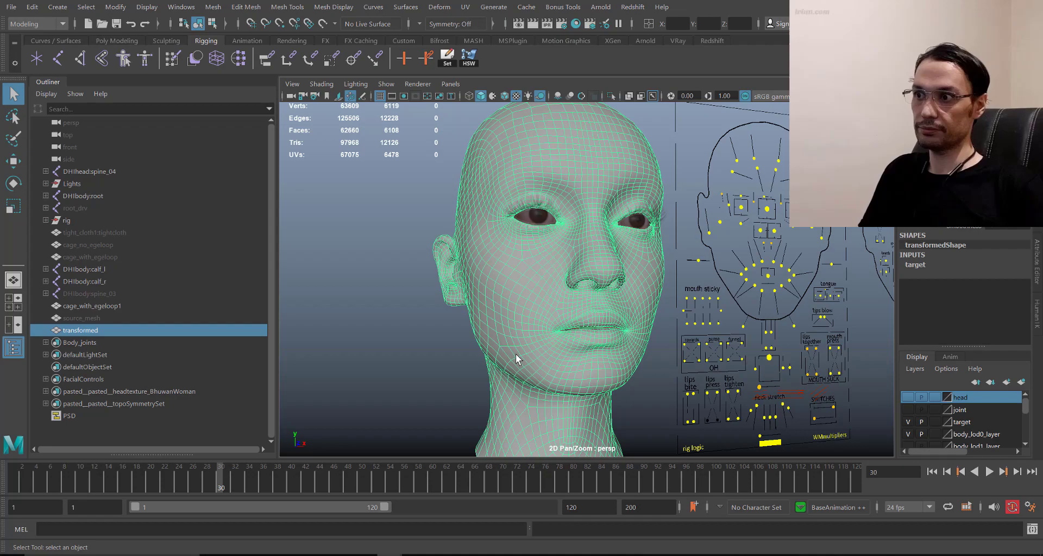
Step: Examine the lip edges and mouth corners of the transformed mesh up close
scroll(516, 354, "up", 5)
scroll(573, 372, "up", 6)
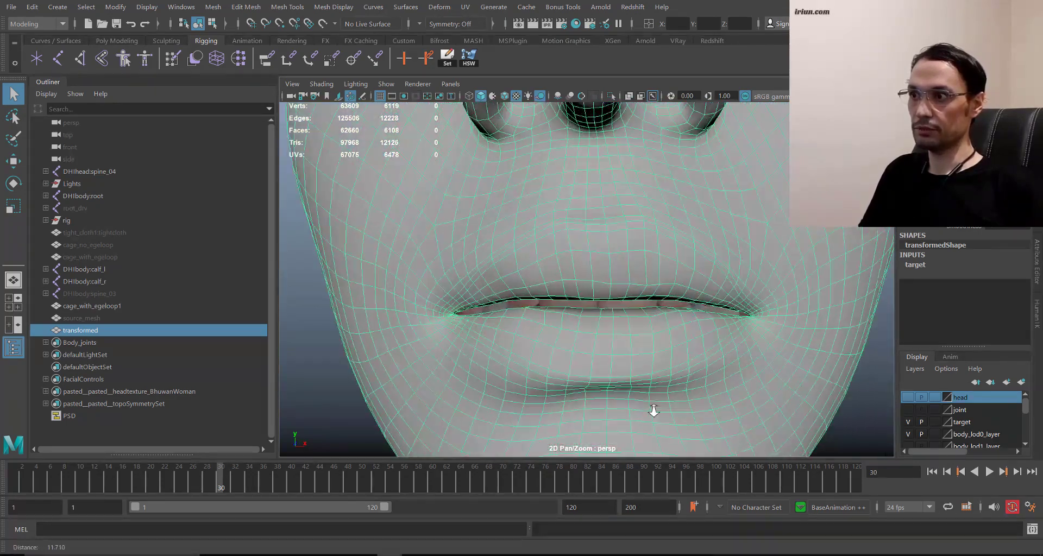
scroll(565, 304, "down", 1)
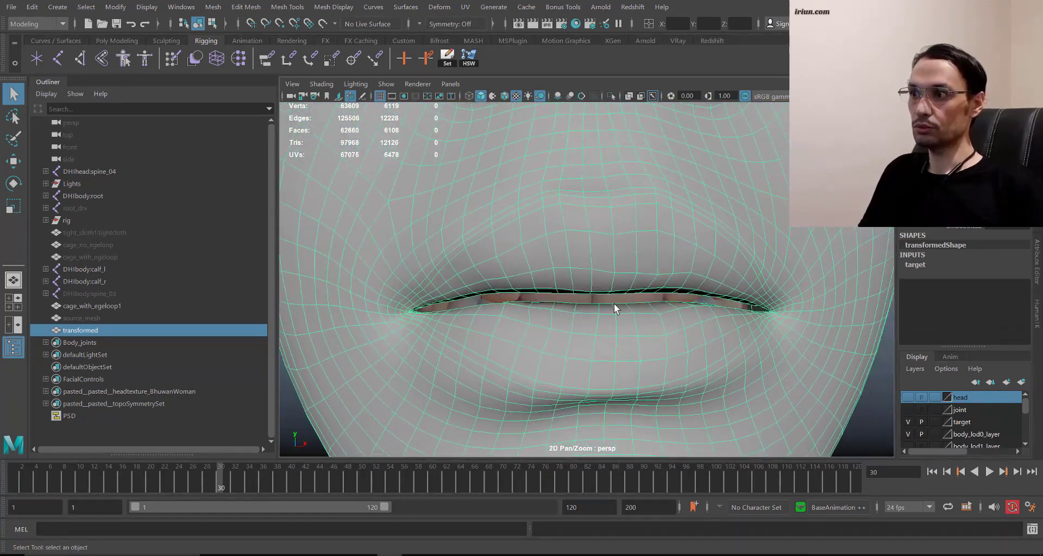
scroll(447, 275, "down", 3)
scroll(615, 384, "up", 5)
scroll(543, 255, "up", 8)
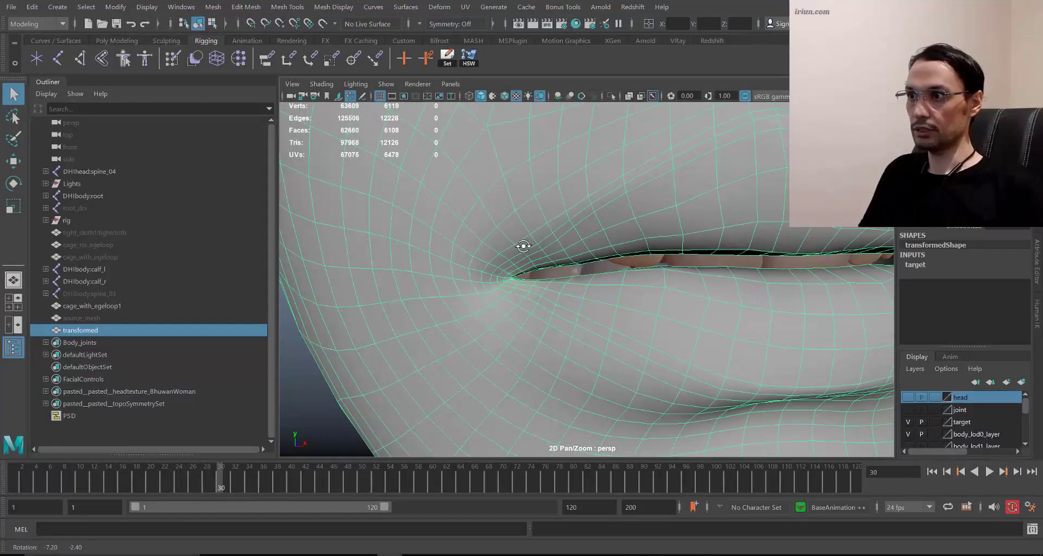
scroll(678, 289, "down", 8)
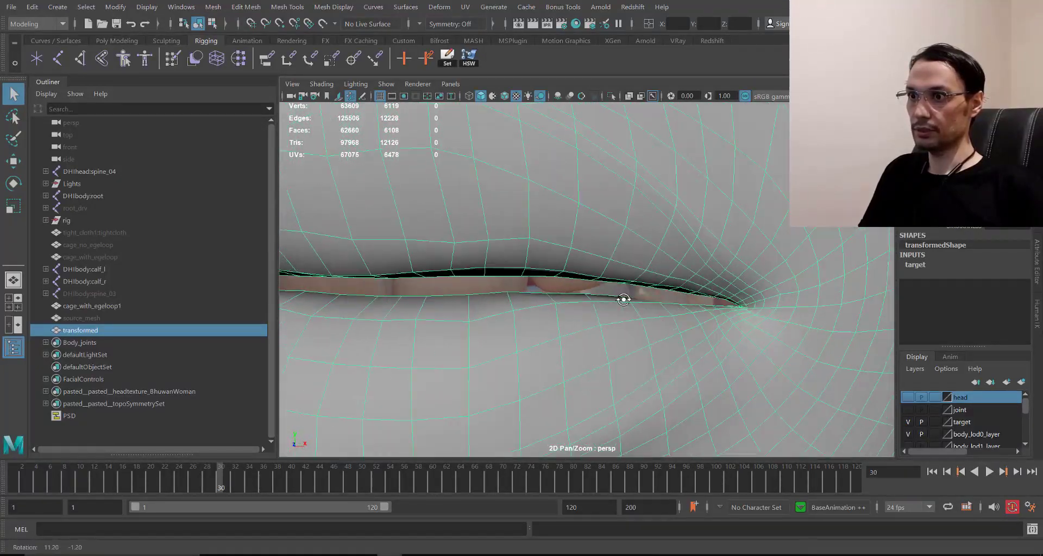
scroll(574, 273, "up", 1)
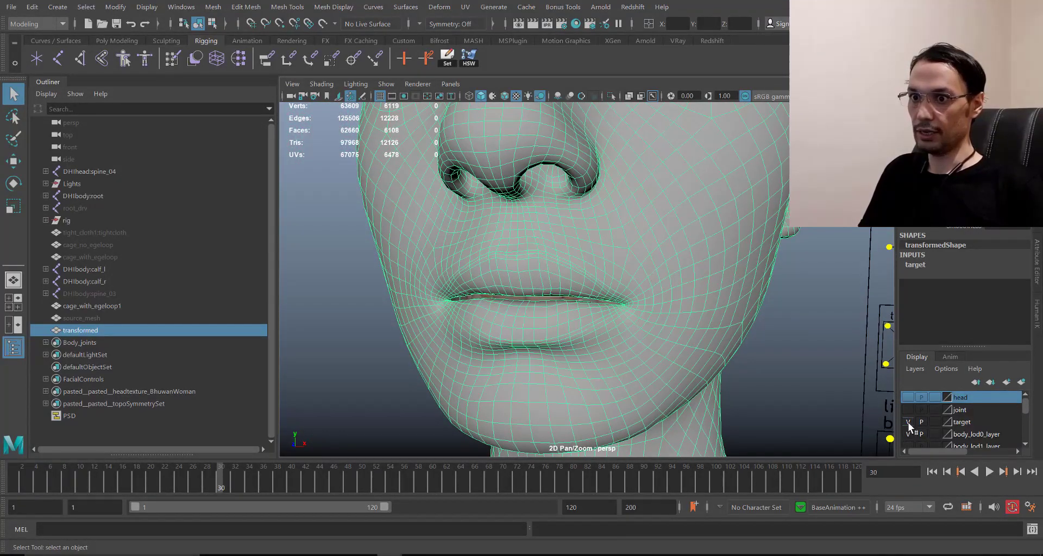
Step: Hide the target layer, show the head layer, and display the original head's mouth area with all scene lights
left_click(909, 422)
scroll(890, 383, "down", 2)
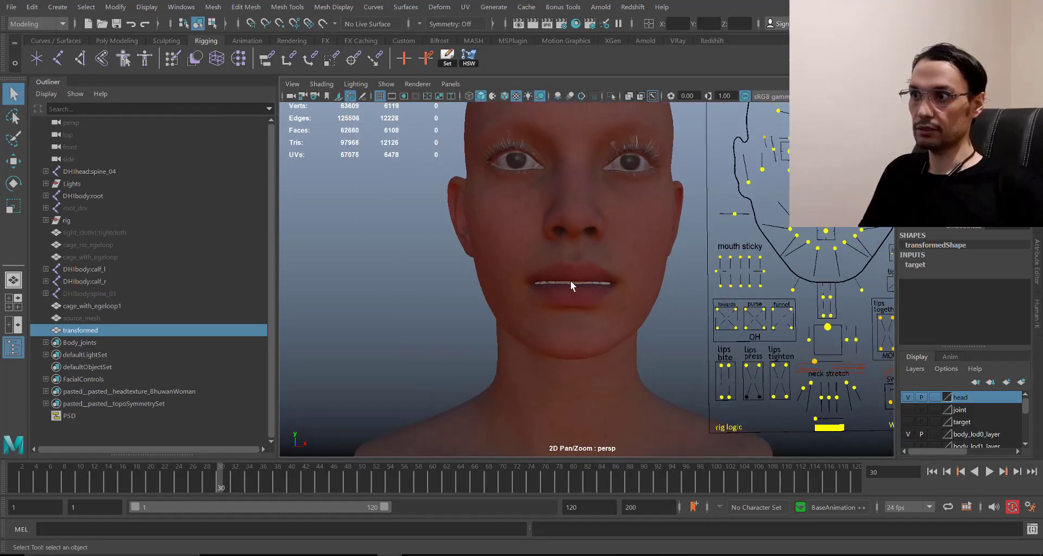
scroll(505, 283, "up", 3)
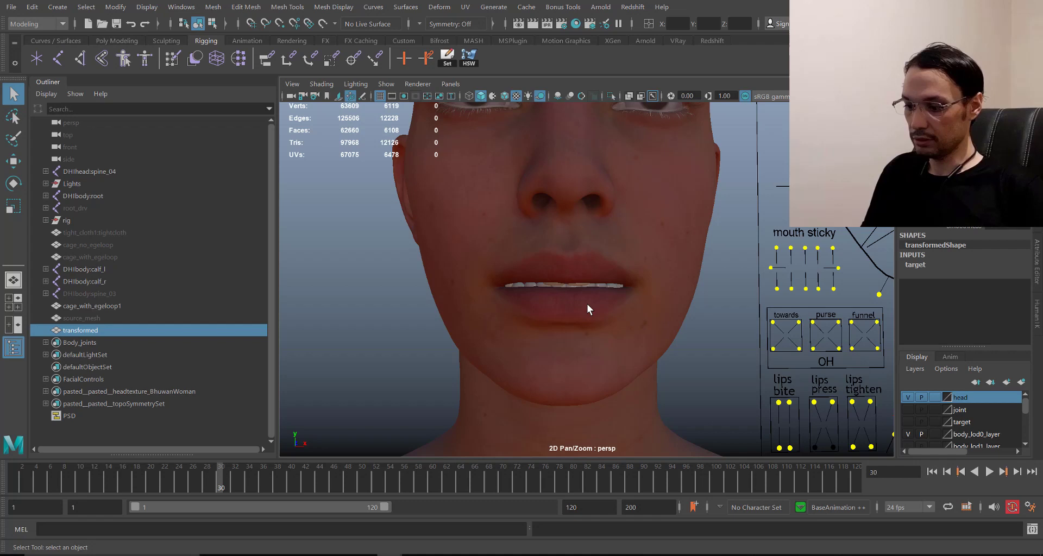
left_click_drag(587, 305, 591, 300, "alt")
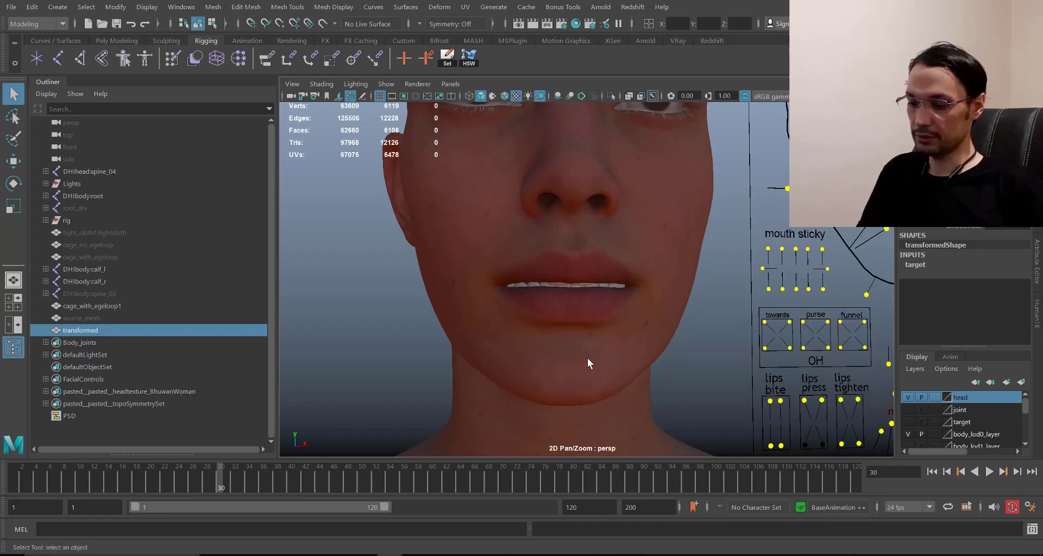
key("7")
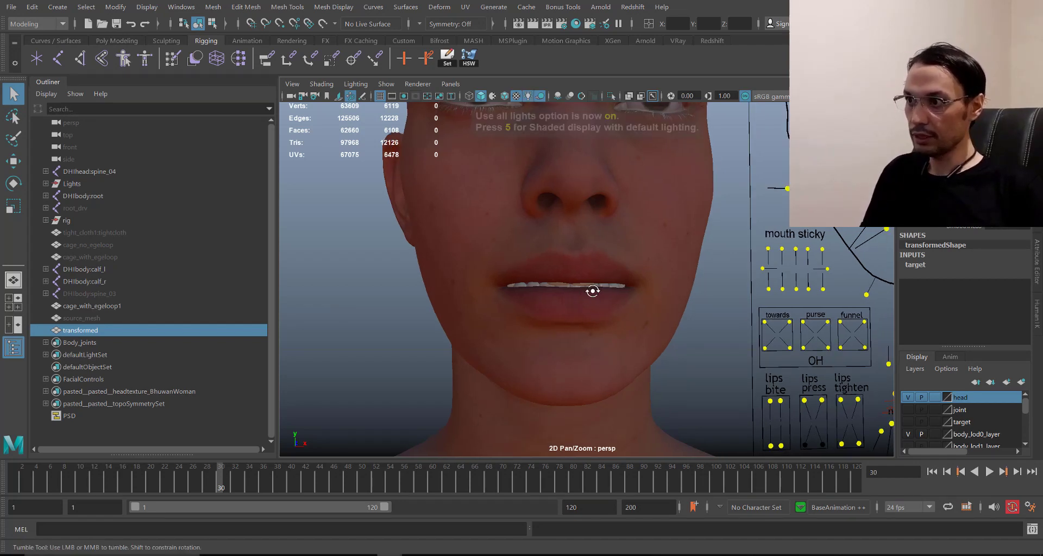
Step: Examine the original head's mouth and lip opening up close and from a distance with all scene lights on
scroll(552, 356, "down", 1)
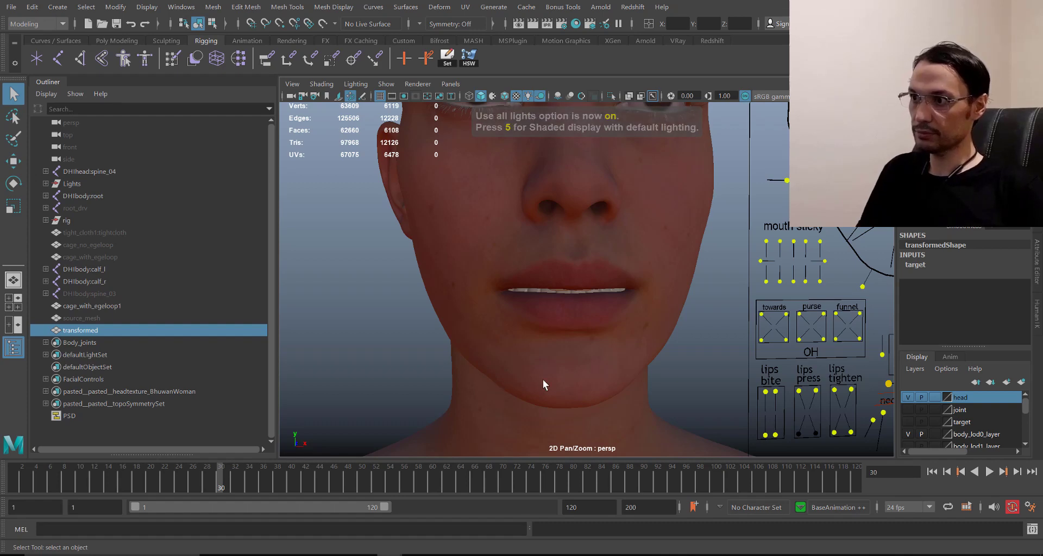
left_click_drag(561, 223, 568, 217, "alt")
right_click_drag(547, 239, 542, 214, "alt")
middle_click_drag(543, 214, 540, 238, "alt")
right_click_drag(505, 257, 516, 266, "alt")
key("7")
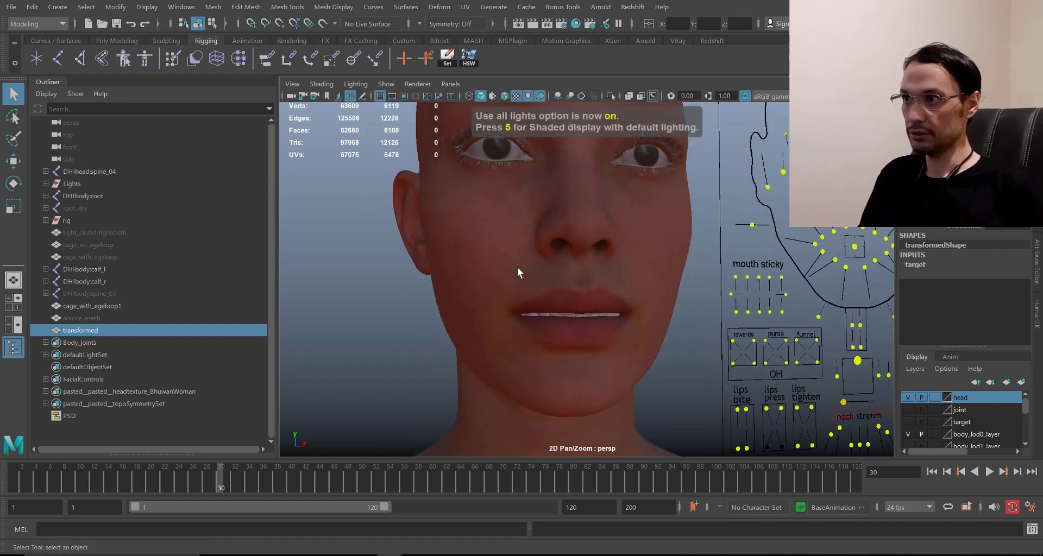
right_click_drag(638, 263, 601, 256, "alt")
right_click_drag(536, 286, 599, 324, "alt")
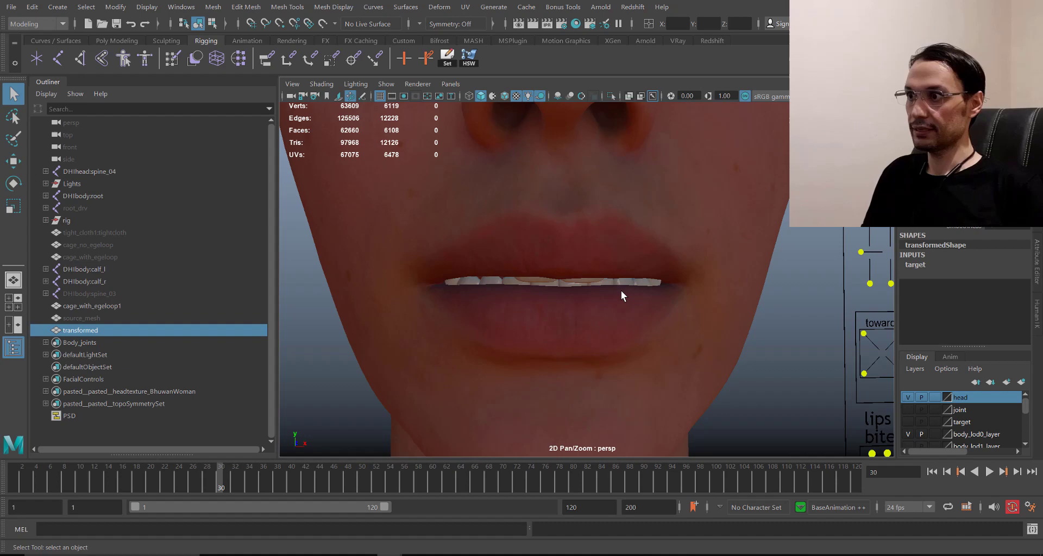
middle_click_drag(621, 291, 610, 289, "alt")
right_click_drag(610, 289, 579, 287, "alt")
middle_click_drag(578, 287, 472, 288, "alt")
right_click_drag(728, 266, 685, 257, "alt")
middle_click_drag(686, 256, 669, 261, "alt")
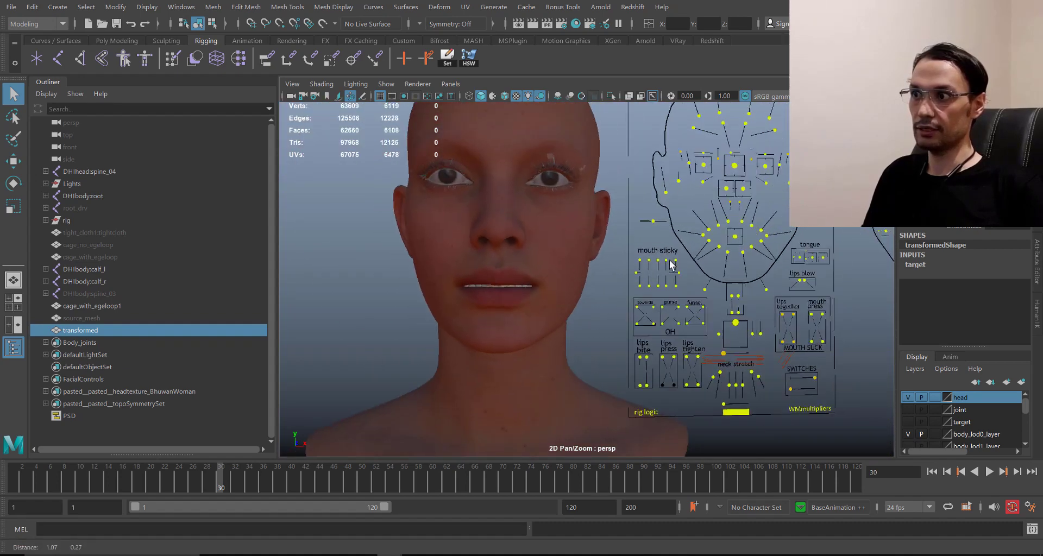
Step: Select the control beneath the chin on the facial control board for moving, and scrub the animation to frame 30
right_click_drag(672, 264, 773, 360, "alt")
left_click_drag(785, 334, 754, 347)
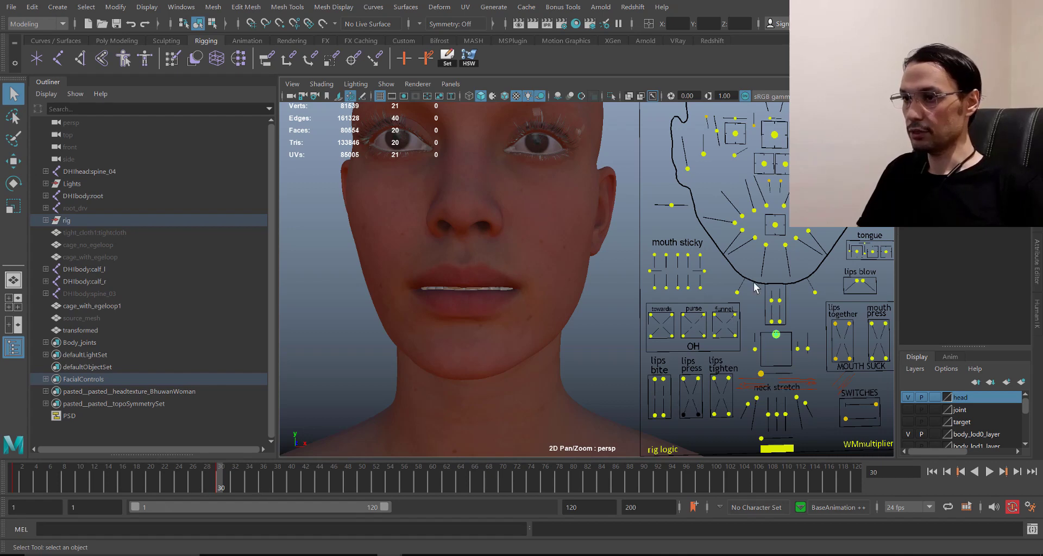
right_click_drag(788, 319, 752, 289, "alt")
middle_click_drag(752, 288, 745, 296, "alt")
right_click_drag(731, 365, 677, 286, "alt")
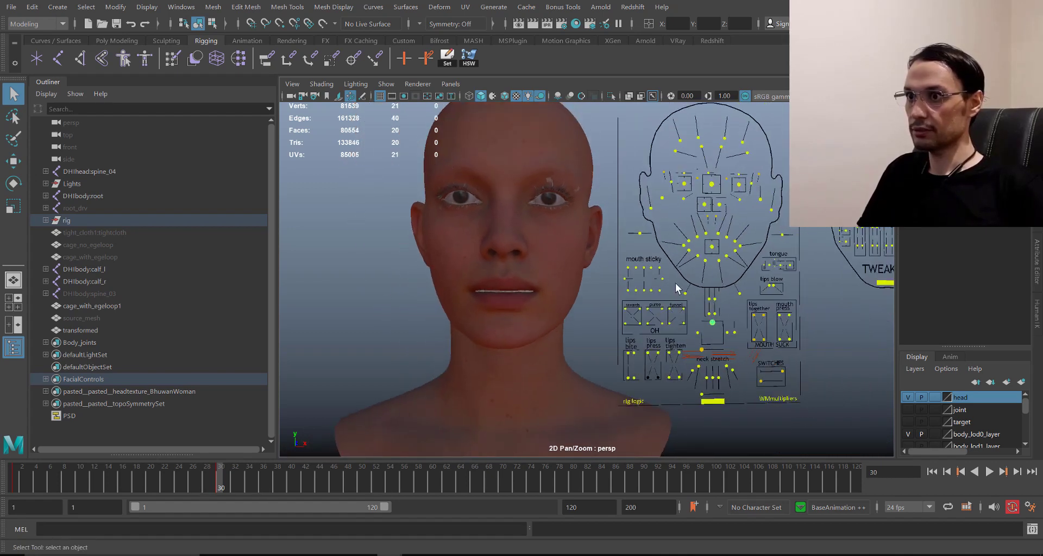
middle_click_drag(677, 287, 606, 300, "alt")
key("w")
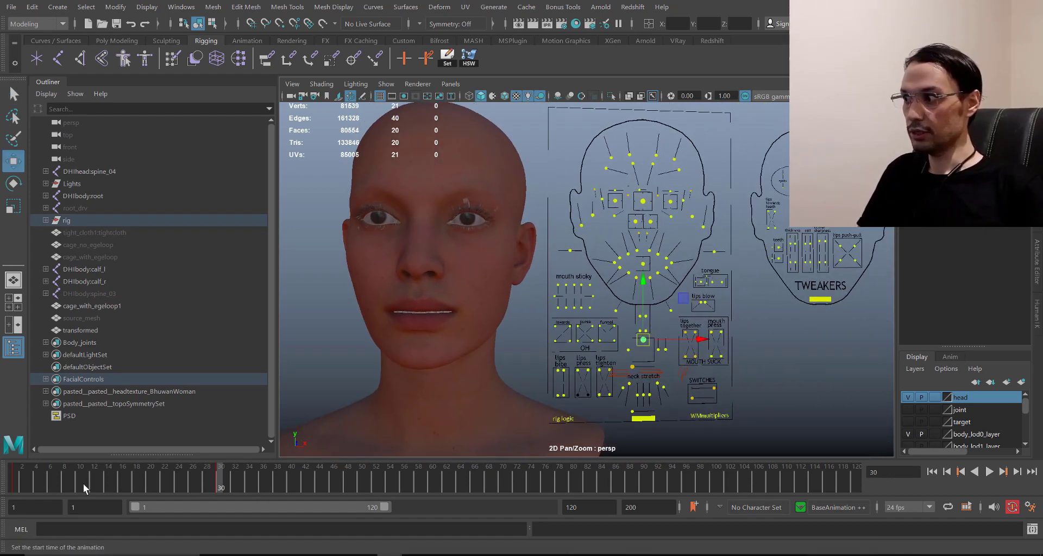
mouse_move(203, 485)
left_mouse_down()
mouse_move(0, 485)
mouse_move(249, 494)
mouse_move(2, 491)
mouse_move(236, 492)
mouse_move(221, 489)
left_mouse_up()
Step: Inspect the original head's mouth from the front and at an angle at frame 30
right_click_drag(593, 287, 688, 272, "alt")
middle_click_drag(688, 271, 697, 265, "alt")
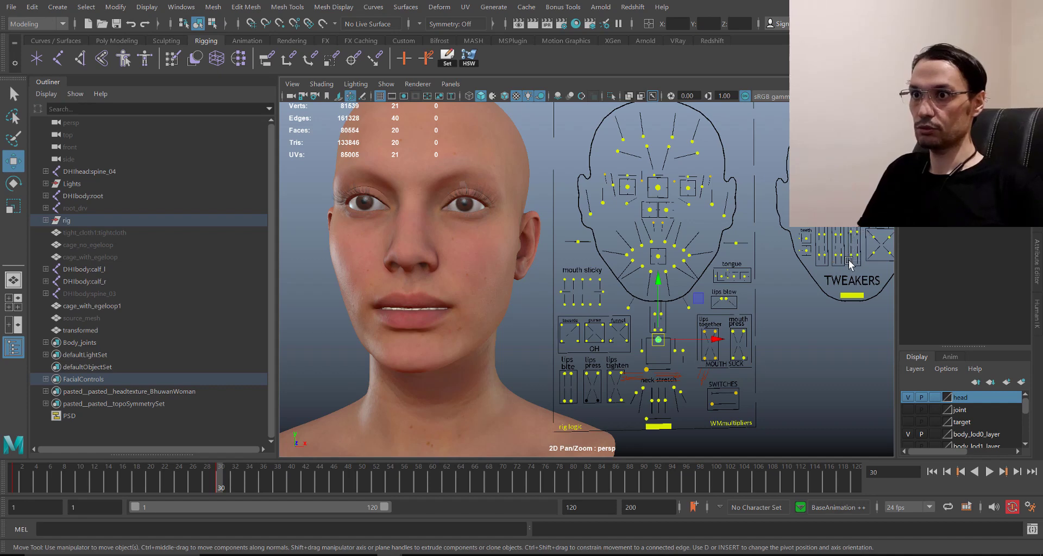
right_click_drag(413, 294, 526, 411, "alt")
middle_click_drag(436, 305, 698, 252, "alt")
left_click_drag(568, 194, 537, 195, "alt")
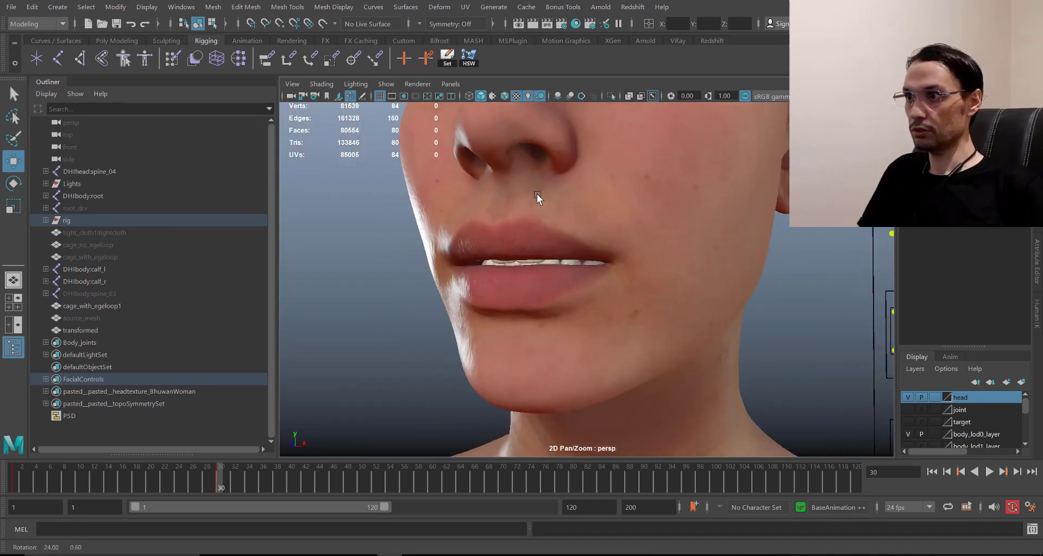
right_click_drag(537, 194, 682, 365, "alt")
scroll(564, 262, "down", 10)
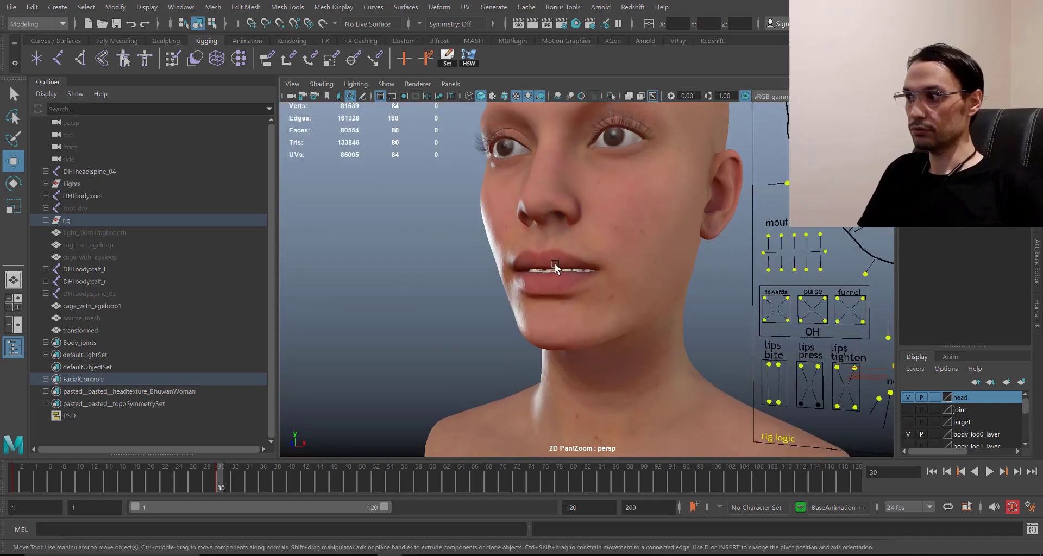
middle_click_drag(586, 256, 493, 279, "alt")
left_click_drag(493, 280, 527, 280, "alt")
Step: Play back the animation briefly, stop it, and check the lip opening from several angles
key("alt+v")
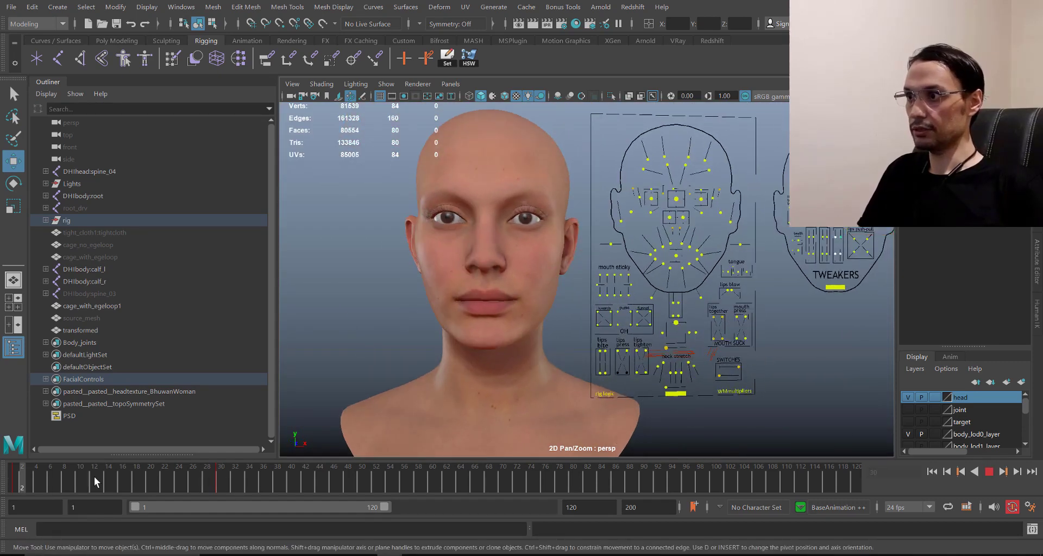
key("alt+v")
scroll(500, 293, "up", 6)
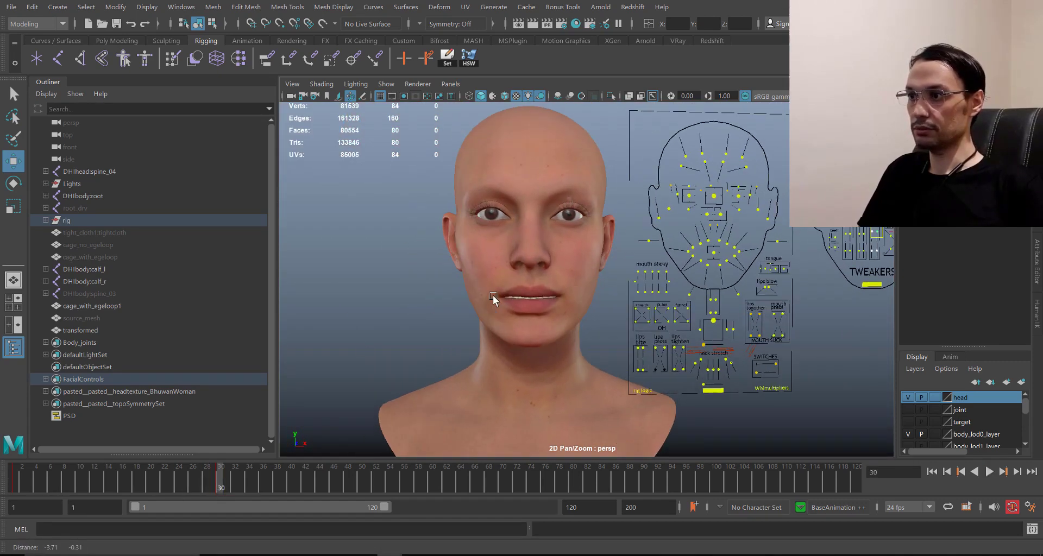
scroll(576, 348, "down", 4)
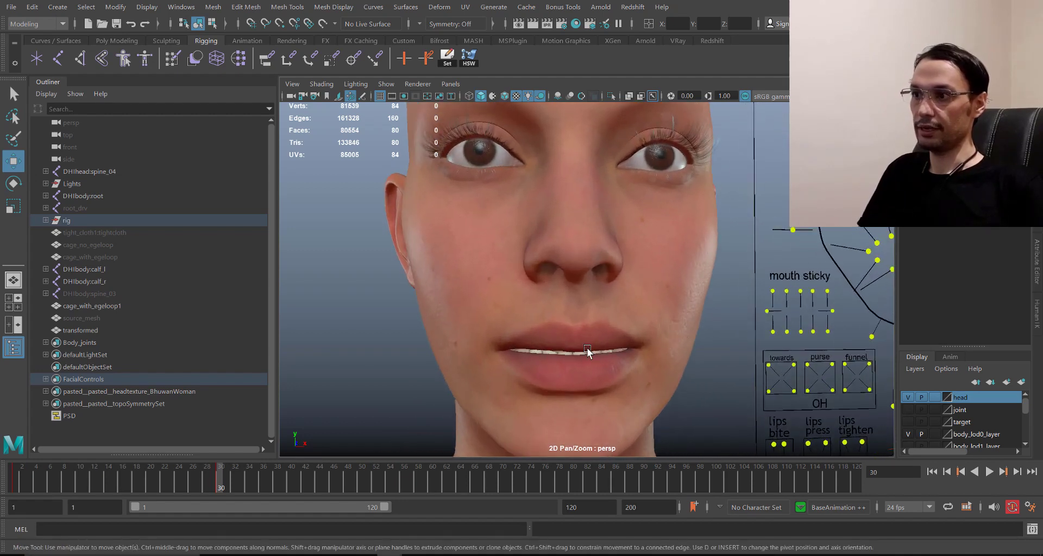
scroll(558, 300, "down", 3)
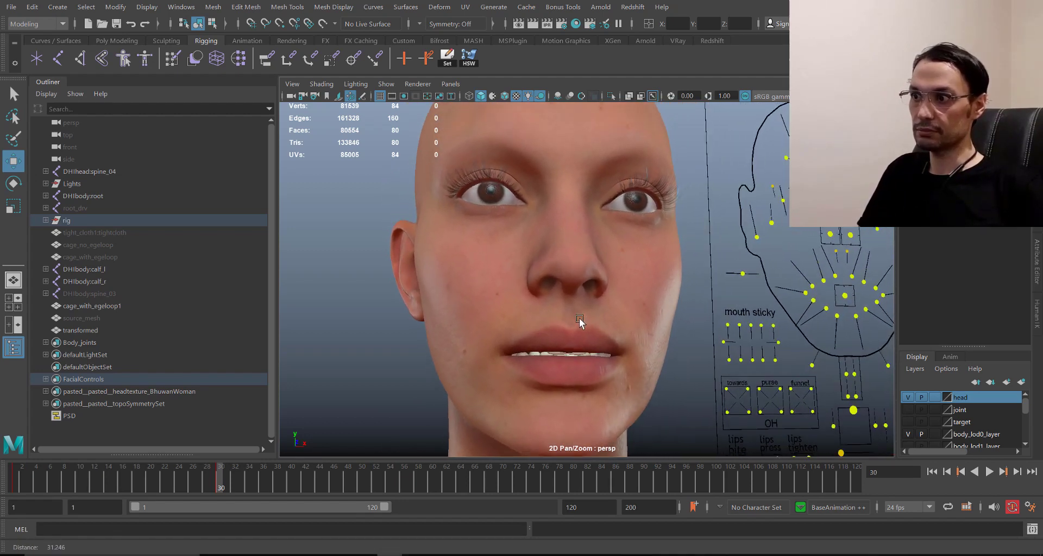
left_click_drag(580, 319, 502, 298, "alt")
middle_click_drag(502, 297, 525, 297, "alt")
scroll(524, 307, "up", 4)
Step: Clear the selection, make the joint layer visible, and view the facial joints from the side of the head
left_click(396, 334)
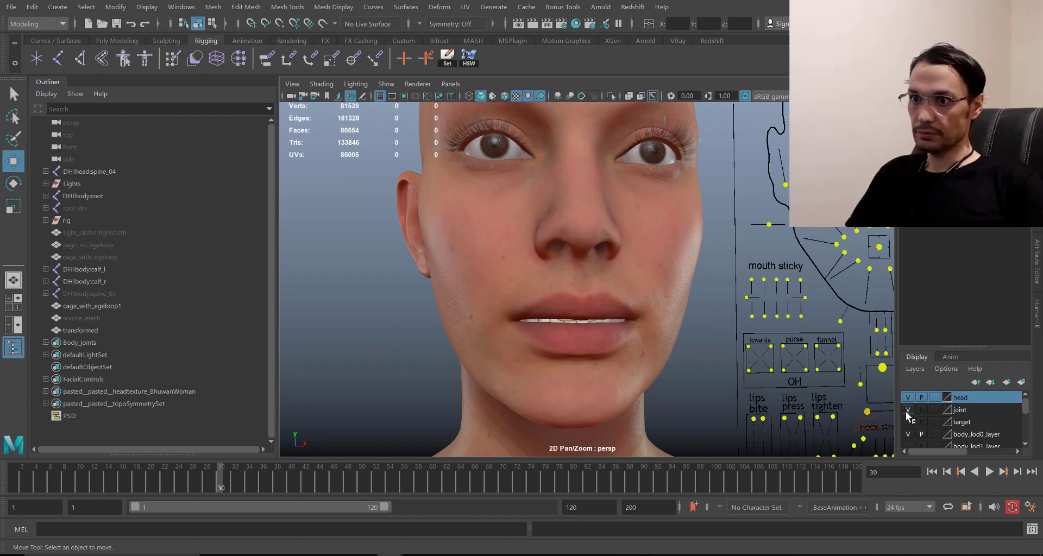
scroll(641, 340, "down", 4)
left_click_drag(461, 249, 496, 237, "alt")
left_click_drag(560, 293, 576, 299, "alt")
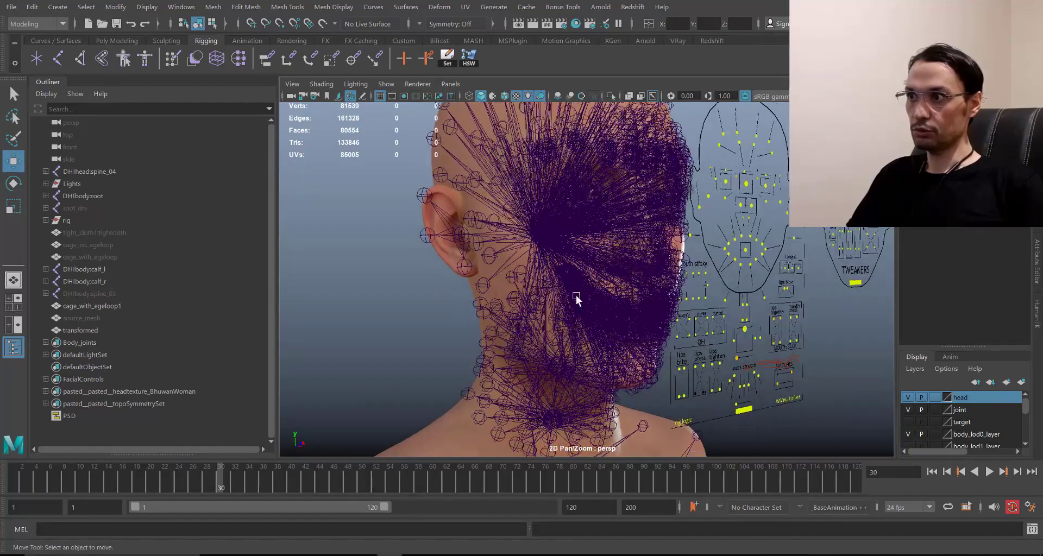
right_click_drag(576, 296, 616, 367, "alt")
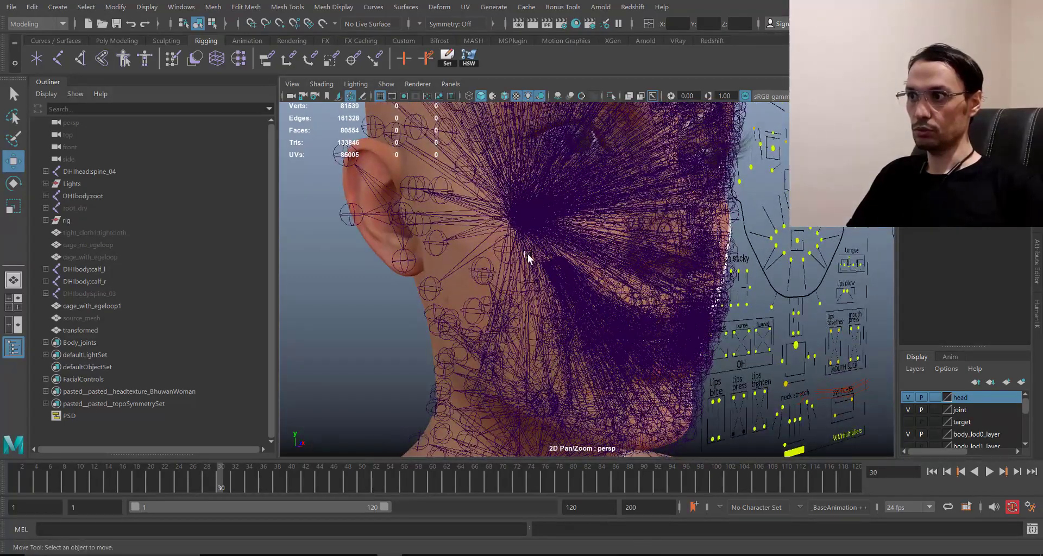
left_click_drag(529, 258, 517, 242, "alt")
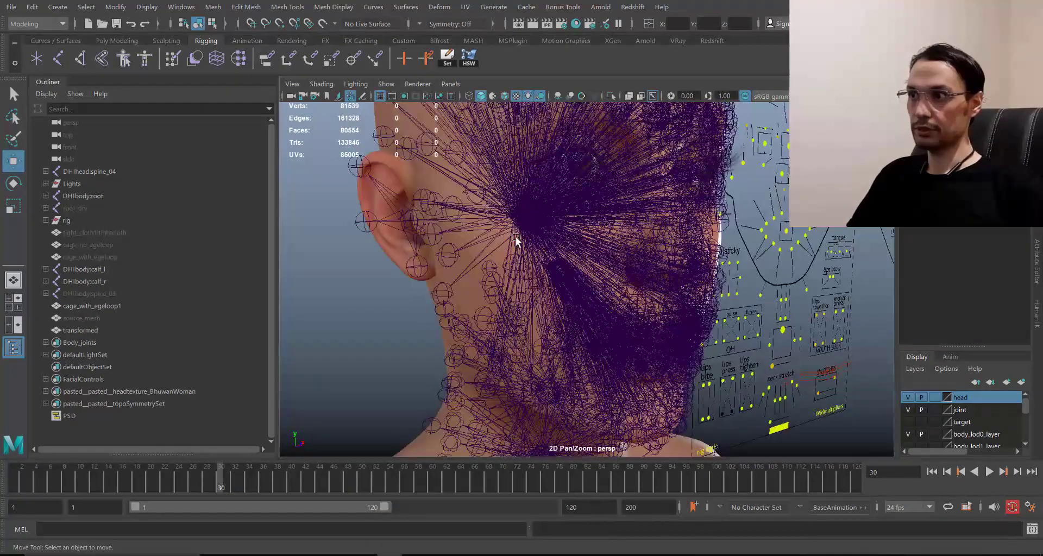
Step: Select all joints in the scene and set their radius to 0
left_click(32, 7)
left_click(86, 7)
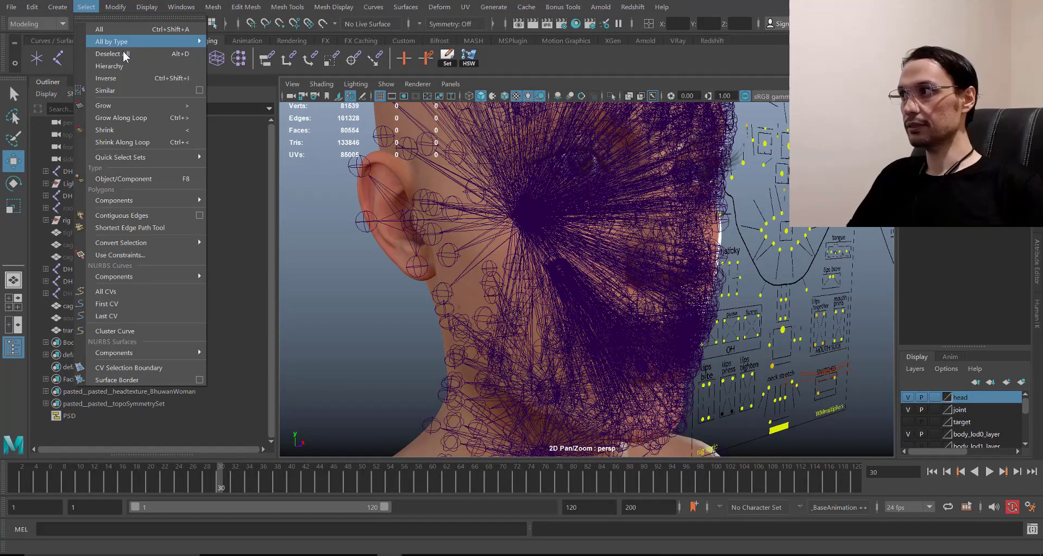
mouse_move(185, 42)
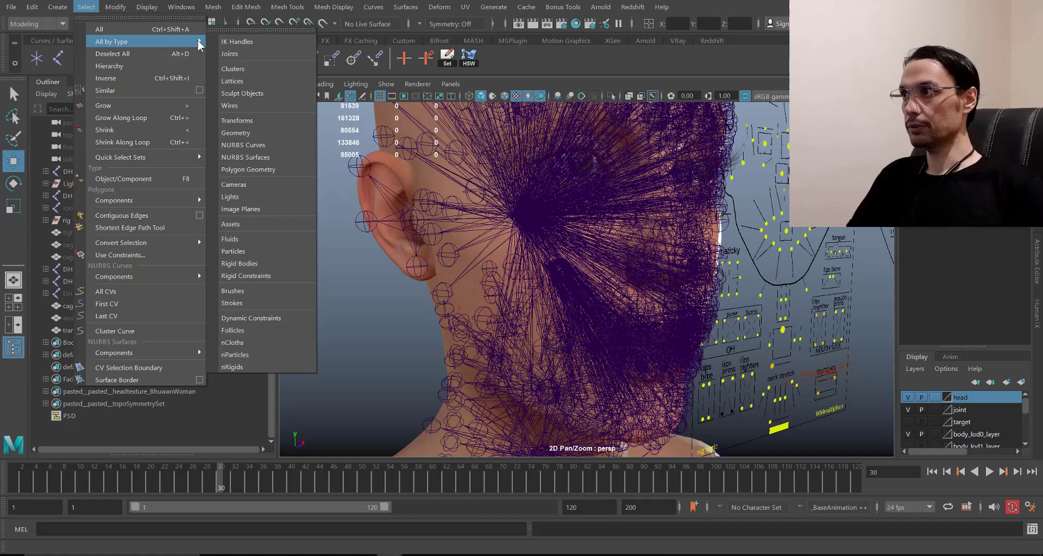
left_click(236, 53)
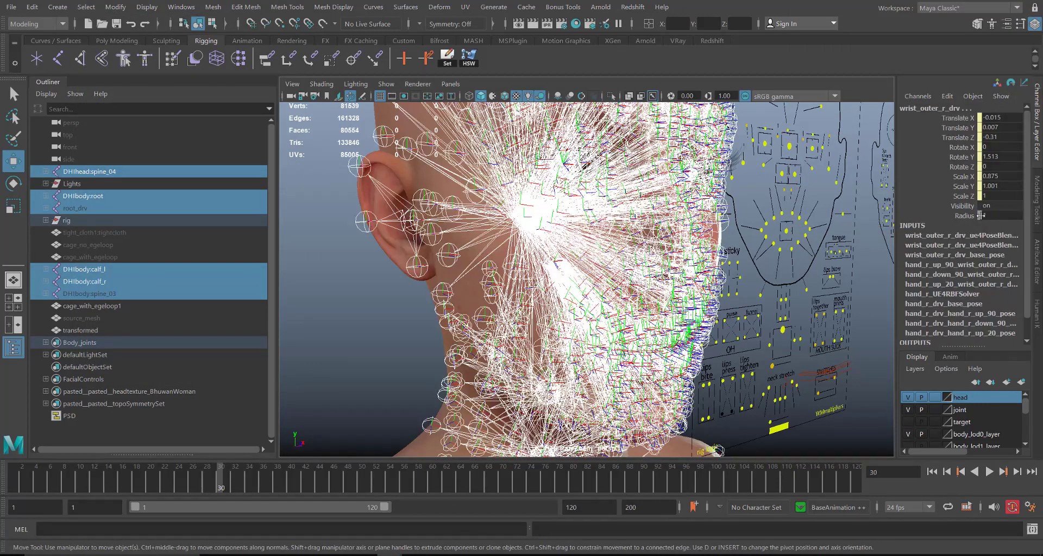
left_click(984, 216)
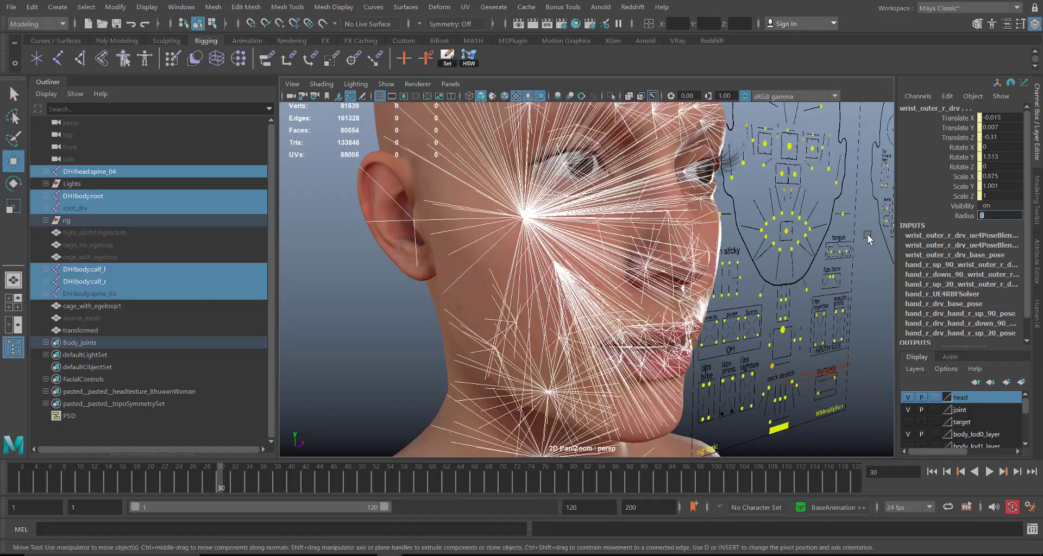
Step: Select the FACIAL_R_NasolabialBulge joint beside the mouth corner and inspect it up close
left_click_drag(831, 263, 408, 311, "alt")
left_click(391, 305)
left_click(499, 344)
left_click(496, 254)
scroll(399, 239, "down", 8)
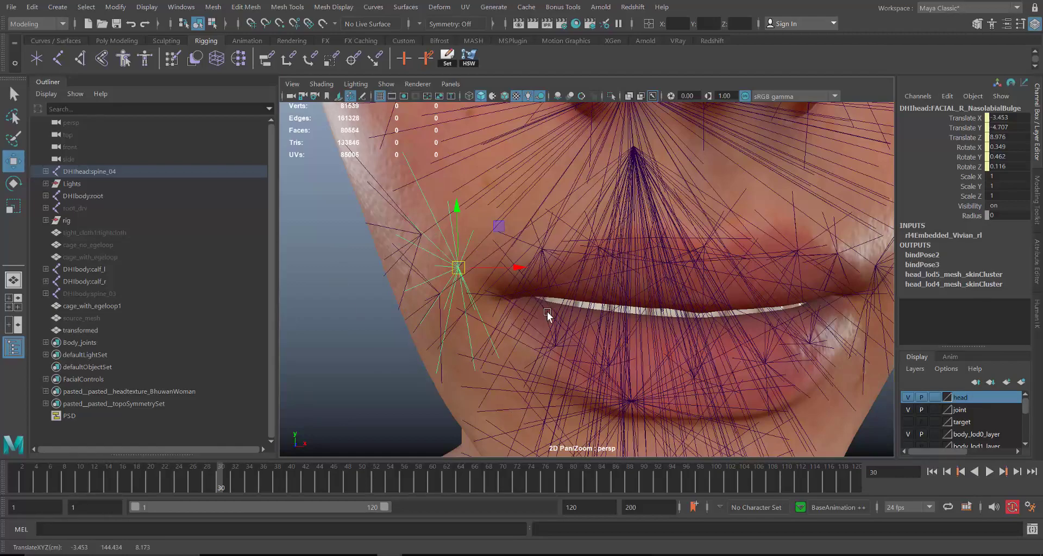
Step: Select the FACIAL_C_FacialRoot joint inside the head together with its whole joint hierarchy
right_click_drag(451, 233, 476, 269, "alt")
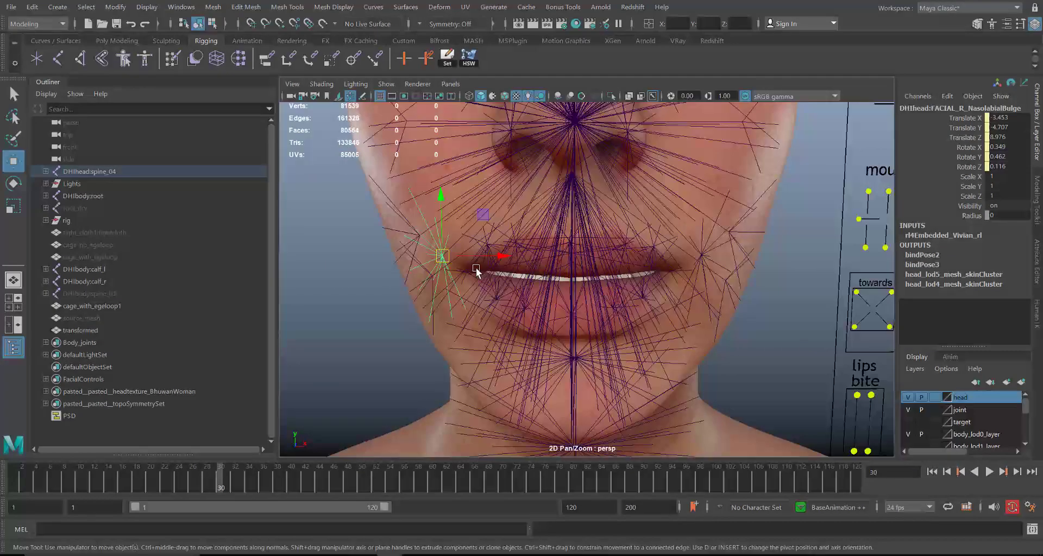
left_click_drag(476, 269, 504, 289, "alt")
right_click_drag(503, 289, 462, 232, "alt")
left_click_drag(462, 232, 468, 279, "alt")
right_click_drag(566, 279, 514, 197, "alt")
left_click_drag(514, 197, 532, 228, "alt")
key("q")
left_click(532, 223)
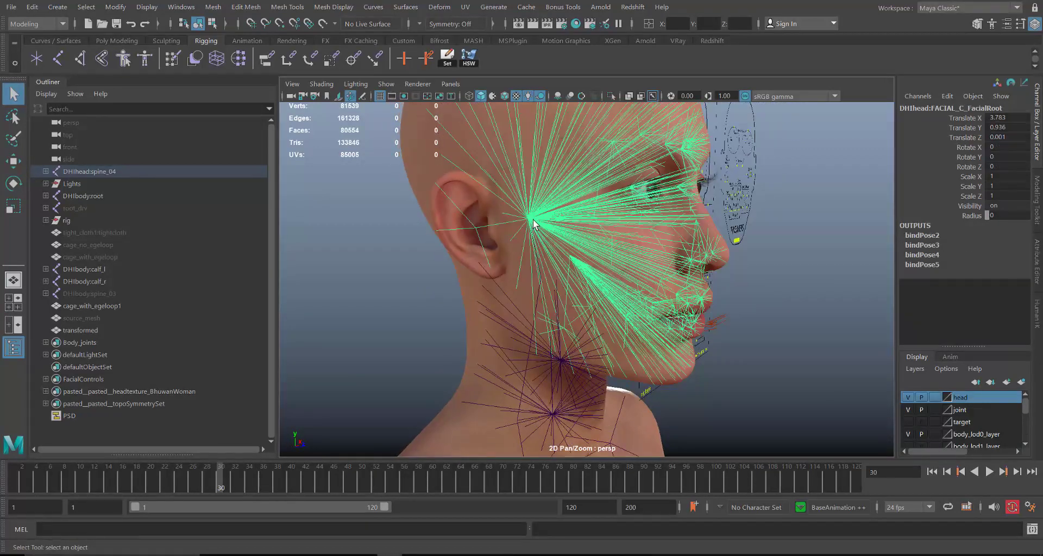
right_click(534, 220)
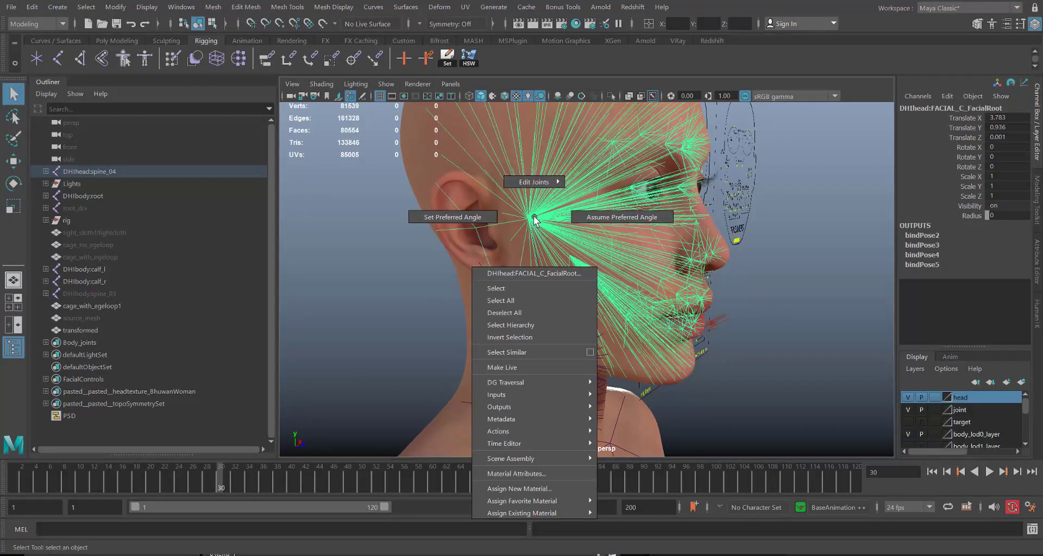
left_click(511, 325)
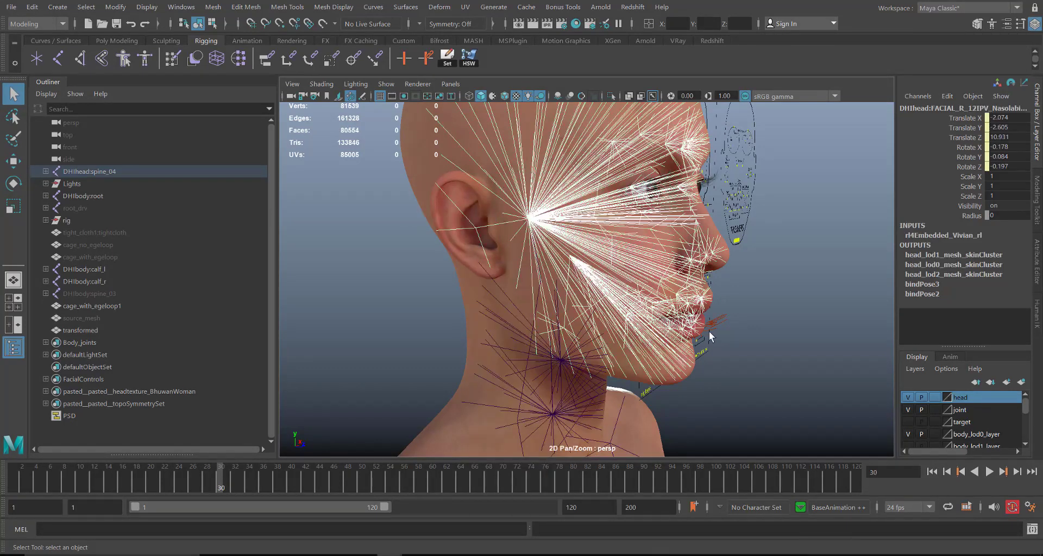
Step: Create an animation layer from the selected facial joint hierarchy
left_click(951, 357)
left_click_drag(619, 310, 594, 304, "alt")
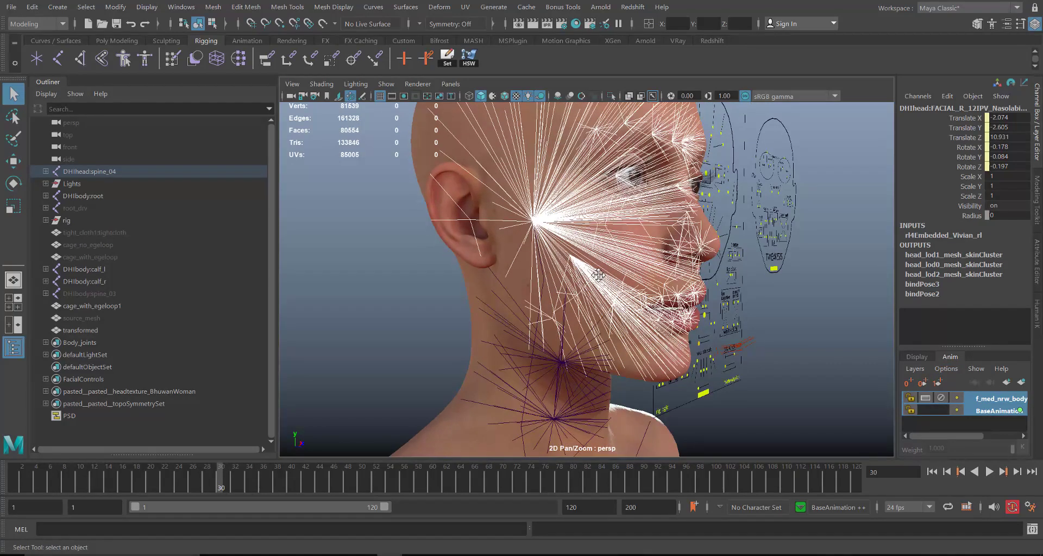
middle_click_drag(682, 251, 687, 284, "alt")
left_click_drag(614, 266, 606, 265, "alt")
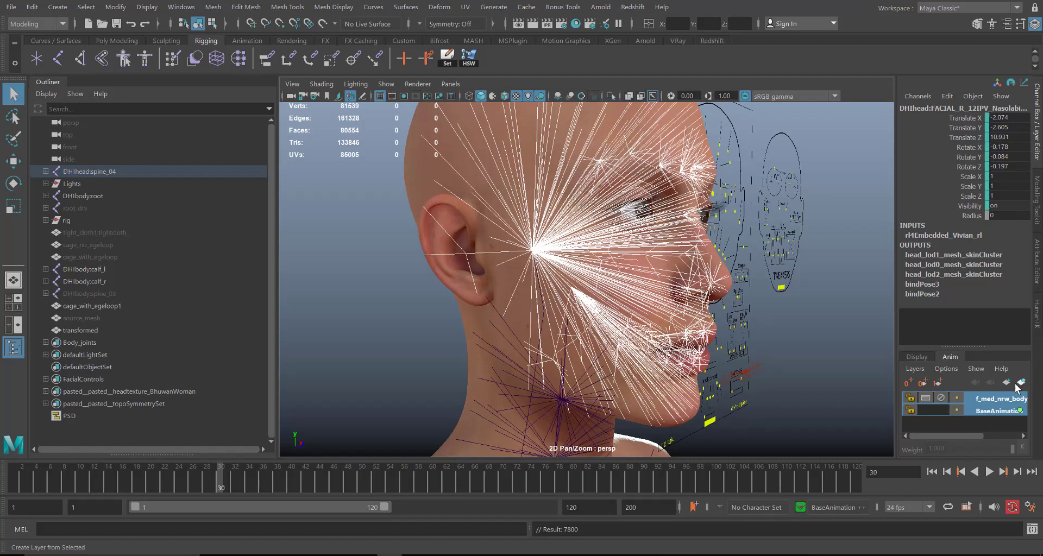
left_click(1019, 383)
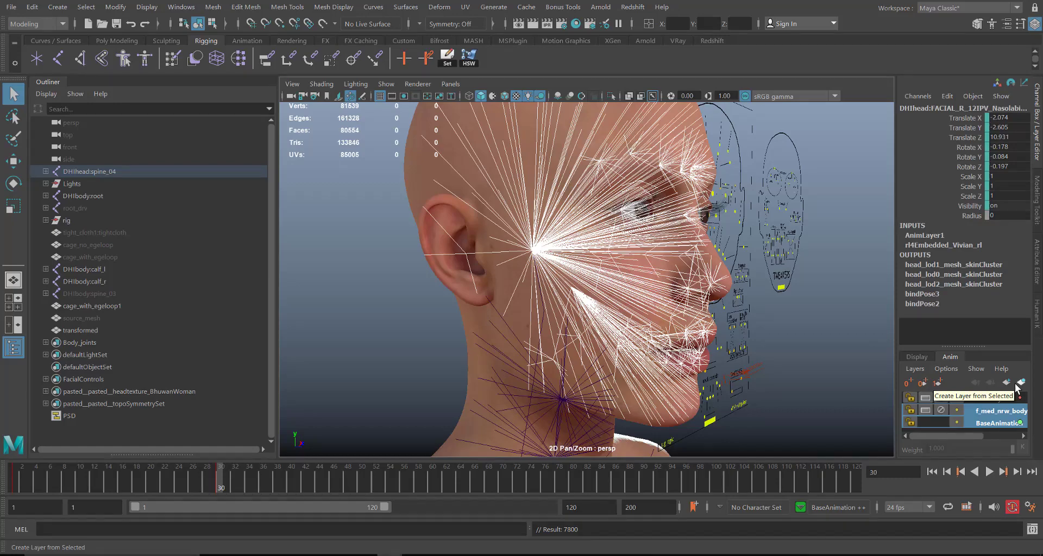
Step: Try moving the FACIAL_R_Jawline joint sideways, and undo the move
middle_click_drag(715, 266, 724, 205, "alt")
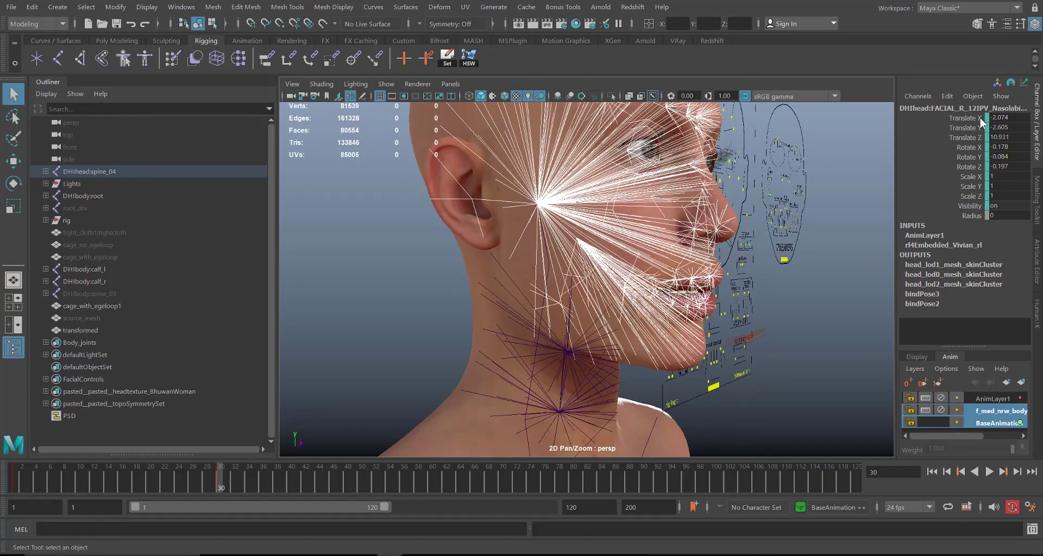
left_click_drag(732, 252, 472, 314, "alt")
left_click(465, 318)
key("w")
key("ctrl+z")
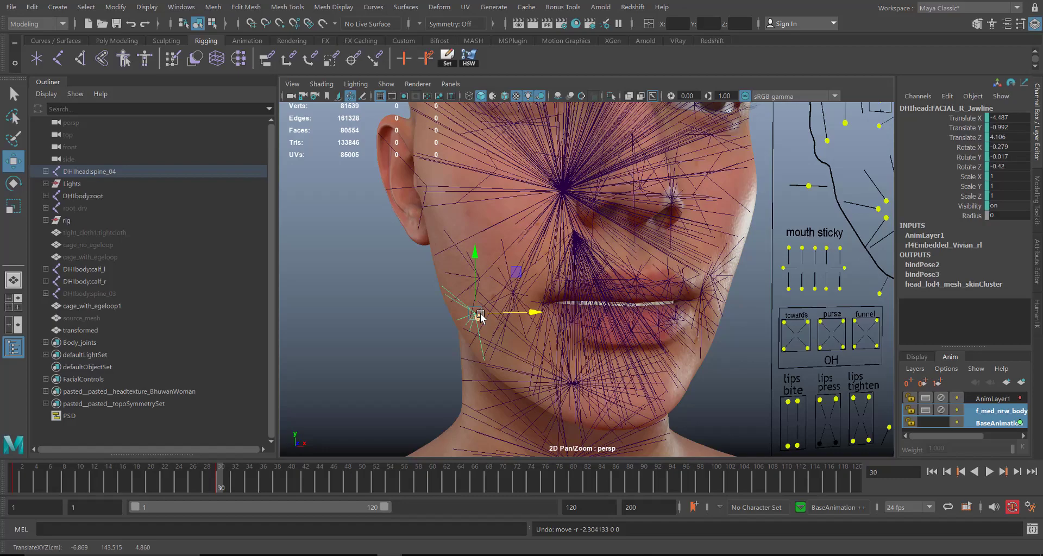
Step: Hide the joint layer and show the target layer over the original head
mouse_move(474, 316)
right_mouse_down("alt")
mouse_move(527, 337)
mouse_move(484, 313)
right_mouse_up("alt")
left_click_drag(484, 312, 472, 294, "alt")
middle_click_drag(472, 294, 487, 287, "alt")
right_click_drag(487, 291, 514, 280, "alt")
left_click(917, 357)
right_click_drag(498, 220, 517, 253, "alt")
middle_click_drag(517, 253, 507, 321, "alt")
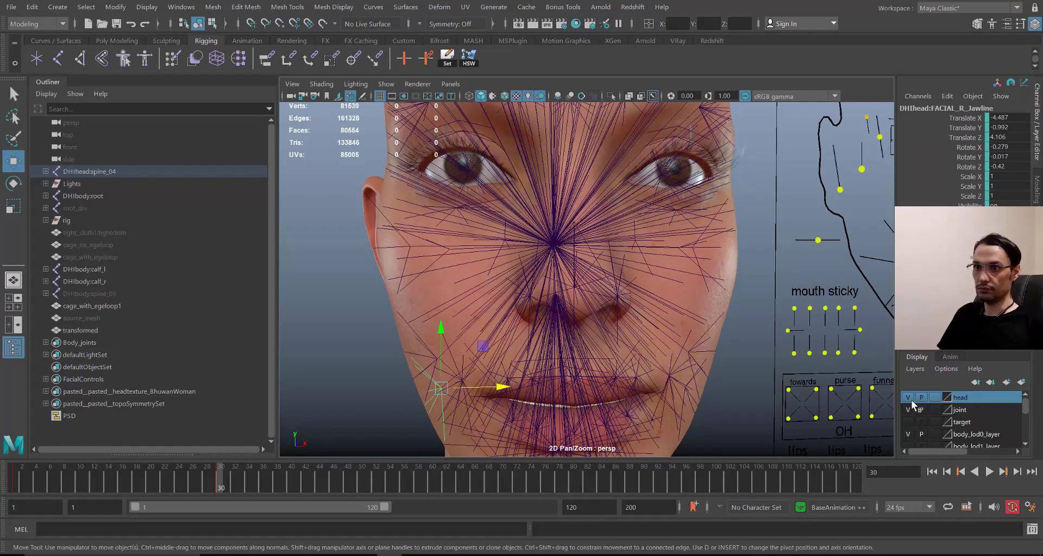
left_click_drag(600, 327, 672, 339, "alt")
left_click(908, 411)
left_click(907, 423)
Step: Switch the head layer's visibility off and on to compare the head with the target mesh
left_click(908, 397)
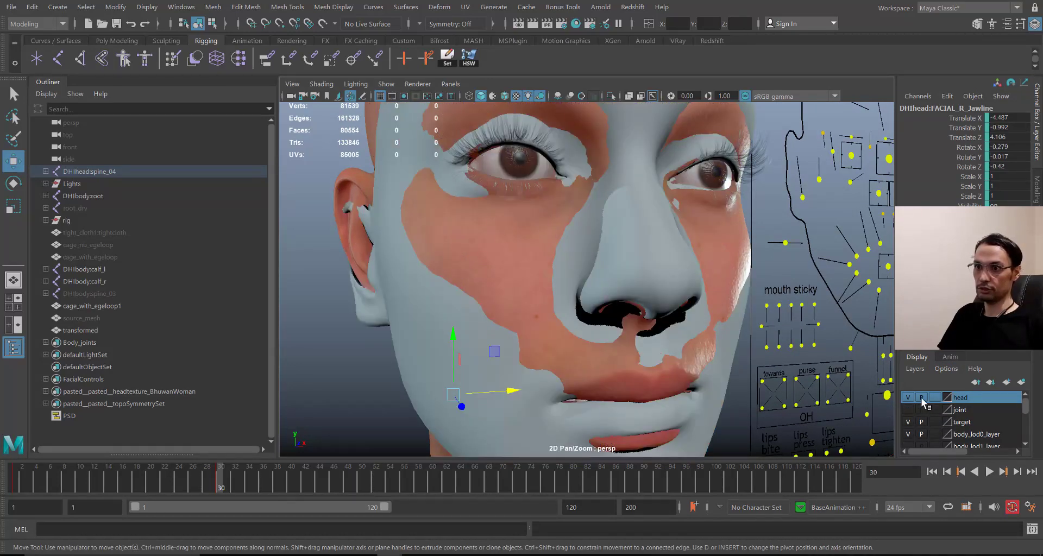
key("q")
left_click(908, 397)
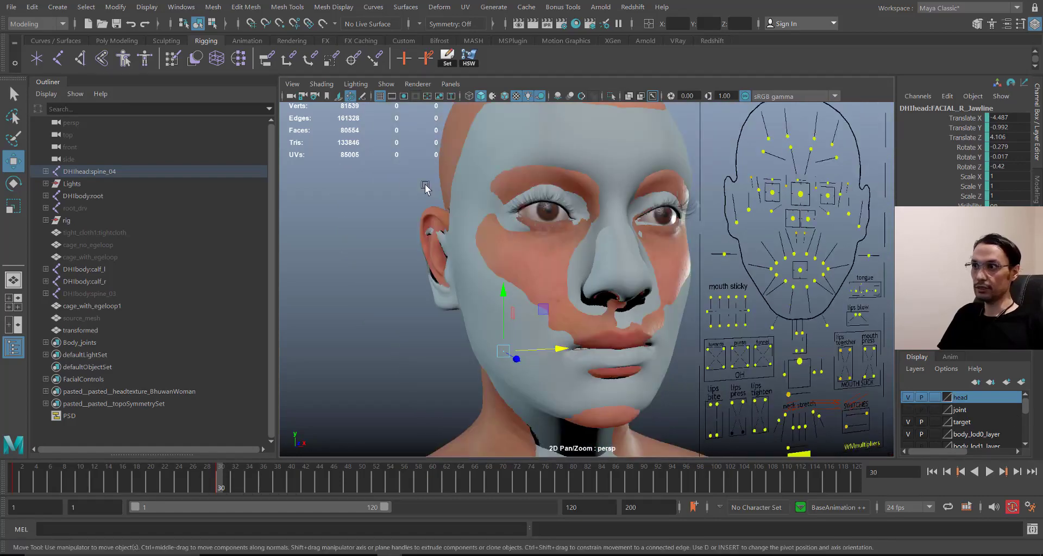
Step: Select the transformed target mesh and examine how it overlaps the original head around both eyes
scroll(639, 256, "up", 2)
left_click(641, 259)
right_click_drag(744, 315, 687, 370, "alt")
left_click_drag(550, 275, 589, 320, "alt")
key("w")
scroll(588, 319, "up", 8)
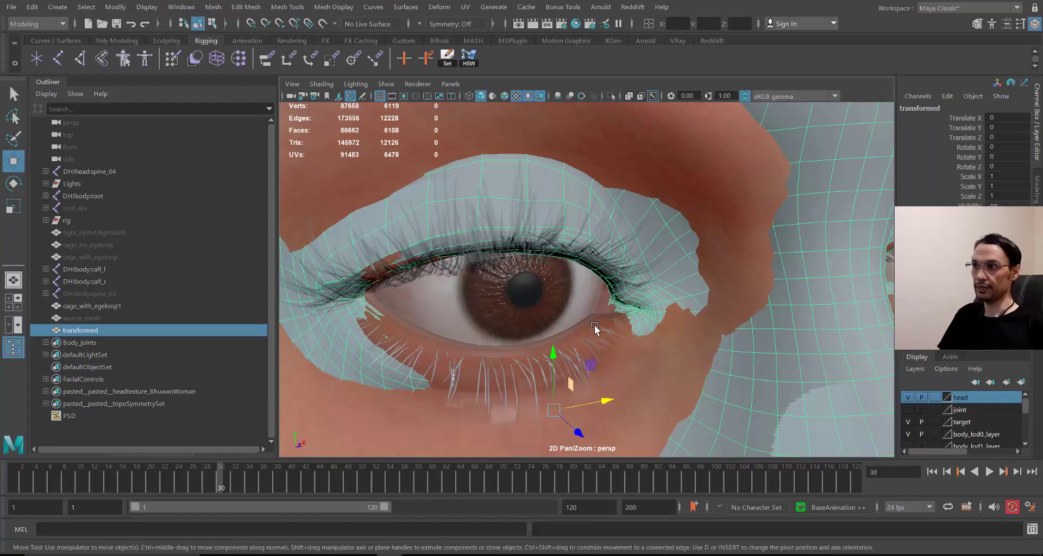
scroll(593, 254, "down", 8)
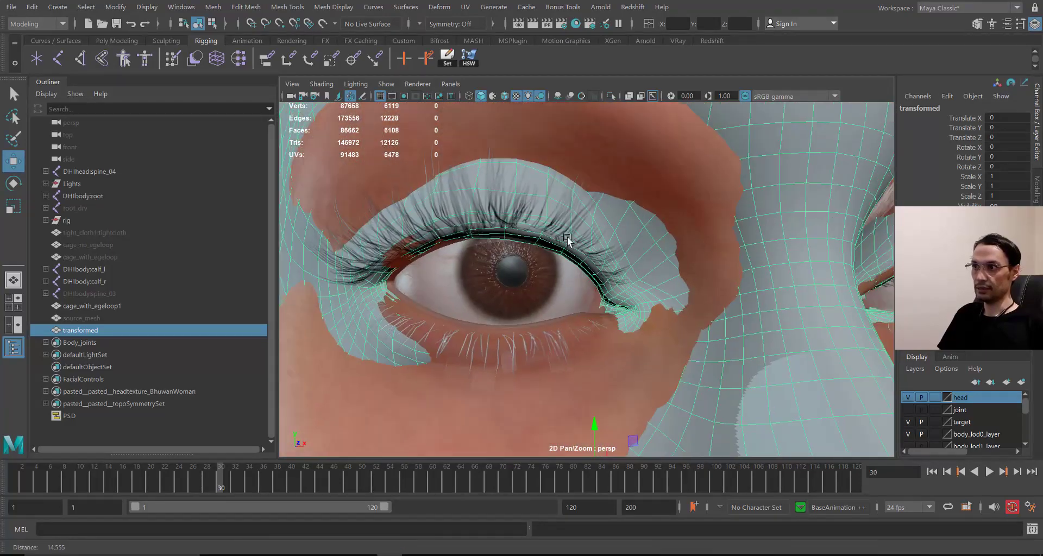
scroll(598, 228, "up", 2)
scroll(621, 231, "up", 3)
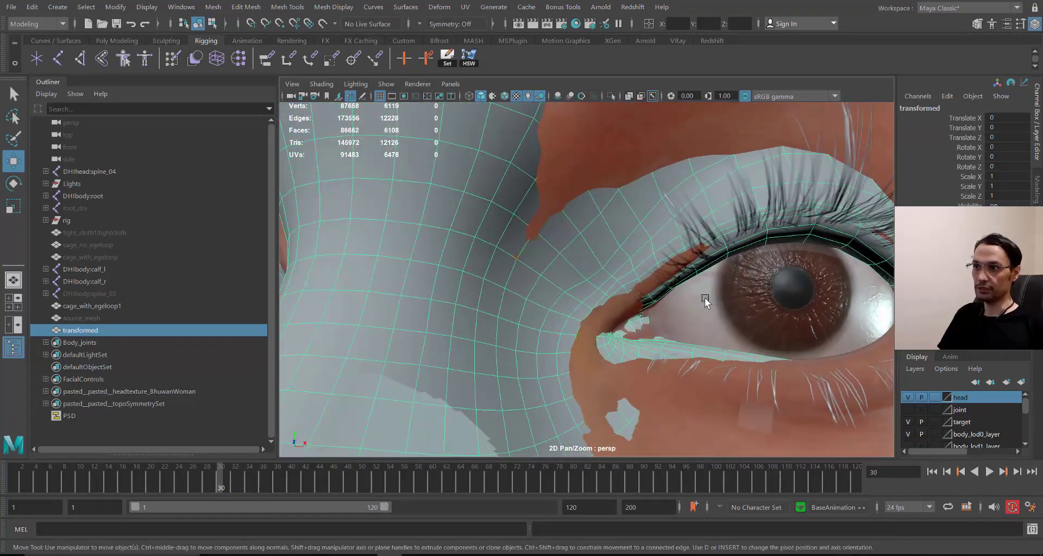
scroll(538, 261, "down", 12)
scroll(526, 263, "up", 4)
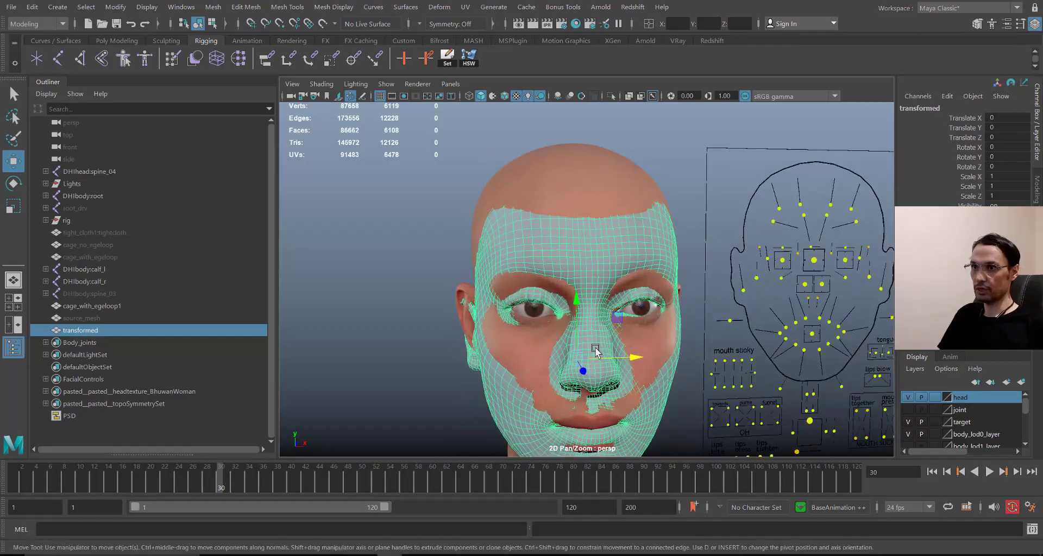
Step: Try scaling the transformed mesh up uniformly by about 1.056, and undo the scaling
key("r")
key("w")
key("r")
left_click_drag(577, 361, 595, 362)
left_click_drag(523, 308, 532, 310, "alt")
key("ctrl+z")
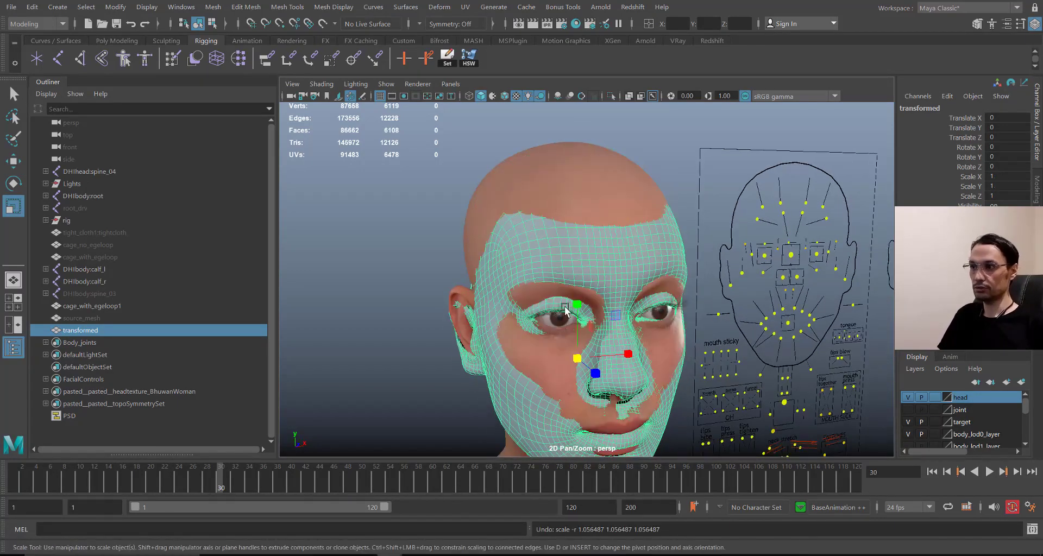
Step: Try scaling the transformed mesh uniformly to 1.029, and undo the change
scroll(568, 313, "up", 3)
middle_click_drag(597, 377, 604, 309, "alt")
key("w")
key("r")
left_click_drag(588, 328, 598, 329)
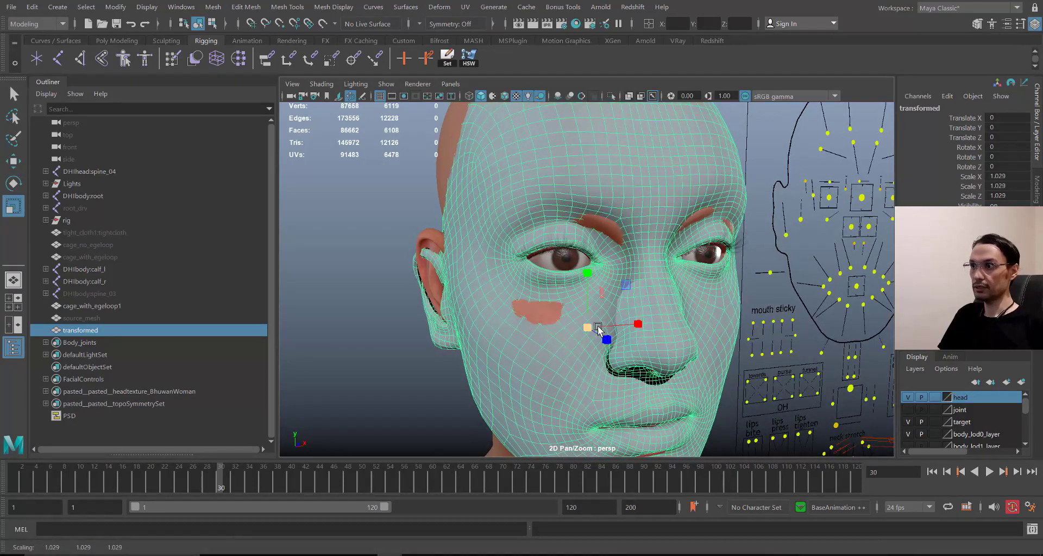
key("ctrl+z")
Step: Examine the fit between the transformed mesh and the original head around the eyes, nose, cheeks, jaw and ear
scroll(602, 266, "up", 5)
left_click_drag(602, 263, 586, 169, "alt")
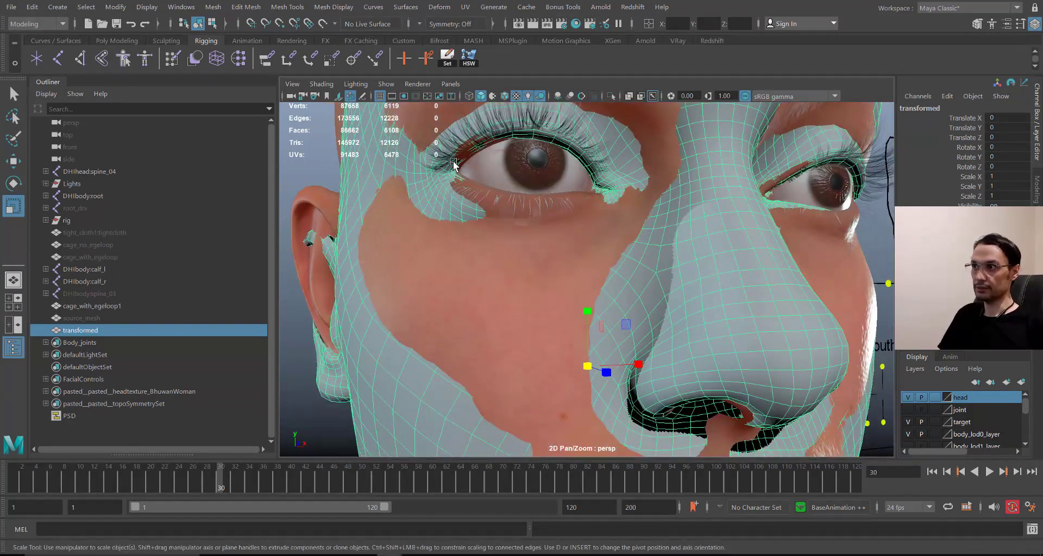
left_click_drag(454, 163, 676, 206, "alt")
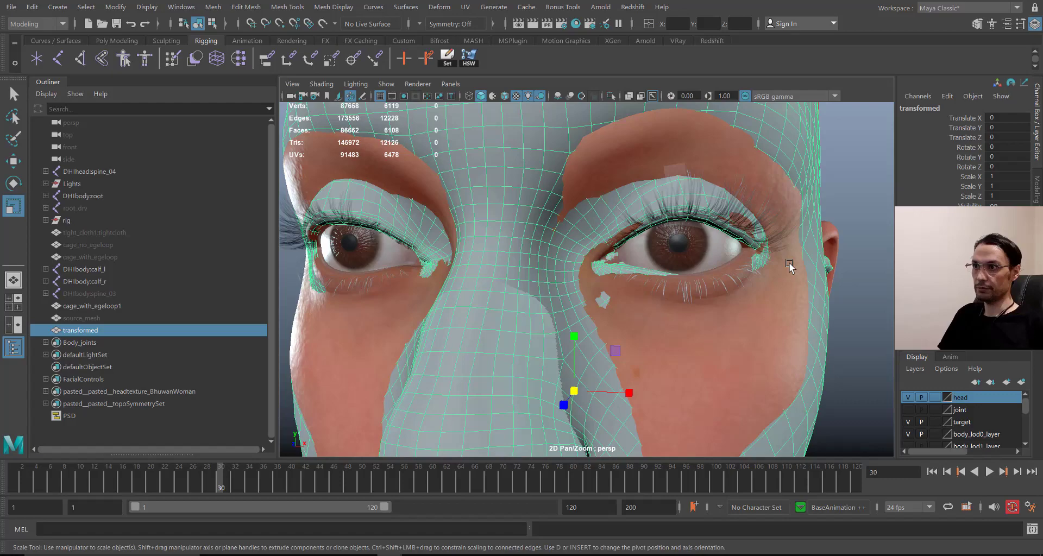
left_click_drag(790, 266, 666, 221, "alt")
right_click_drag(546, 245, 495, 243, "alt")
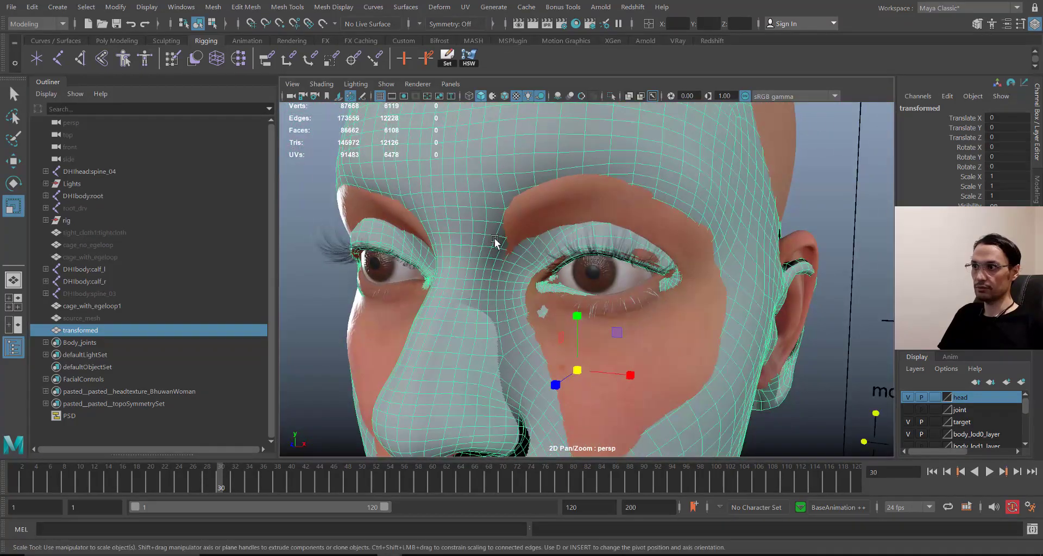
left_click_drag(495, 243, 707, 280, "alt")
right_click_drag(652, 271, 543, 261, "alt")
middle_click_drag(543, 261, 538, 208, "alt")
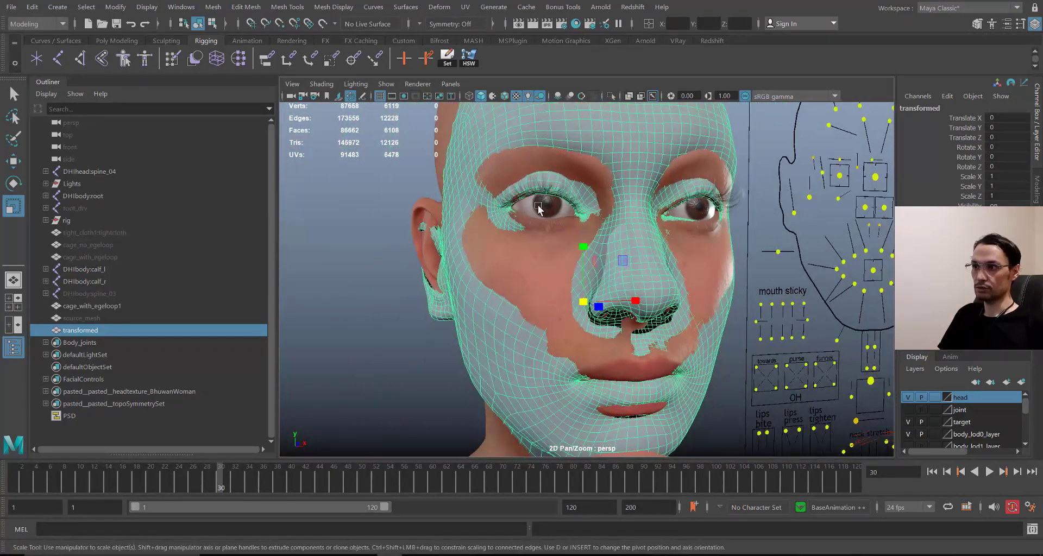
right_click_drag(538, 208, 473, 205, "alt")
left_click_drag(473, 205, 304, 177, "alt")
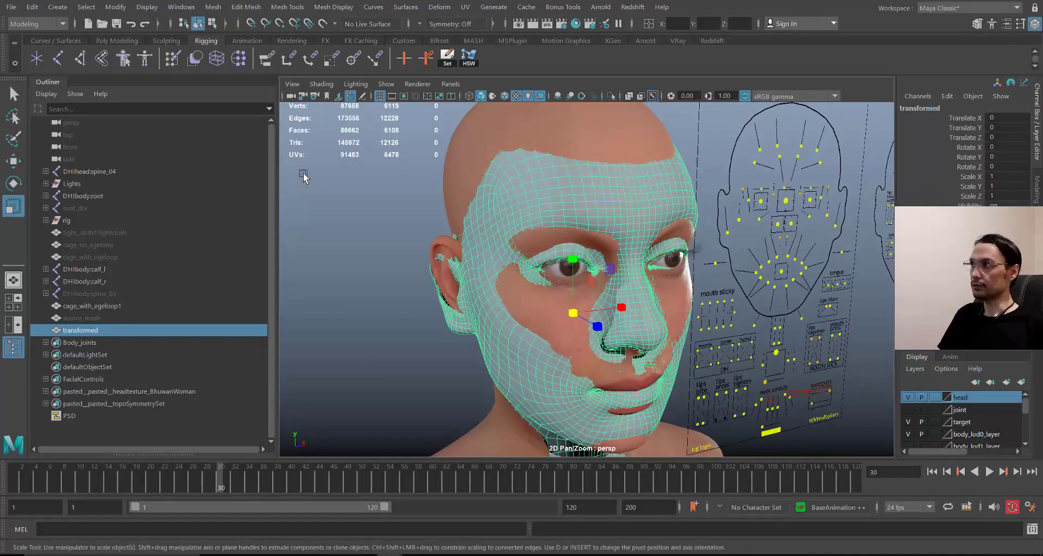
middle_click_drag(580, 240, 529, 210, "alt")
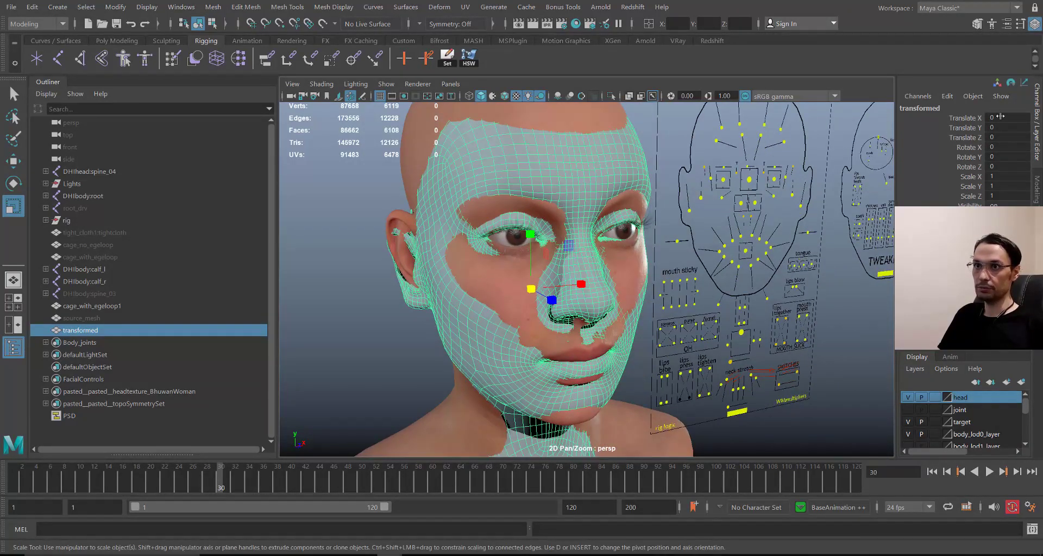
left_click_drag(505, 342, 530, 279, "alt")
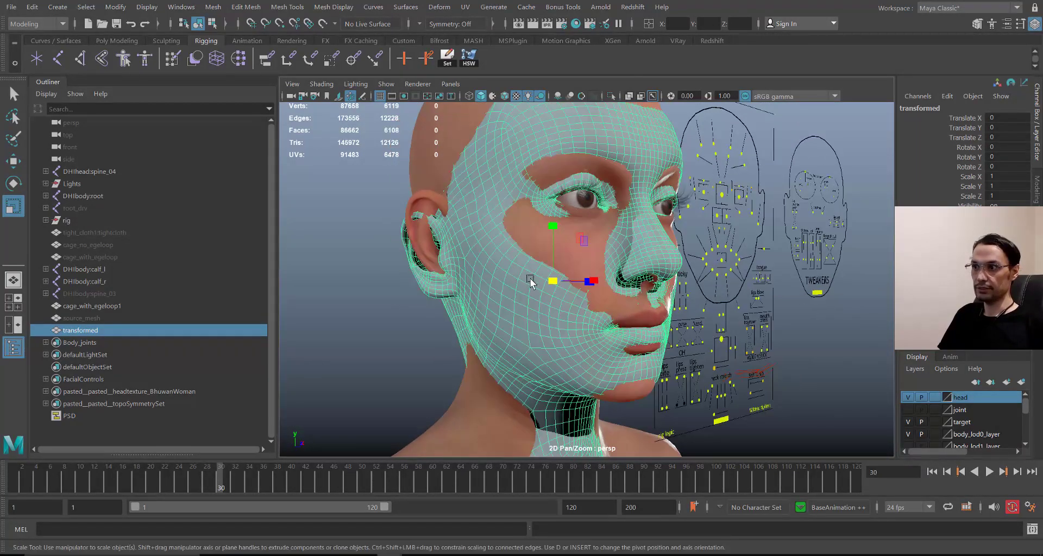
right_click_drag(530, 280, 568, 294, "alt")
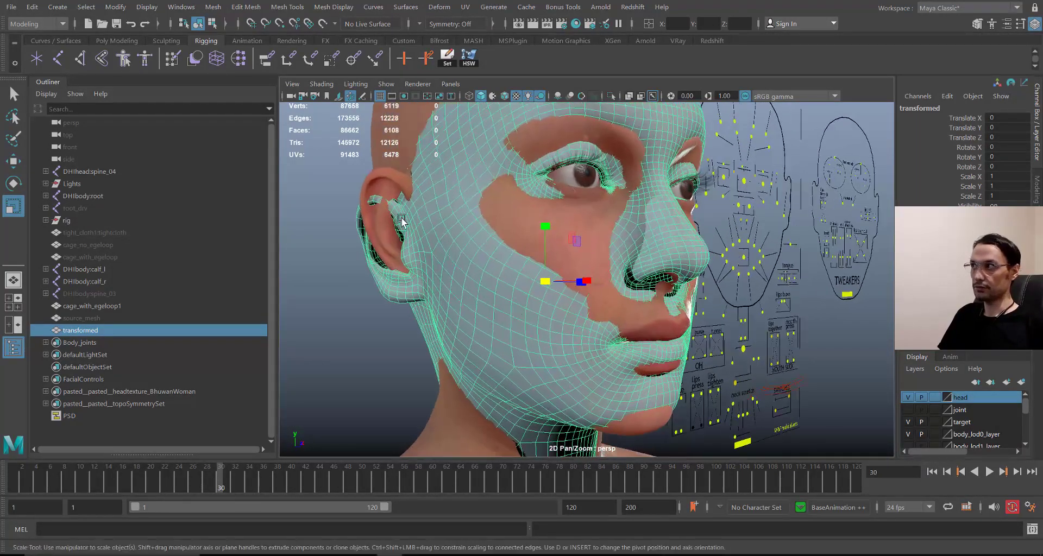
Step: Freeze the translate, rotate and scale transformations of the transformed mesh
left_click(32, 7)
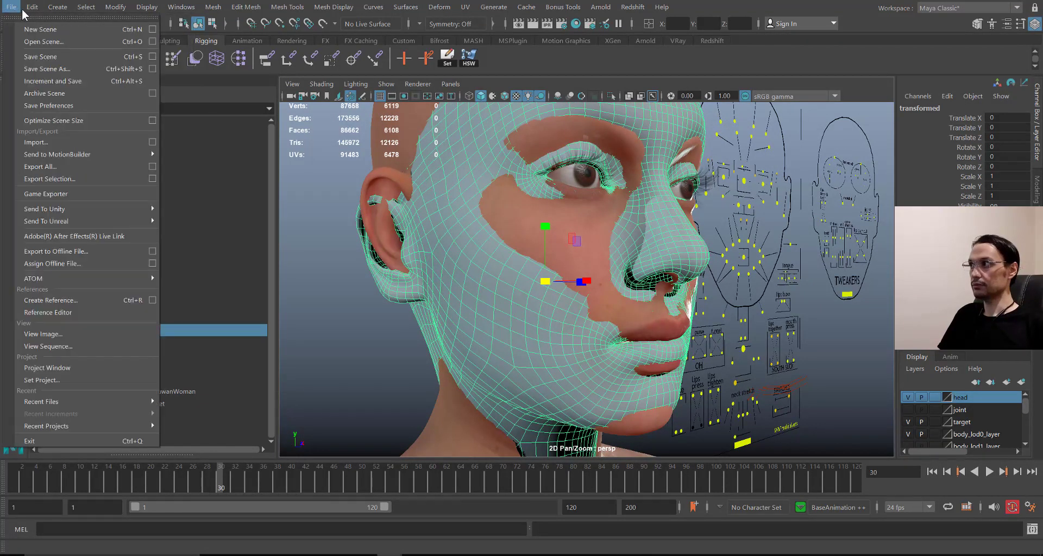
mouse_move(114, 10)
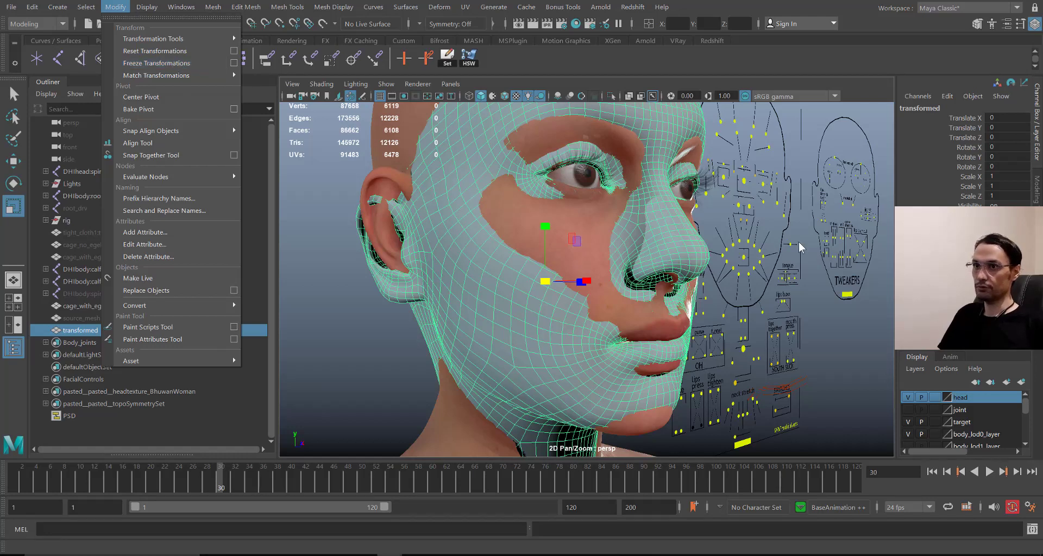
mouse_move(177, 74)
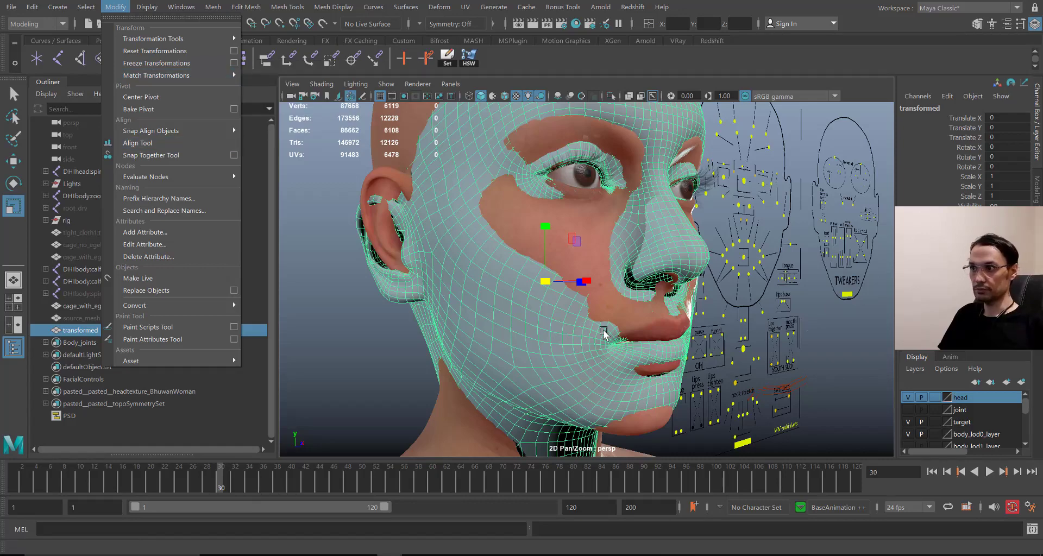
right_click_drag(605, 332, 564, 311, "alt")
left_click_drag(563, 311, 560, 287, "alt")
right_click_drag(559, 287, 638, 348, "alt")
middle_click_drag(637, 290, 656, 324, "alt")
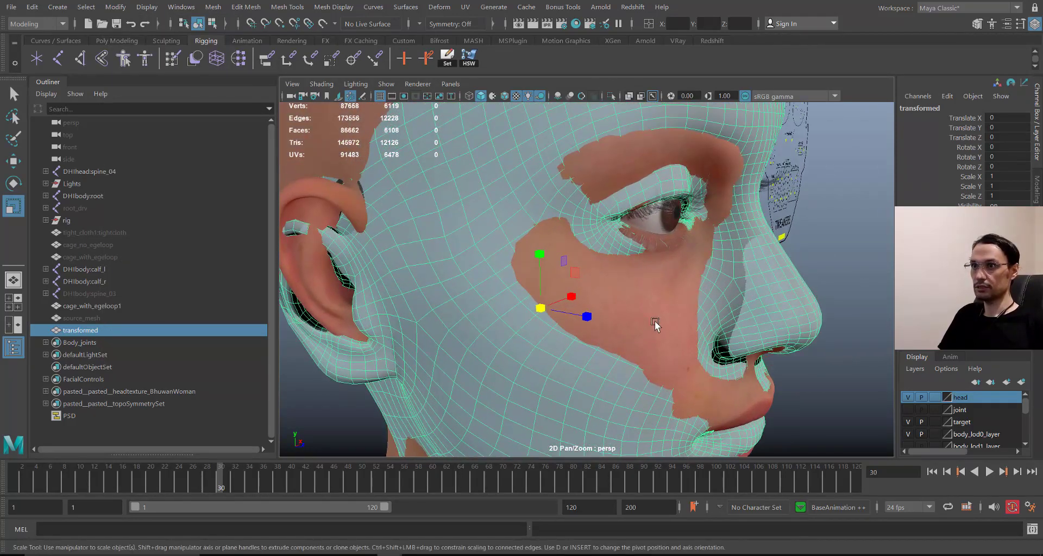
scroll(655, 325, "down", 5)
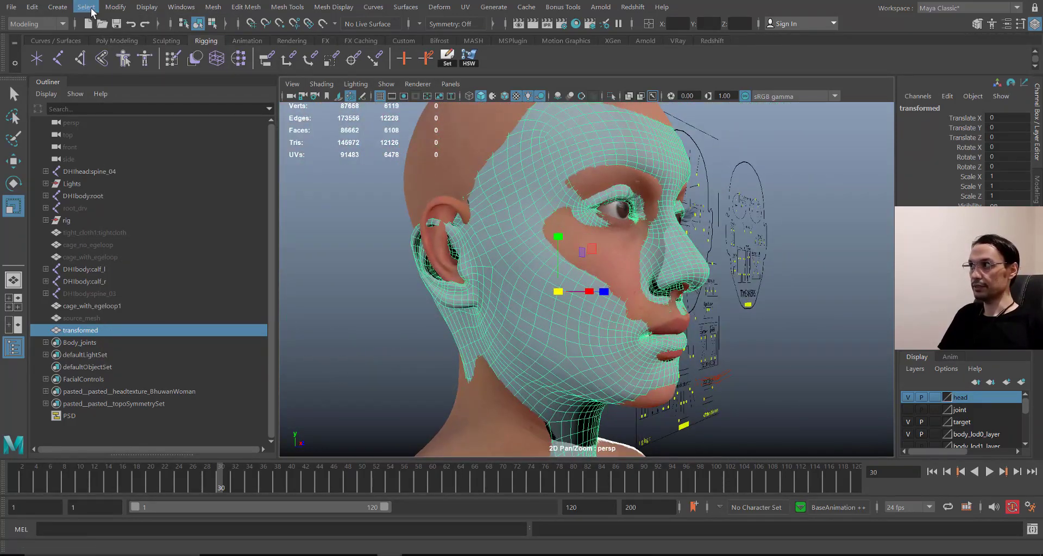
left_click(116, 7)
left_click(136, 53)
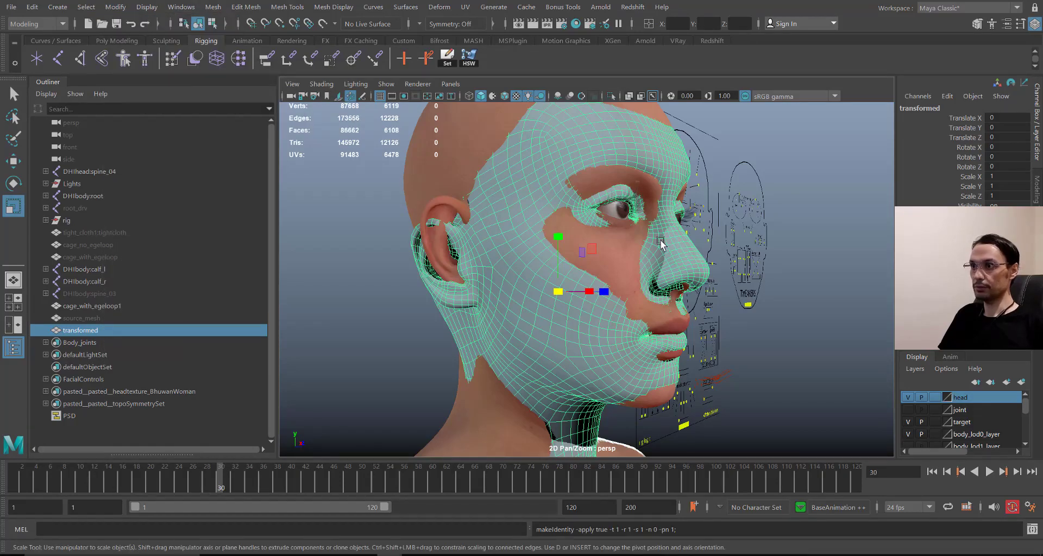
Step: Select the original head_lod0_mesh and examine its overlap with the target around the nose, lips and chin
right_click_drag(661, 243, 549, 217, "alt")
left_click_drag(549, 217, 484, 228, "alt")
right_click_drag(485, 229, 603, 368, "alt")
key("q")
left_click(576, 310)
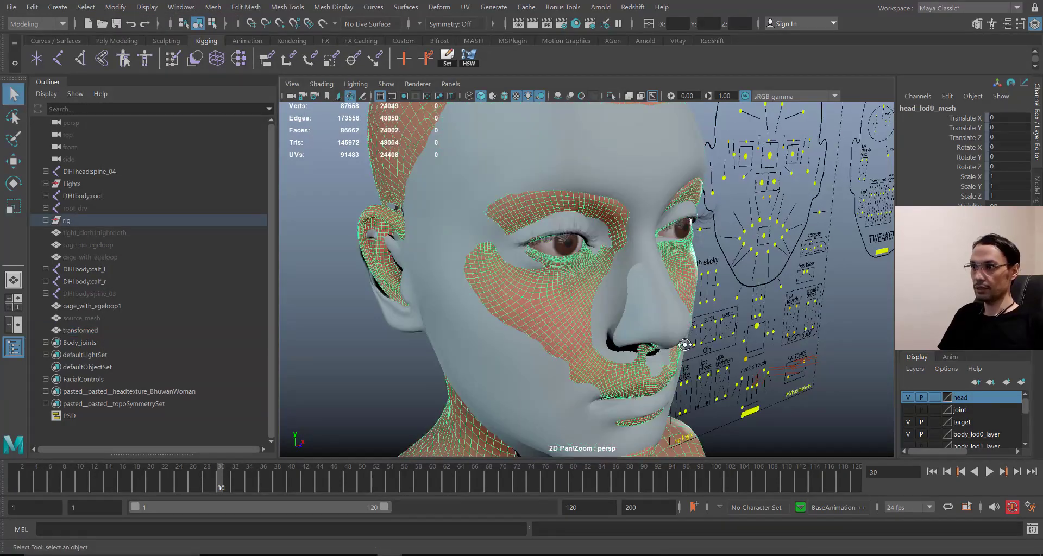
scroll(685, 345, "down", 4)
scroll(463, 322, "up", 6)
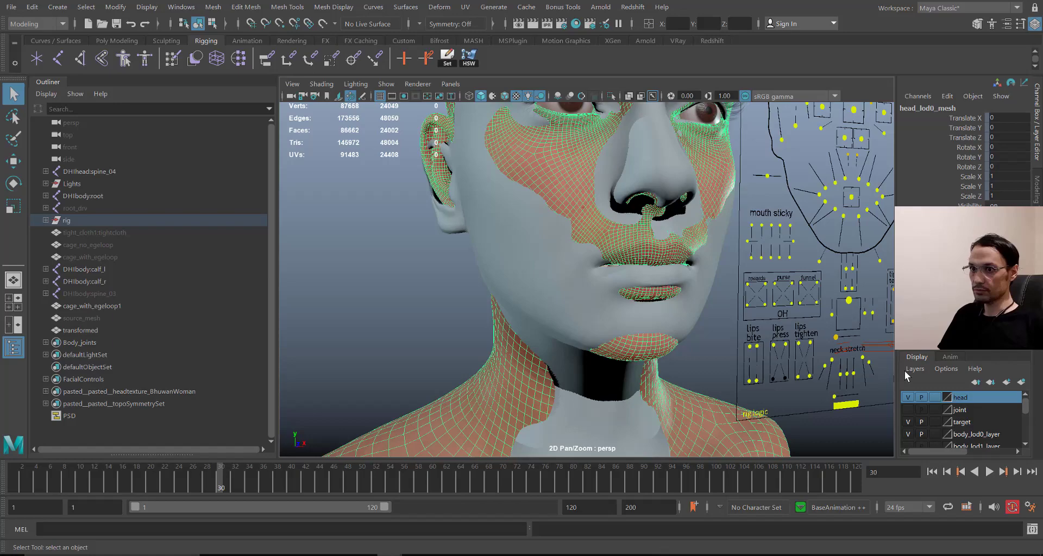
scroll(566, 274, "up", 2)
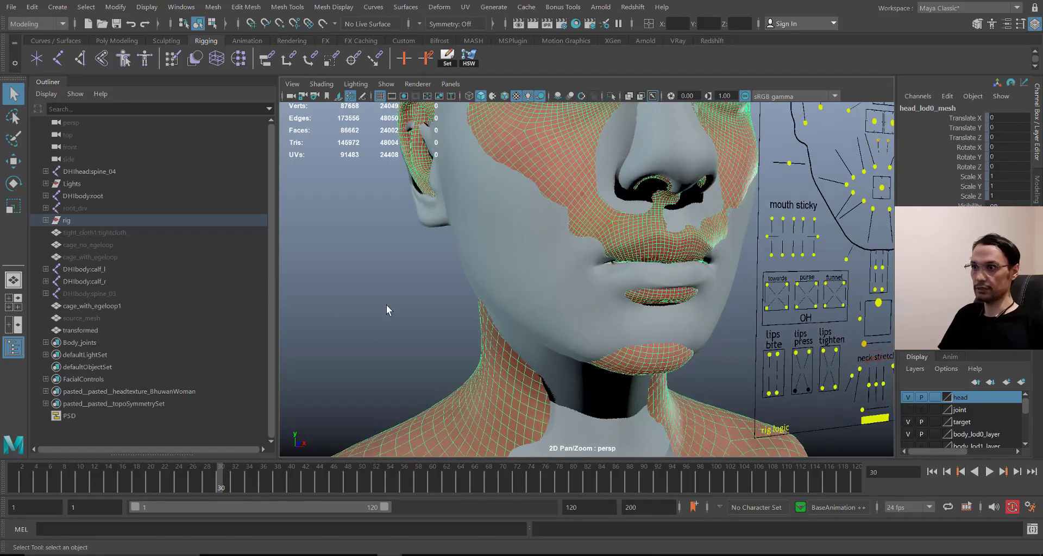
left_click_drag(386, 305, 565, 308, "alt")
left_click_drag(703, 404, 707, 395, "alt")
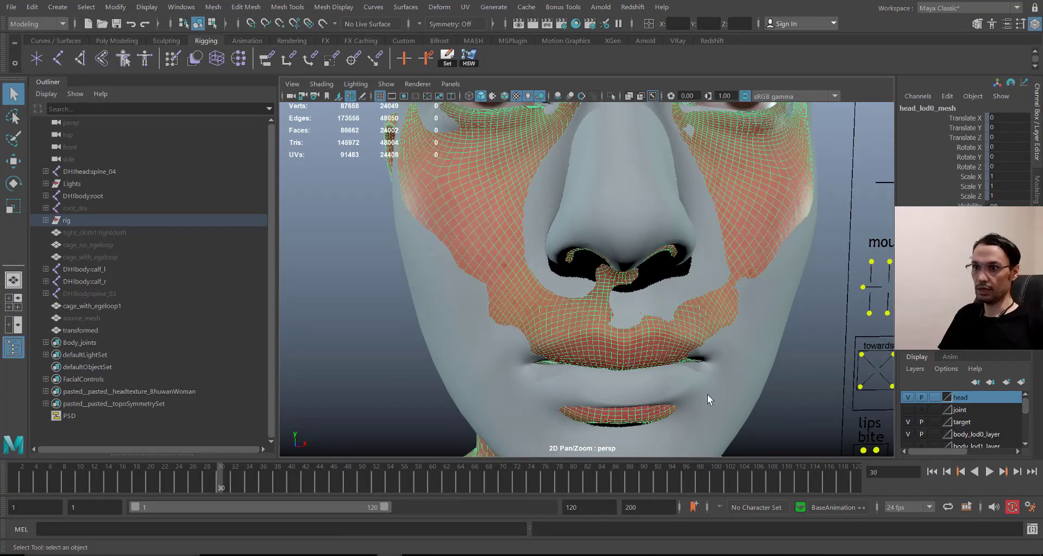
Step: Show the joint layer over the head and target meshes
left_click(907, 409)
right_click_drag(799, 406, 515, 285, "alt")
middle_click_drag(515, 286, 493, 291, "alt")
right_click_drag(494, 291, 501, 196, "alt")
middle_click_drag(501, 195, 498, 275, "alt")
middle_click_drag(535, 205, 514, 259, "alt")
left_click_drag(491, 233, 478, 228, "alt")
middle_click_drag(489, 237, 513, 265, "alt")
right_click_drag(512, 265, 683, 349, "alt")
left_click_drag(693, 320, 736, 288, "alt")
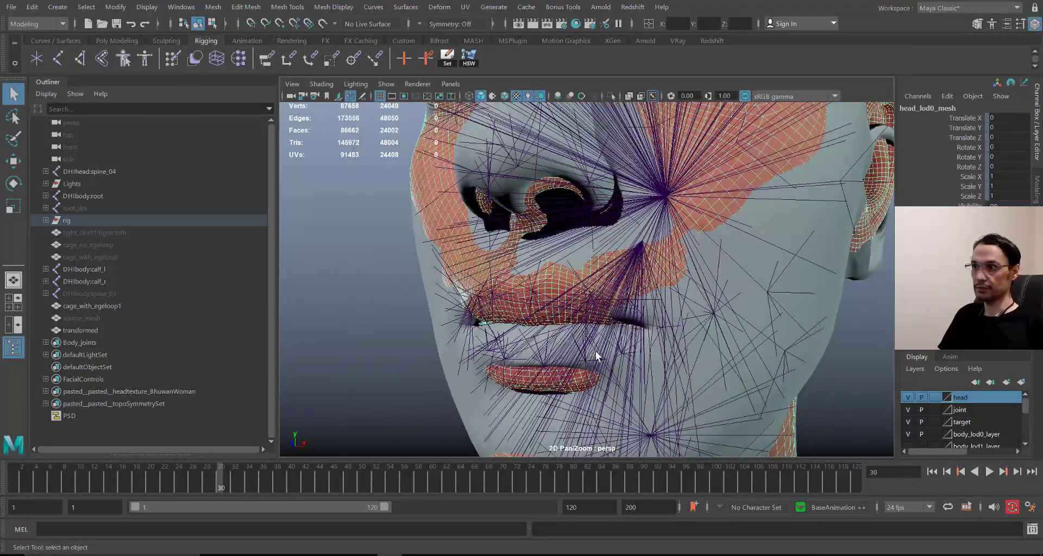
Step: Select the FACIAL_L_LipUpper joint on the upper lip
left_click_drag(611, 359, 645, 354, "alt")
right_click_drag(645, 354, 491, 318, "alt")
left_click_drag(491, 317, 518, 294, "alt")
right_click_drag(517, 309, 584, 375, "alt")
left_click_drag(571, 317, 465, 312, "alt")
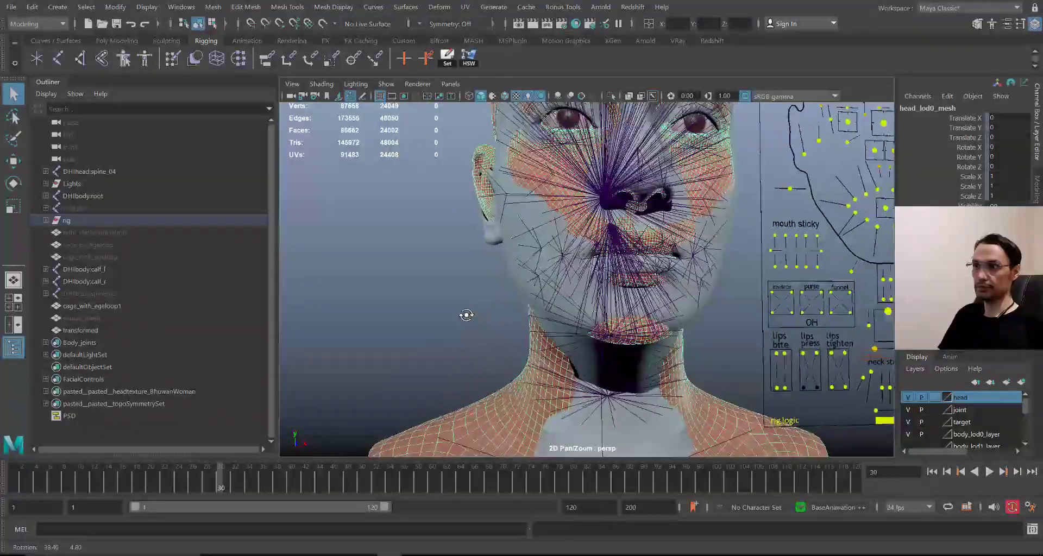
middle_click_drag(465, 312, 534, 274, "alt")
right_click_drag(535, 274, 613, 328, "alt")
left_click_drag(612, 328, 555, 292, "alt")
right_click_drag(556, 291, 562, 334, "alt")
left_click_drag(562, 334, 570, 313, "alt")
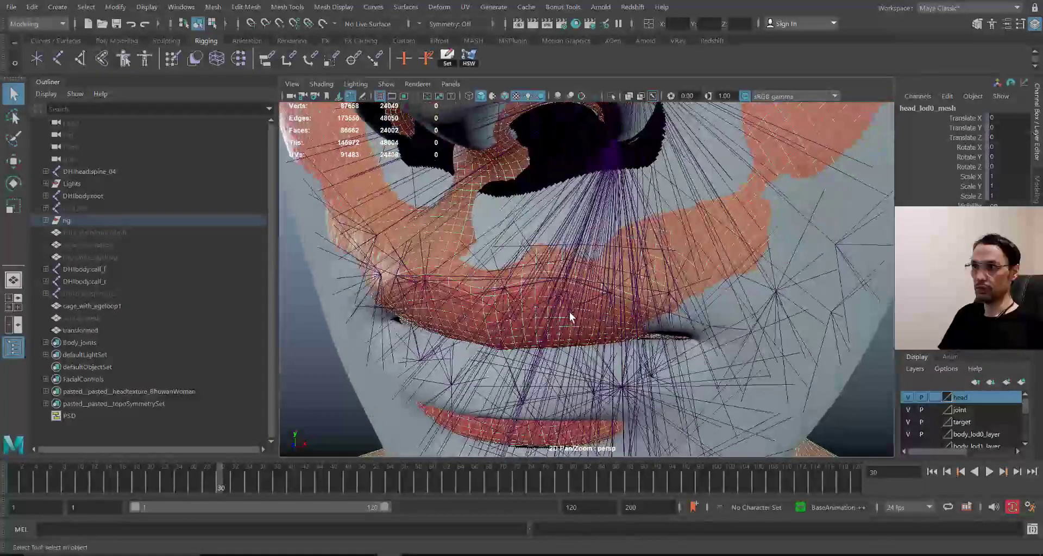
left_click(611, 291)
Step: Examine the facial joints around the lips, cheeks, eyes and brows against the target mesh from several angles
right_click_drag(568, 289, 472, 204, "alt")
middle_click_drag(662, 149, 670, 206, "alt")
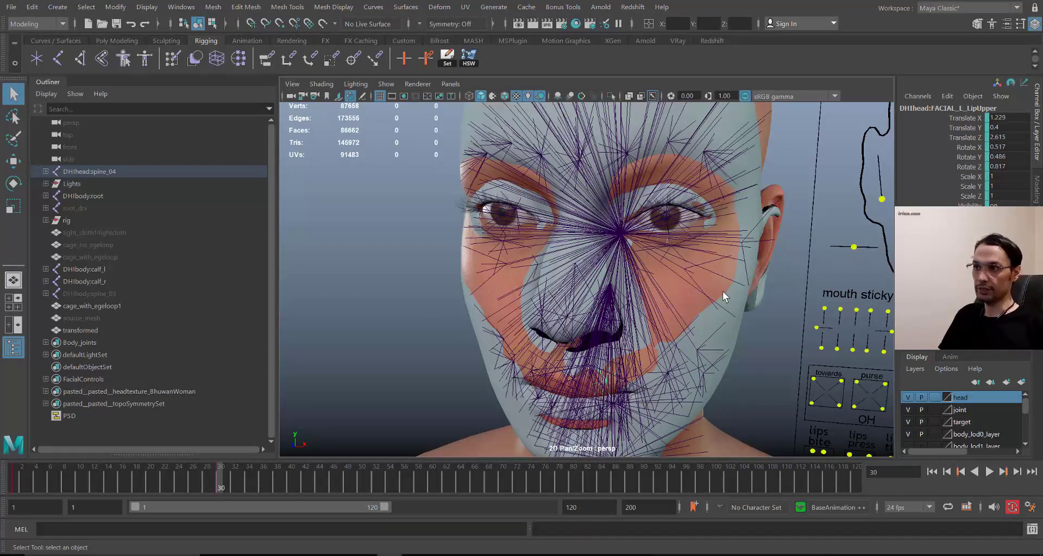
middle_click_drag(499, 281, 505, 197, "alt")
right_click_drag(504, 196, 594, 354, "alt")
middle_click_drag(594, 354, 582, 317, "alt")
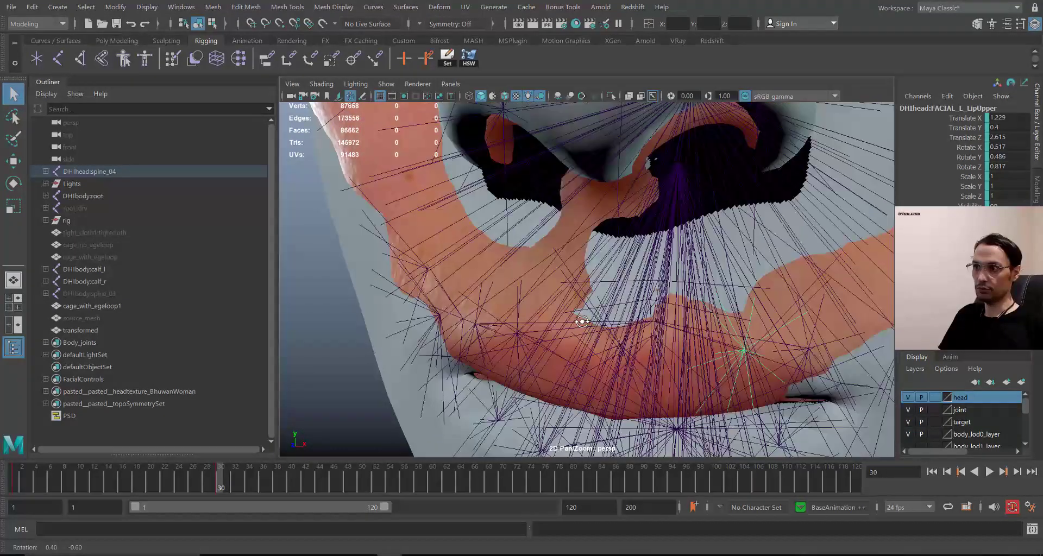
right_click_drag(582, 317, 639, 338, "alt")
scroll(576, 320, "down", 4)
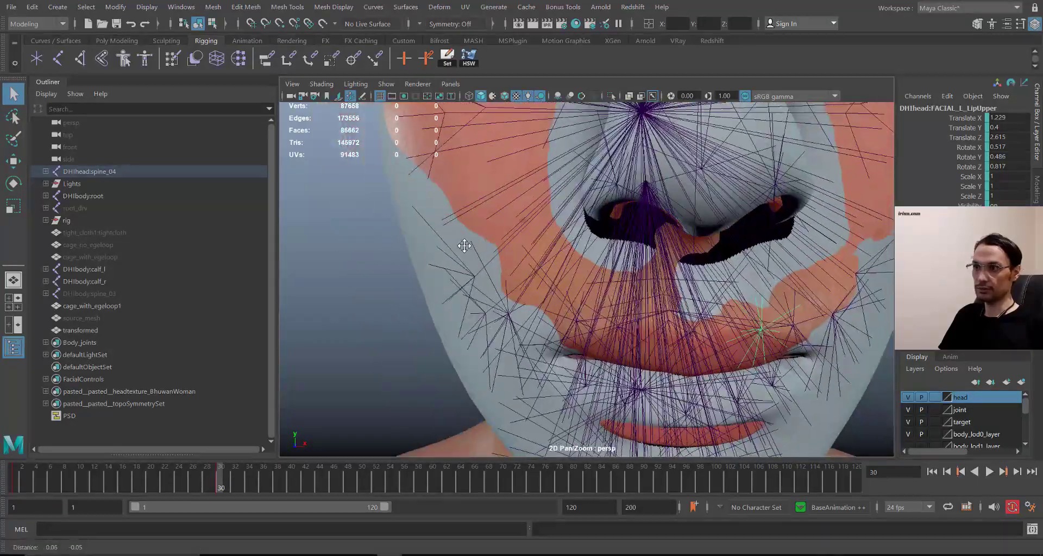
scroll(566, 310, "up", 5)
right_click_drag(614, 326, 524, 256, "alt")
left_click_drag(524, 256, 606, 226, "alt")
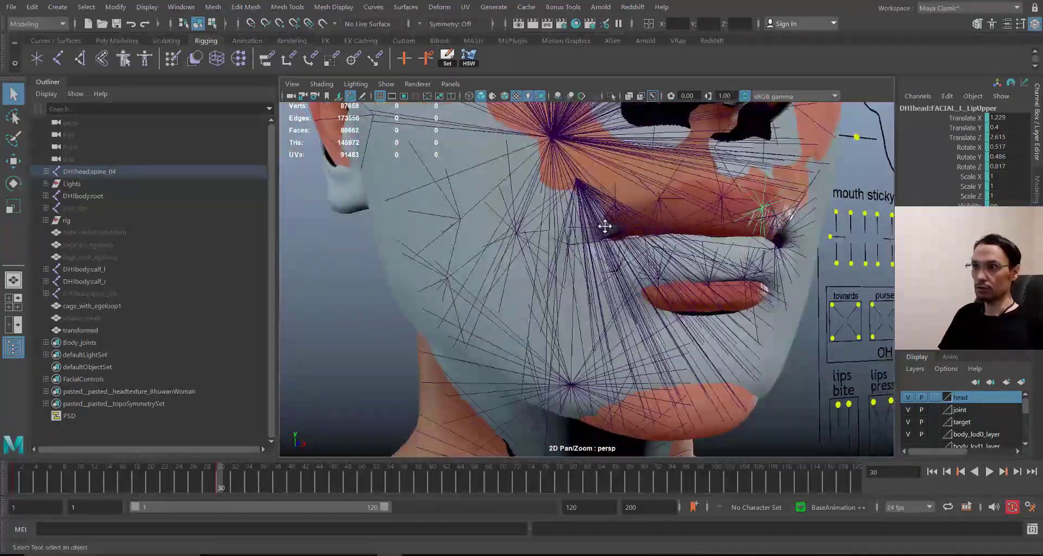
middle_click_drag(605, 226, 653, 312, "alt")
right_click_drag(653, 312, 543, 269, "alt")
left_click_drag(543, 269, 682, 173, "alt")
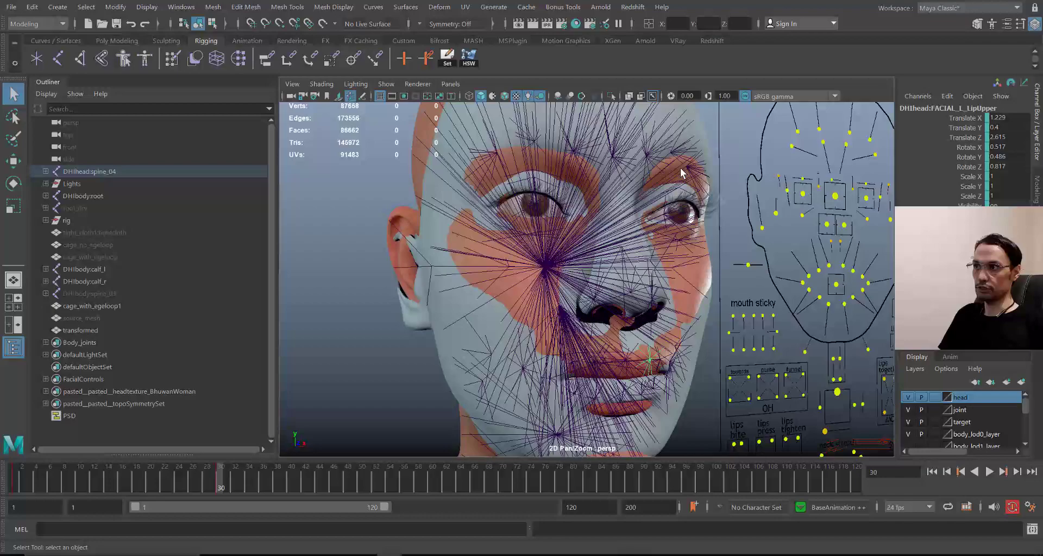
left_click_drag(570, 267, 480, 248, "alt")
right_click_drag(493, 237, 486, 195, "alt")
middle_click_drag(487, 194, 484, 227, "alt")
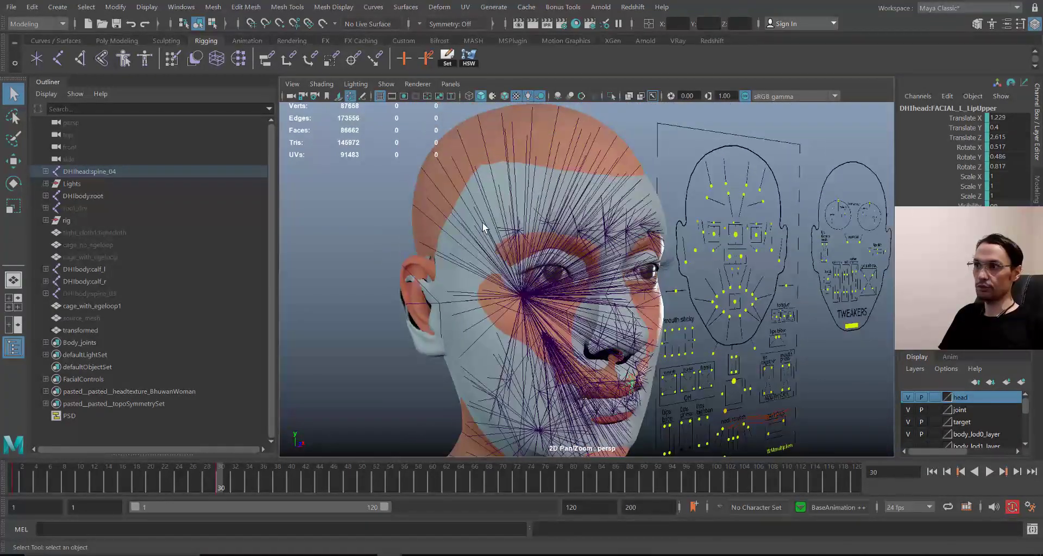
right_click_drag(485, 227, 627, 212, "alt")
middle_click_drag(627, 212, 629, 219, "alt")
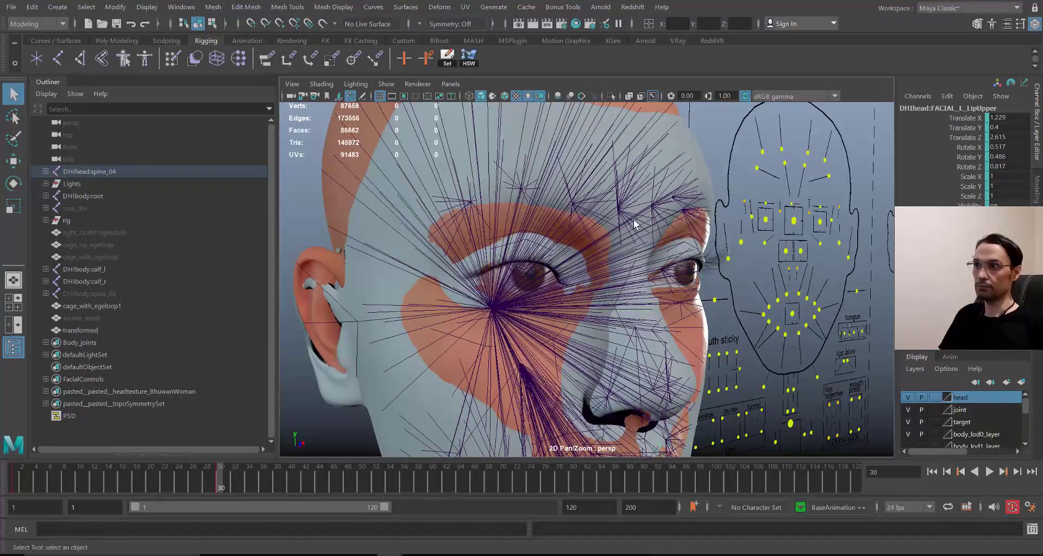
middle_click_drag(527, 288, 529, 179, "alt")
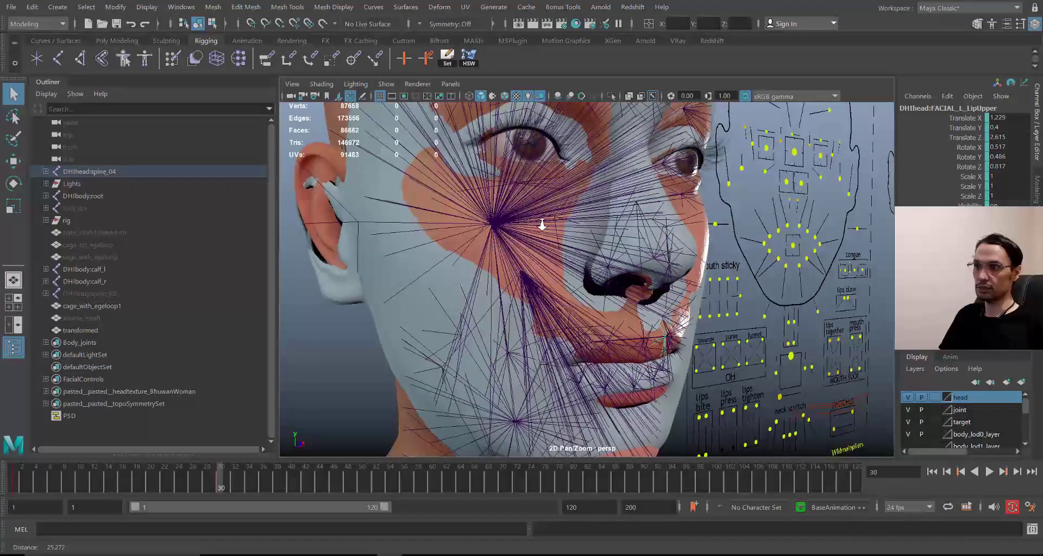
Step: Add the centre and right upper-lip joints to the selected FACIAL_L_LipUpper joint
right_click_drag(543, 226, 567, 293, "alt")
middle_click_drag(566, 293, 547, 223, "alt")
left_click_drag(547, 223, 563, 263, "alt")
right_click_drag(563, 263, 591, 313, "alt")
middle_click_drag(591, 313, 598, 302, "alt")
left_click_drag(670, 292, 678, 274, "alt")
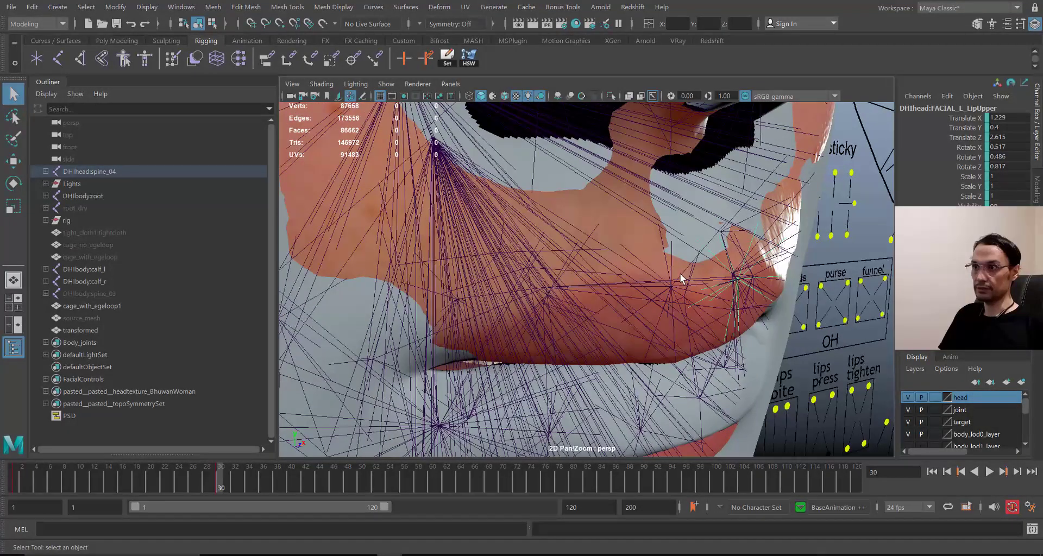
left_click(680, 282, "shift")
left_click_drag(681, 313, 618, 260, "alt")
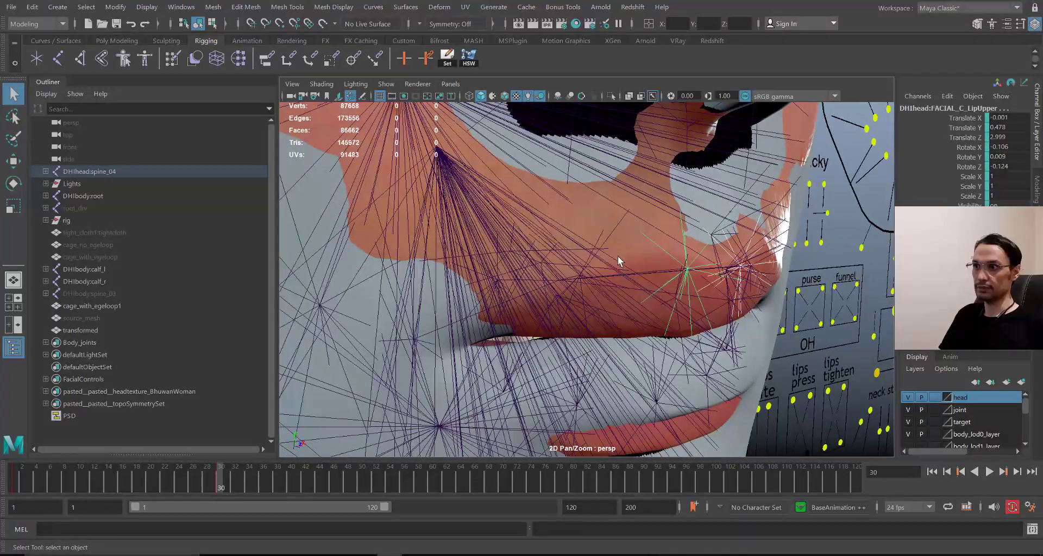
left_click(621, 305, "shift")
right_click_drag(622, 304, 559, 275, "alt")
left_click_drag(560, 275, 569, 282, "alt")
right_click_drag(568, 282, 656, 268, "alt")
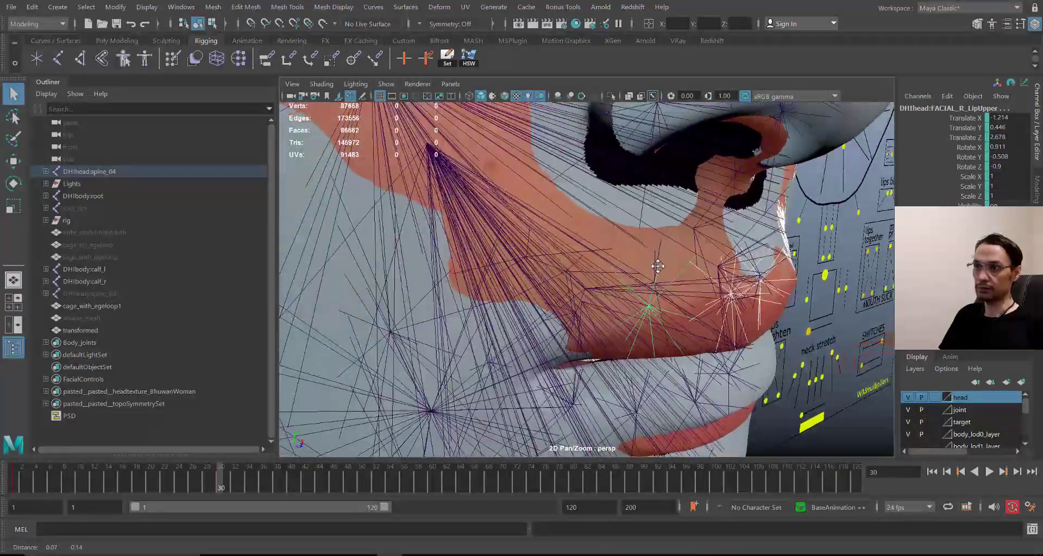
left_click_drag(657, 268, 659, 255, "alt")
Step: Make AnimLayer1 the active animation layer for moving the selected upper-lip joints
key("w")
right_click_drag(696, 344, 566, 296, "alt")
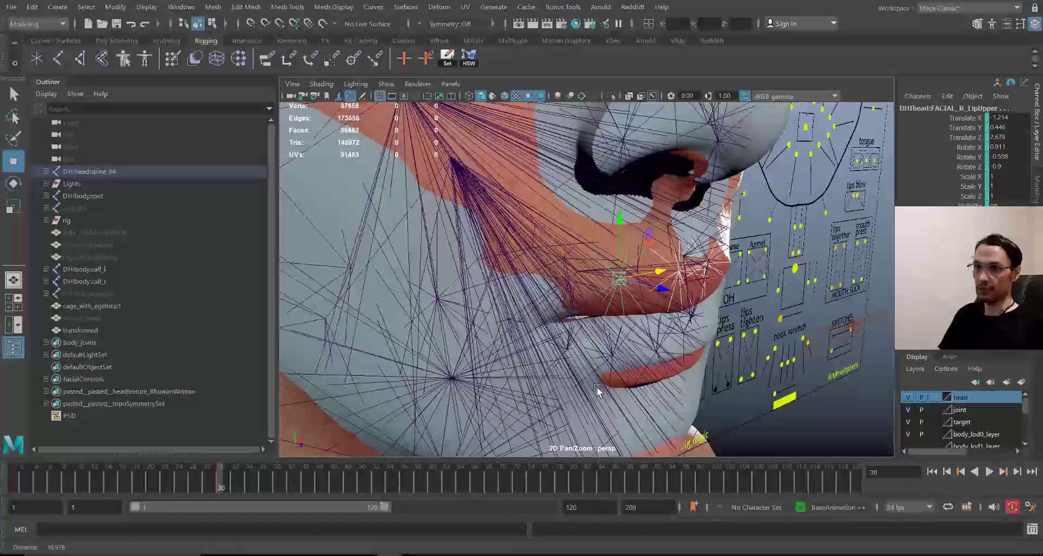
left_click(950, 357)
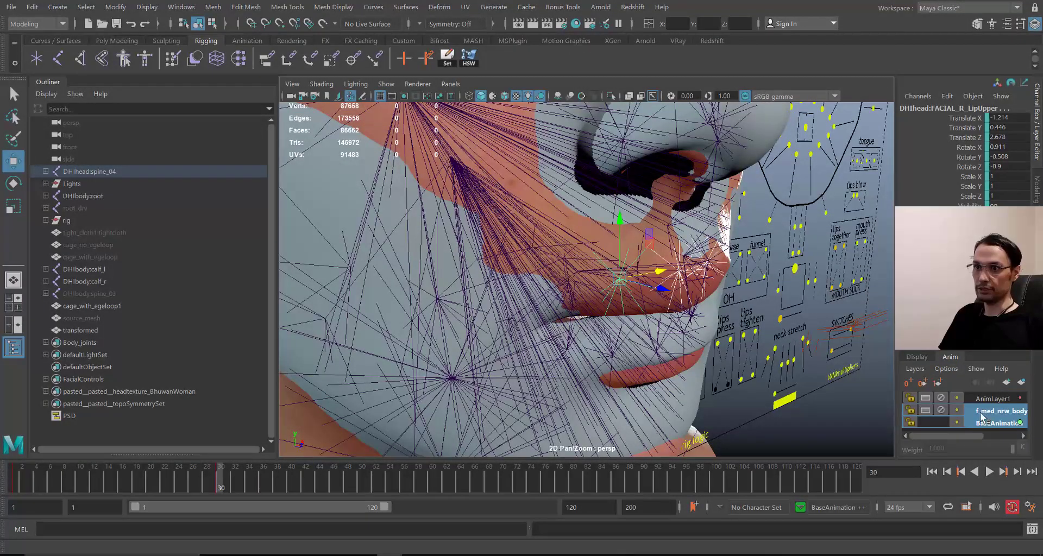
left_click(968, 401)
Step: Move the three upper-lip joints up and back, bringing the right one to about Translate Y 0.553 and Z 2.429
left_click_drag(582, 350, 631, 226, "alt")
left_click_drag(647, 278, 677, 308, "alt")
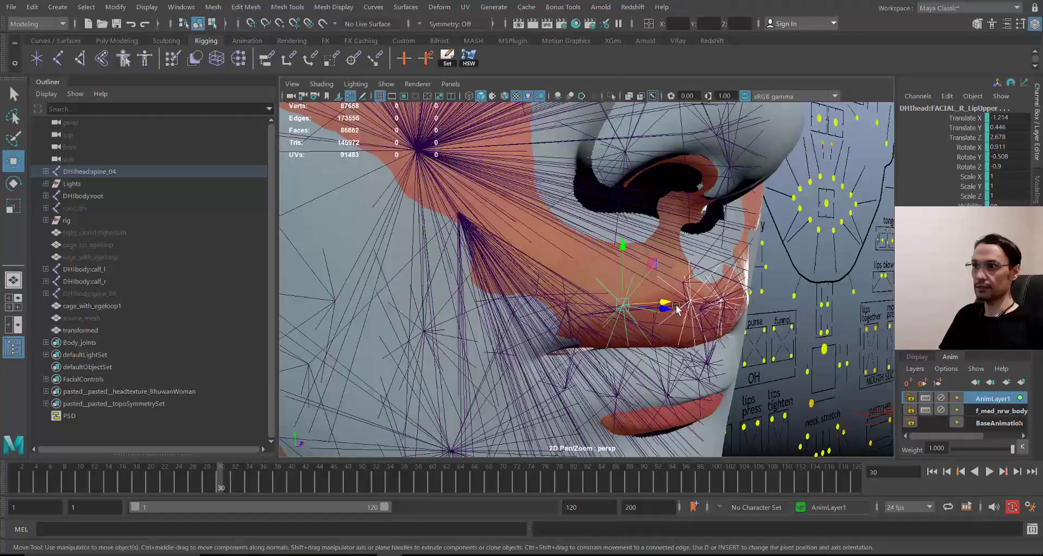
left_click_drag(717, 341, 715, 368, "alt")
left_click_drag(692, 335, 664, 338, "alt")
mouse_move(625, 305)
left_mouse_down()
mouse_move(606, 297)
mouse_move(604, 306)
left_mouse_up()
left_click_drag(551, 202, 550, 196)
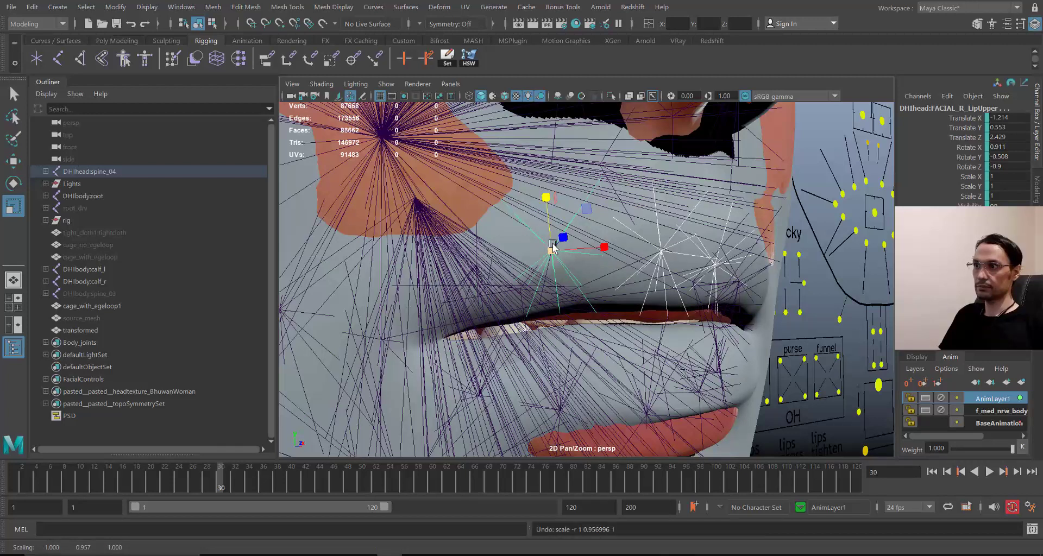
Step: Scale the three upper-lip joints to about 0.748 in Y
key("r")
left_click_drag(552, 244, 525, 247)
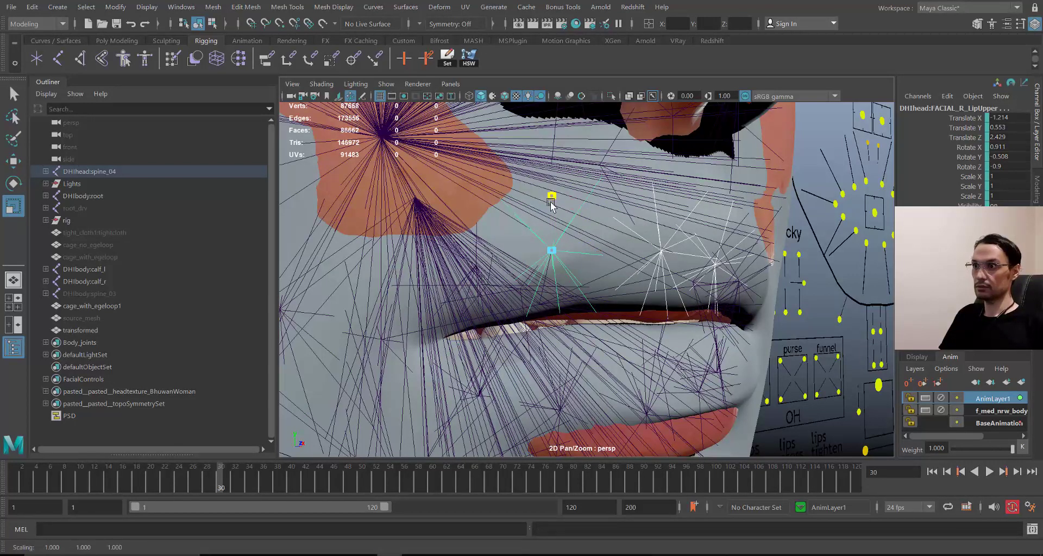
left_click(555, 256)
left_click(504, 239)
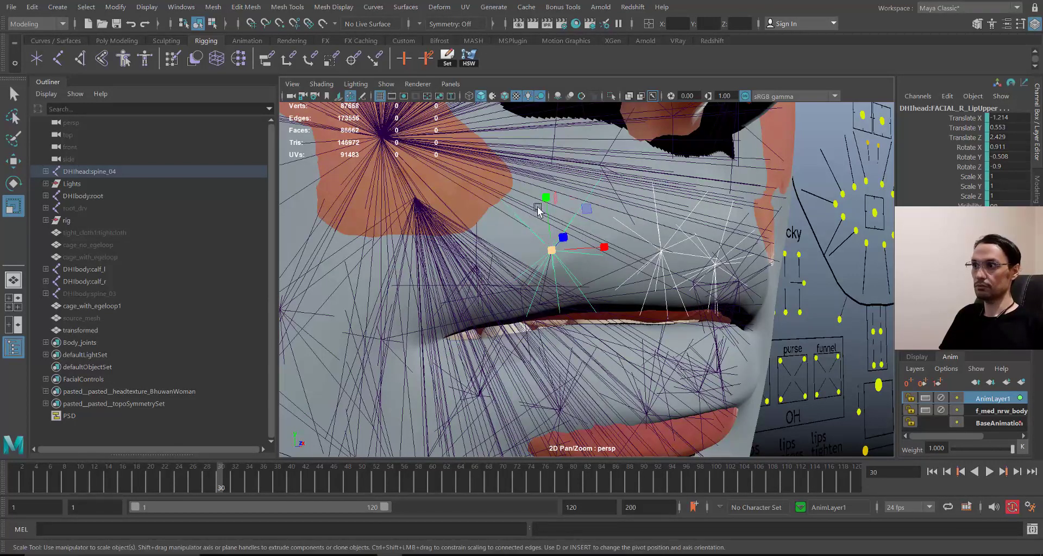
left_click_drag(547, 204, 547, 216)
Step: Lower the upper-lip joints, with the right one at about Translate Y 0.425, and scale them to about 0.743 in X and 0.527 in Y
key("w")
left_click_drag(624, 263, 648, 280, "alt")
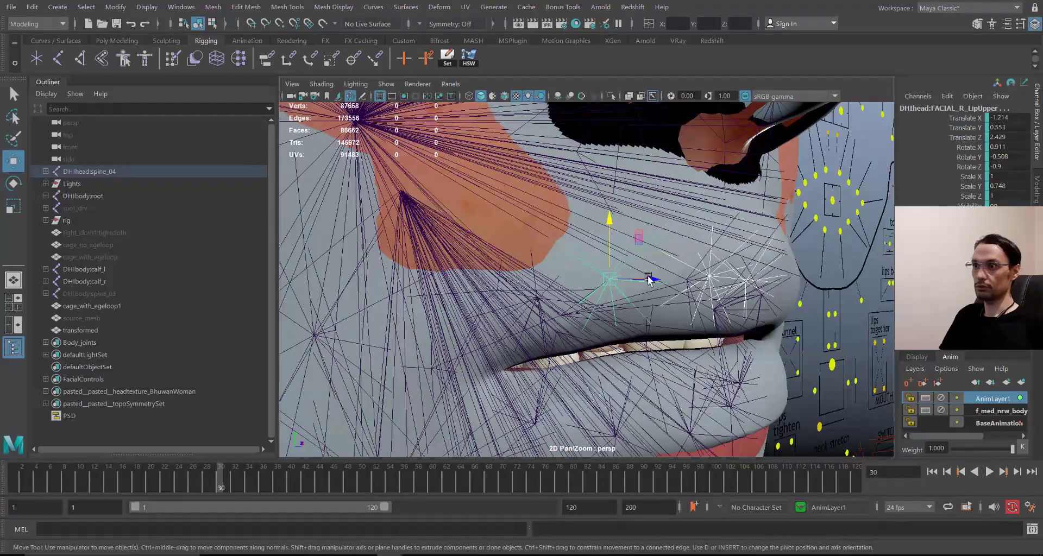
left_click_drag(682, 314, 613, 302, "alt")
left_click(599, 300)
left_click_drag(572, 238, 574, 321)
key("r")
left_click_drag(575, 321, 596, 196, "alt")
key("w")
key("r")
Step: Place the right upper-lip joint of the selection at about Translate Y 0.296, Z 2.695, scale Z to 0.821, and key frame 30
key("w")
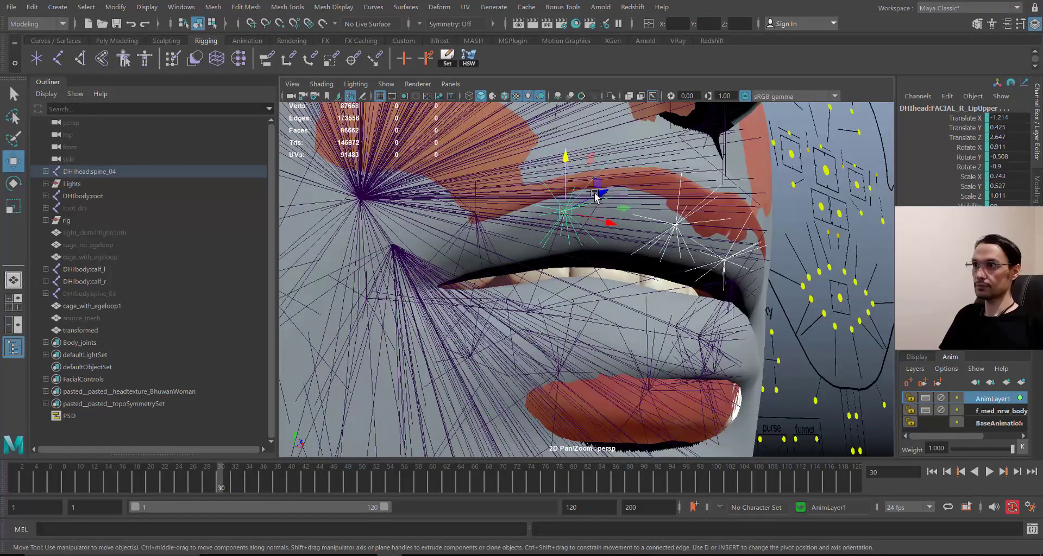
key("r")
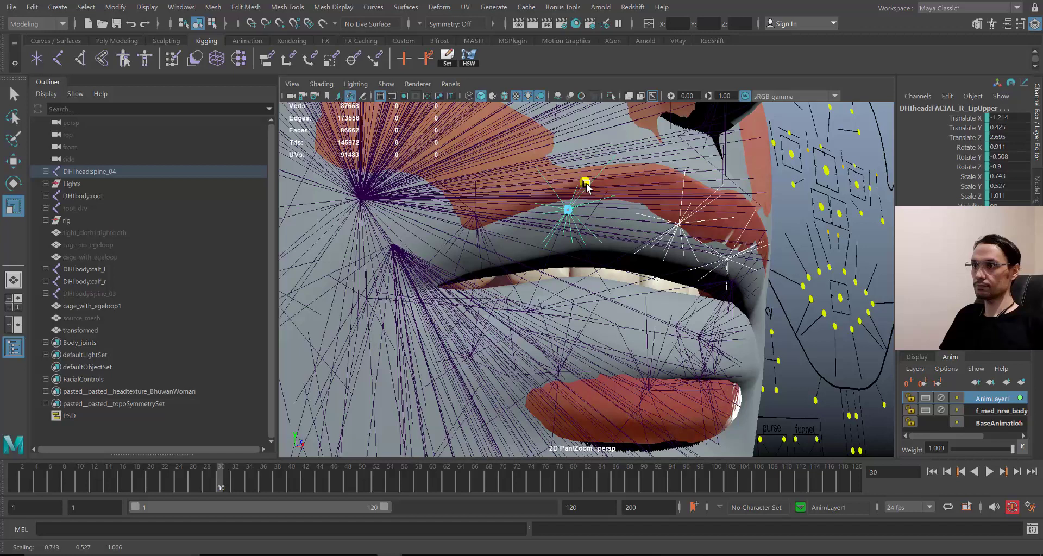
left_click_drag(587, 184, 583, 190)
key("w")
left_click_drag(570, 156, 500, 269)
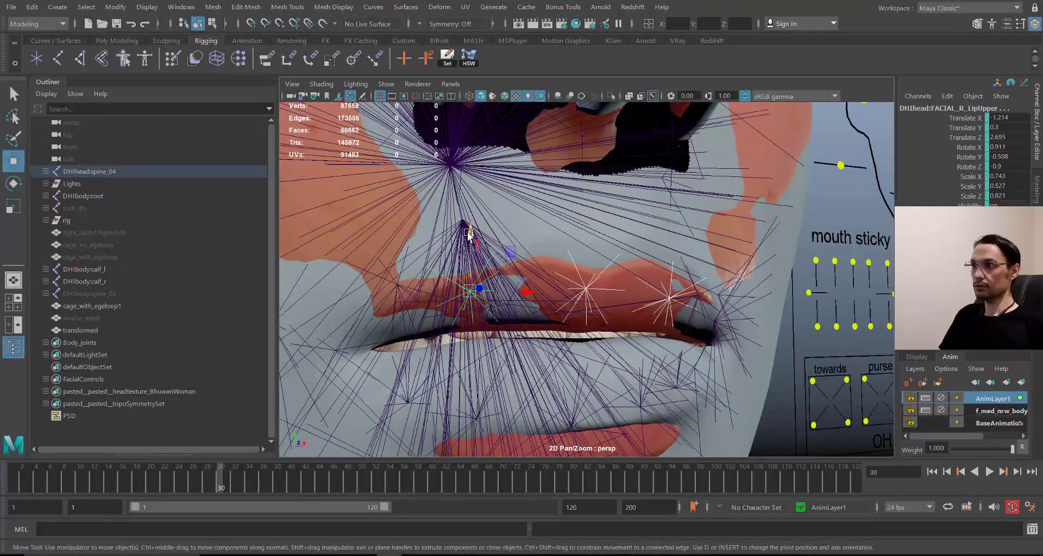
left_click_drag(469, 233, 470, 234)
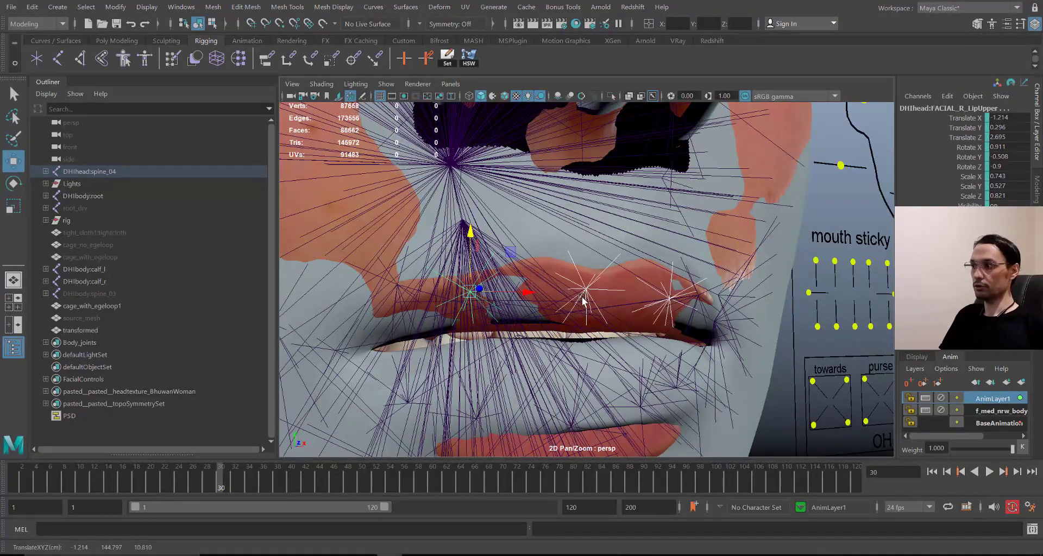
left_click_drag(582, 298, 566, 217, "alt")
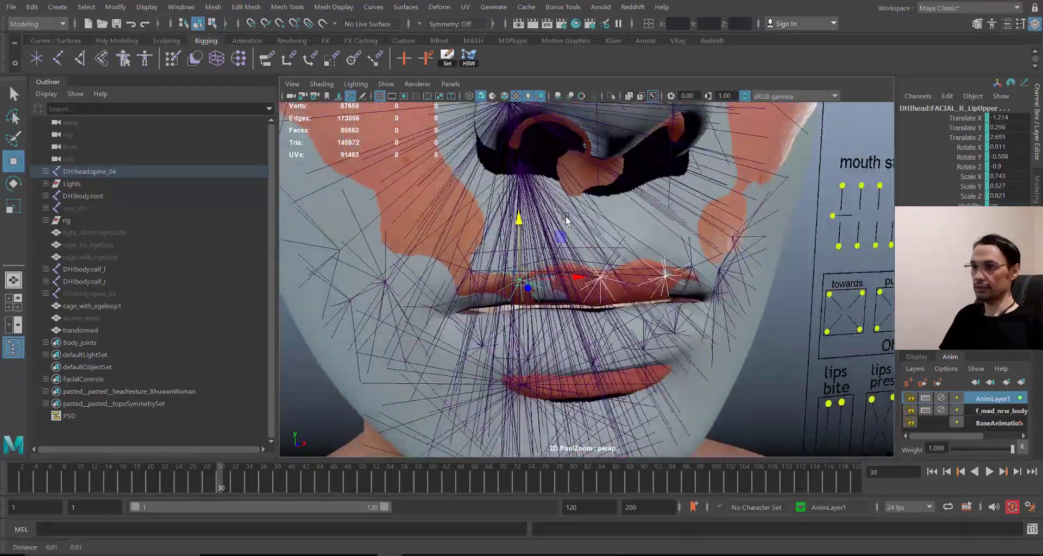
right_click_drag(566, 217, 636, 300, "alt")
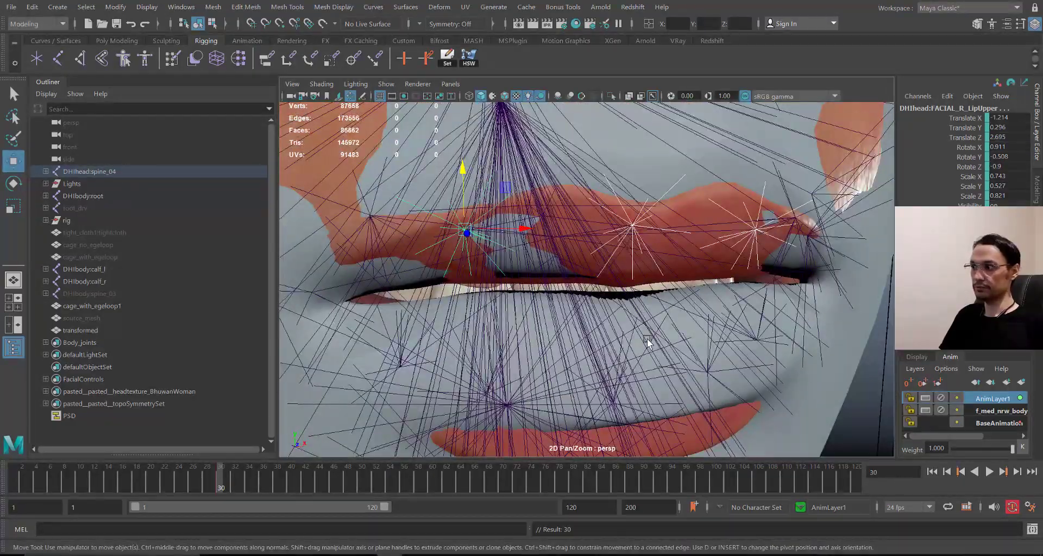
Step: Raise the right, centre and left lower-lip joints, bringing the left one to about Translate Y -0.531, and scale them to 0.714 in Z
left_click_drag(648, 308, 669, 298, "alt")
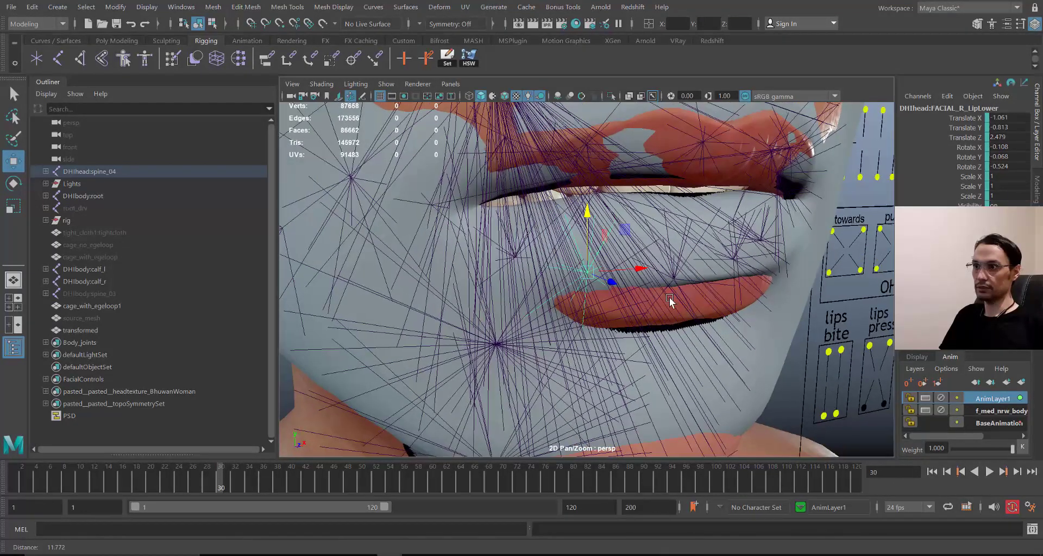
left_click(683, 282, "shift")
left_click_drag(726, 239, 687, 283, "alt")
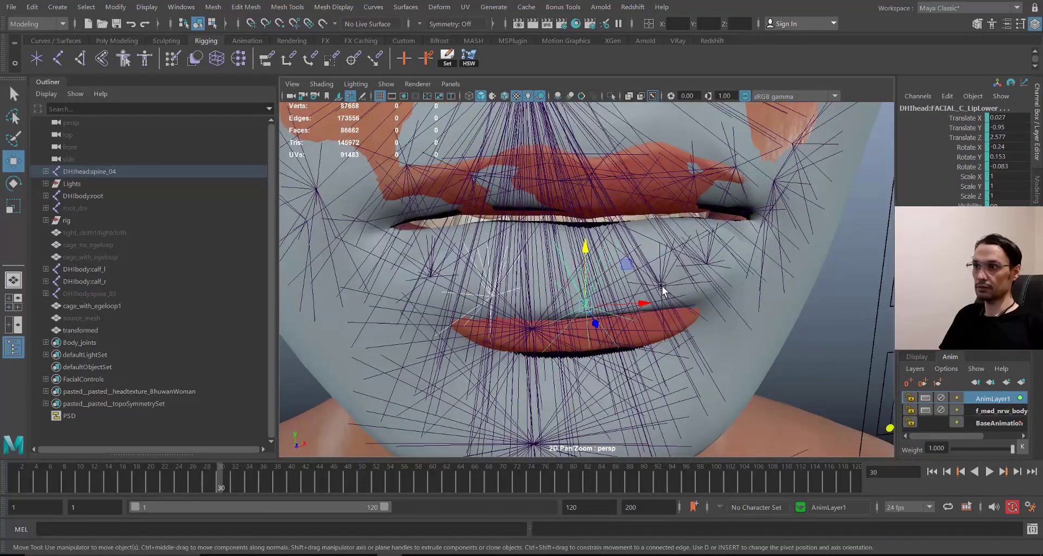
left_click(657, 302, "shift")
scroll(659, 296, "up", 1)
left_click_drag(669, 231, 695, 253)
key("r")
left_click_drag(706, 303, 705, 300)
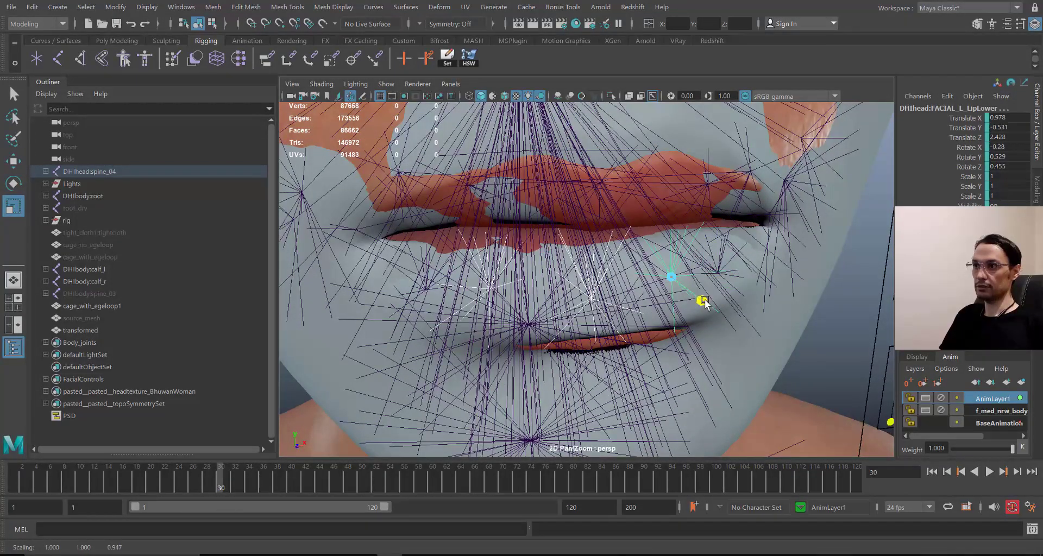
left_click_drag(636, 282, 689, 241, "alt")
key("w")
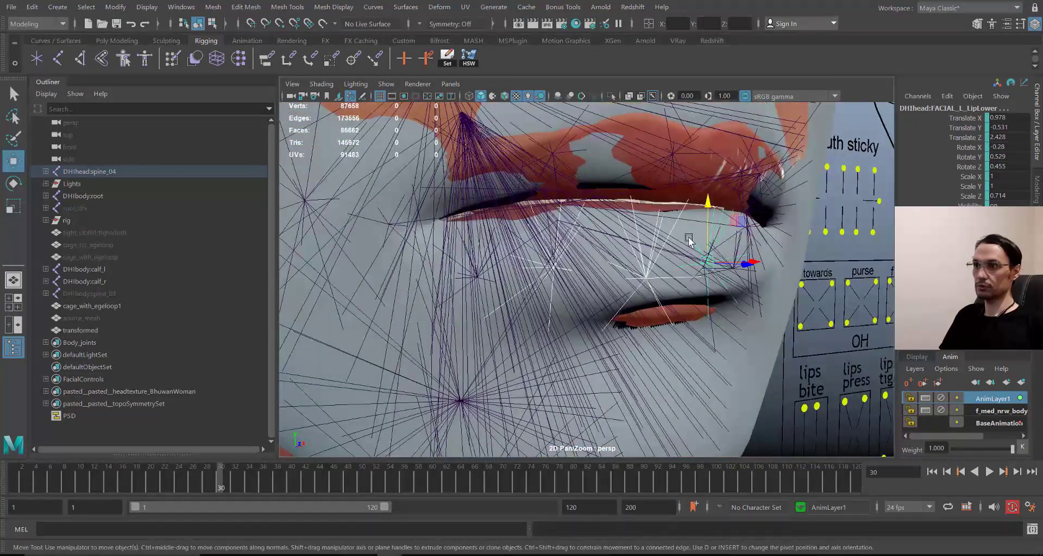
Step: Raise the lower-lip joints until the left one is at about Translate Y -0.457 and scale them to 0.802 in Y
mouse_move(709, 202)
left_mouse_down()
mouse_move(714, 225)
mouse_move(710, 198)
left_mouse_up()
key("r")
key("w")
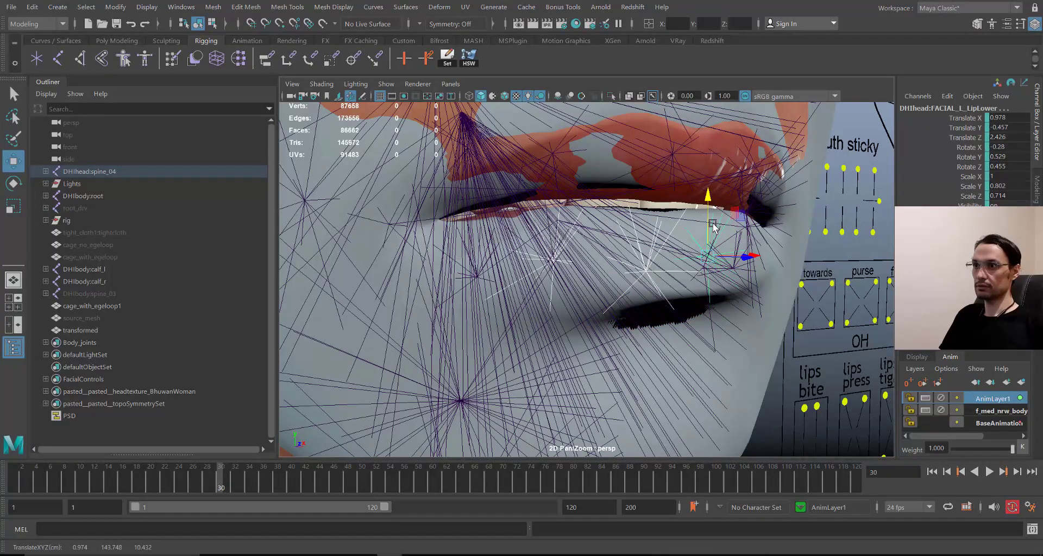
Step: Bring the left lower-lip joint of the selection to about Translate Y -0.434, Z 2.66, scale Z to 0.824, and key frame 30
scroll(713, 235, "up", 2)
mouse_move(708, 292)
left_mouse_down("alt")
mouse_move(710, 272)
mouse_move(740, 296)
mouse_move(715, 293)
left_mouse_up("alt")
key("r")
key("w")
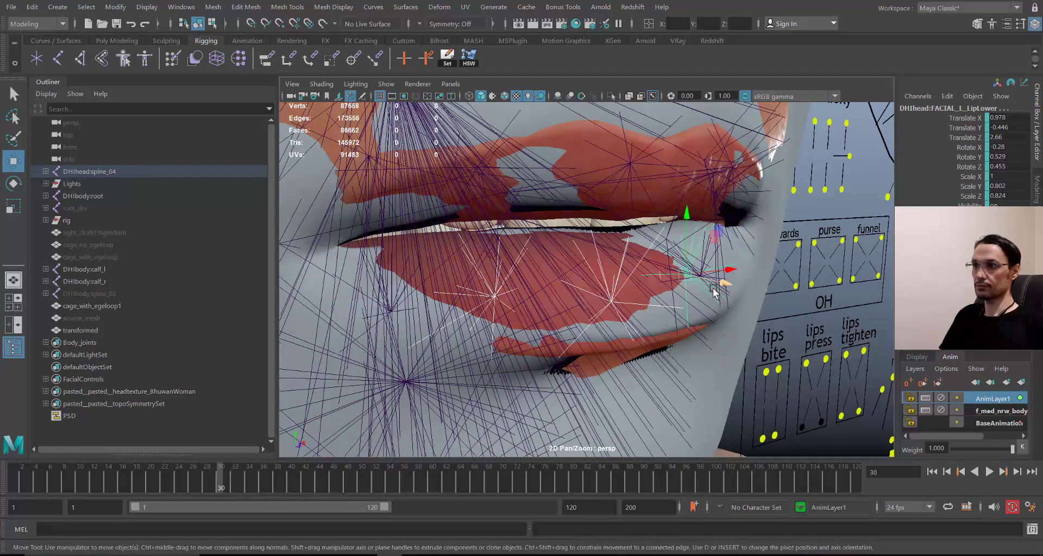
left_click_drag(685, 214, 685, 214)
left_click_drag(683, 214, 528, 222, "alt")
key("s")
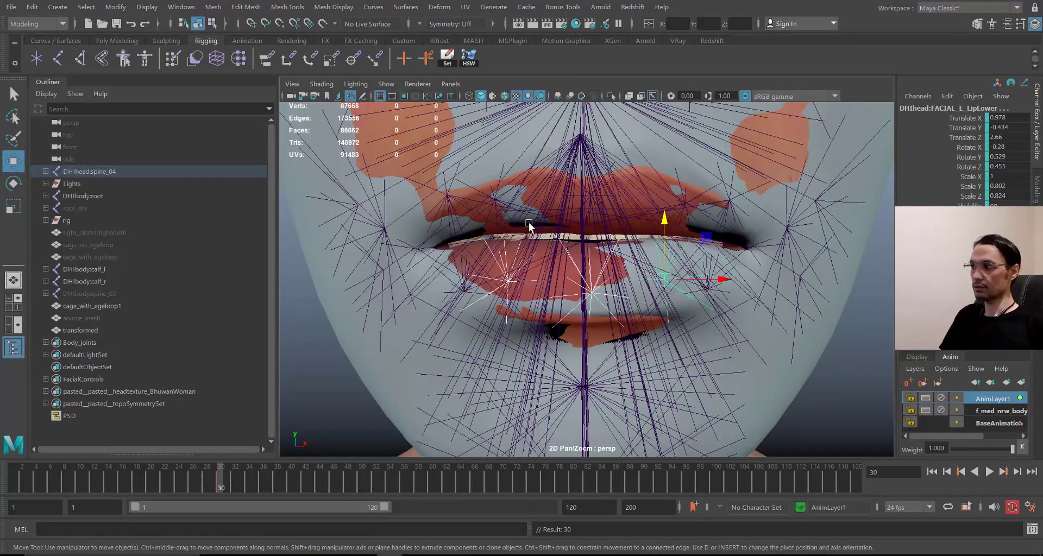
Step: Select the outer upper-lip, outer lower-lip and lip-corner joints on the left side of the mouth
left_click_drag(647, 279, 497, 302, "alt")
right_click_drag(532, 327, 672, 253, "alt")
left_click(647, 188)
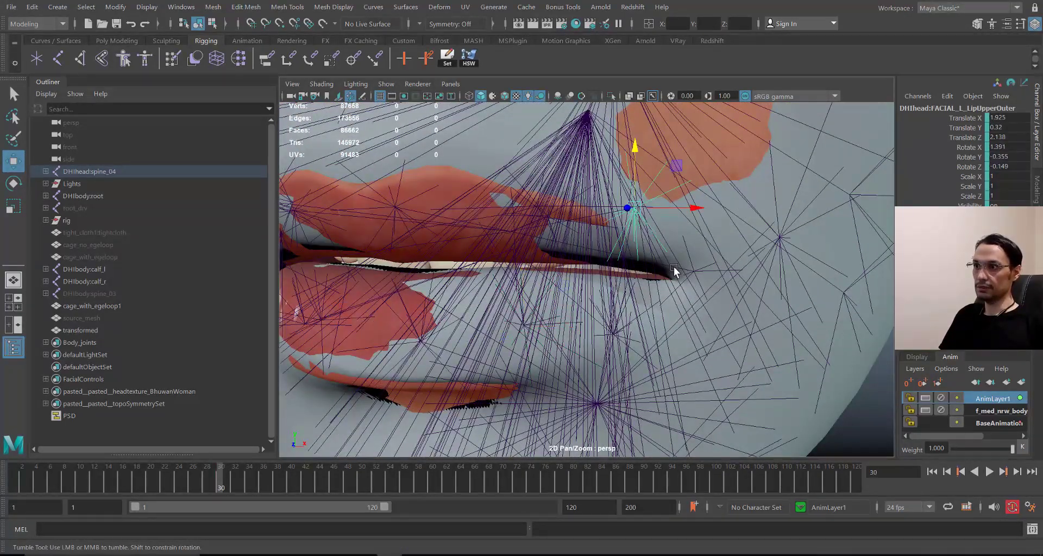
left_click_drag(674, 266, 698, 286, "alt")
left_click(653, 301, "shift")
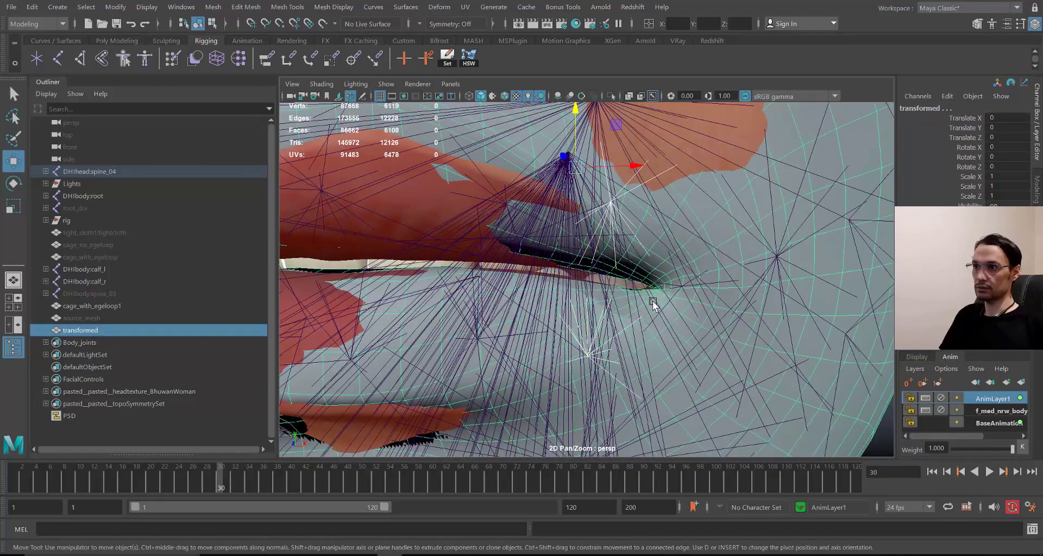
key("ctrl+z")
left_click(685, 297, "shift")
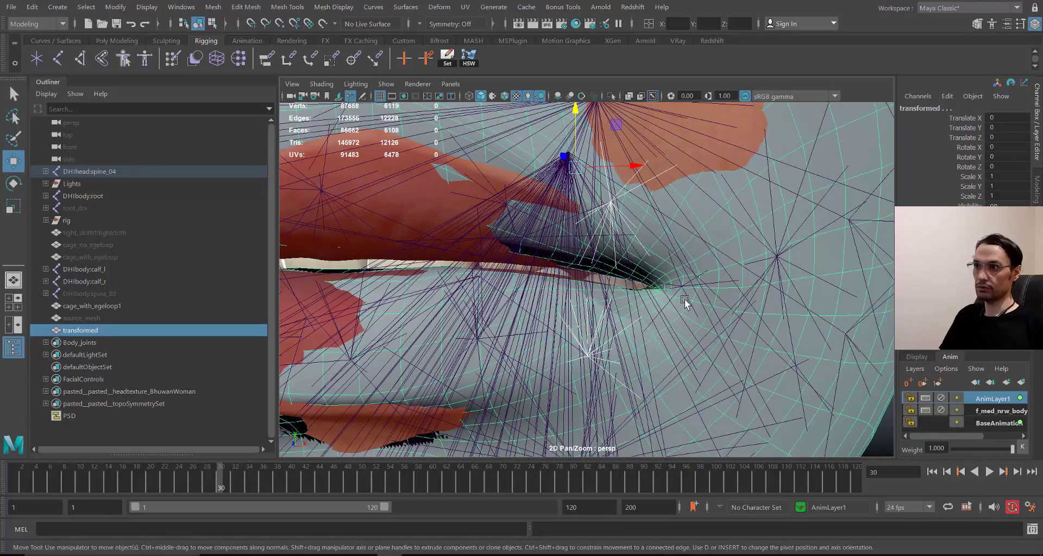
key("ctrl+z")
left_click(672, 294, "shift")
left_click_drag(669, 297, 654, 299, "alt")
right_click_drag(654, 298, 691, 364, "alt")
mouse_move(691, 364)
left_mouse_down("alt")
mouse_move(701, 364)
mouse_move(682, 349)
mouse_move(702, 348)
left_mouse_up("alt")
right_click_drag(702, 348, 525, 253, "alt")
left_click_drag(525, 253, 672, 286, "alt")
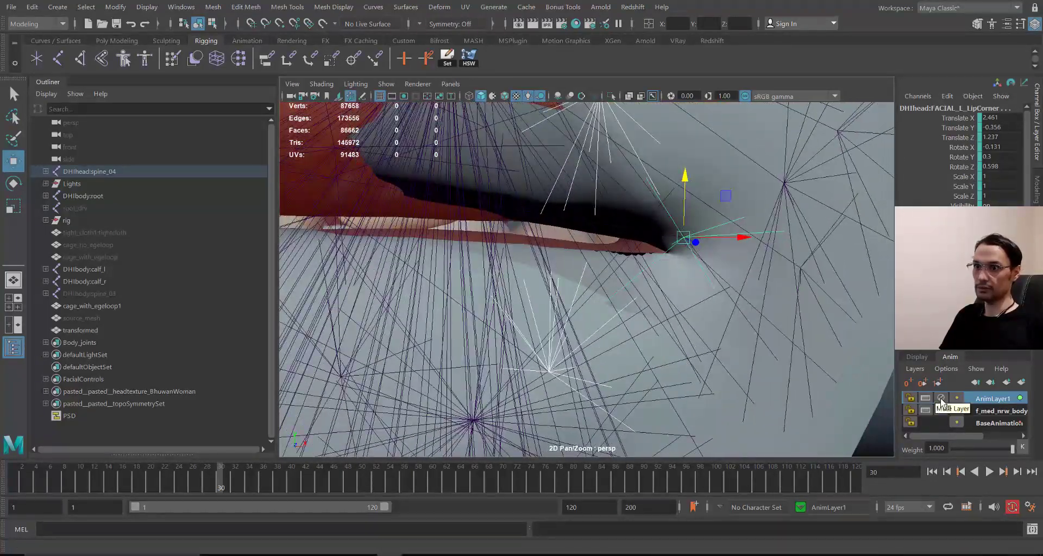
Step: Hide the joint display layer to expose the mesh surfaces around the left lip corner
left_click(917, 357)
left_click_drag(498, 326, 707, 358, "alt")
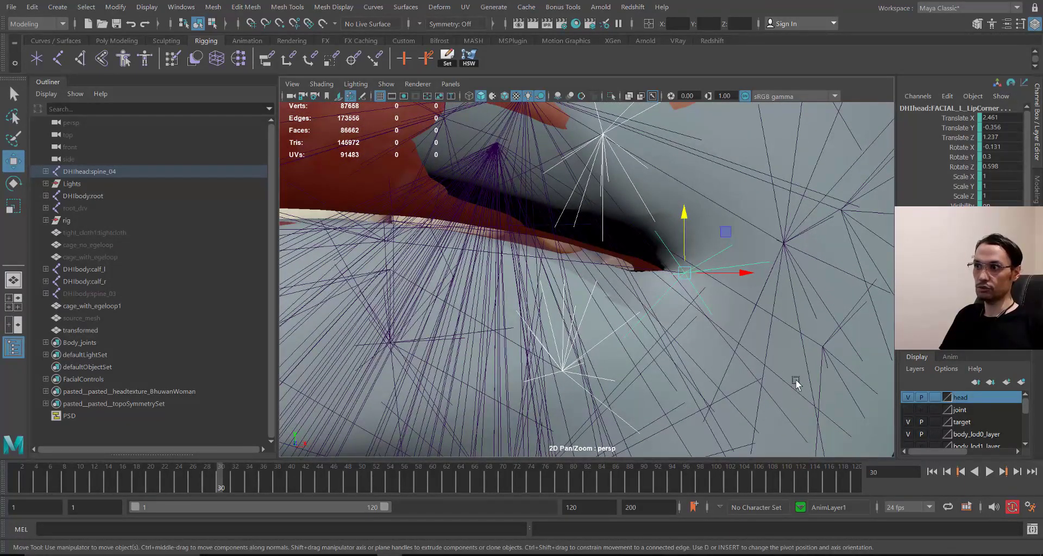
left_click_drag(624, 305, 632, 314, "alt")
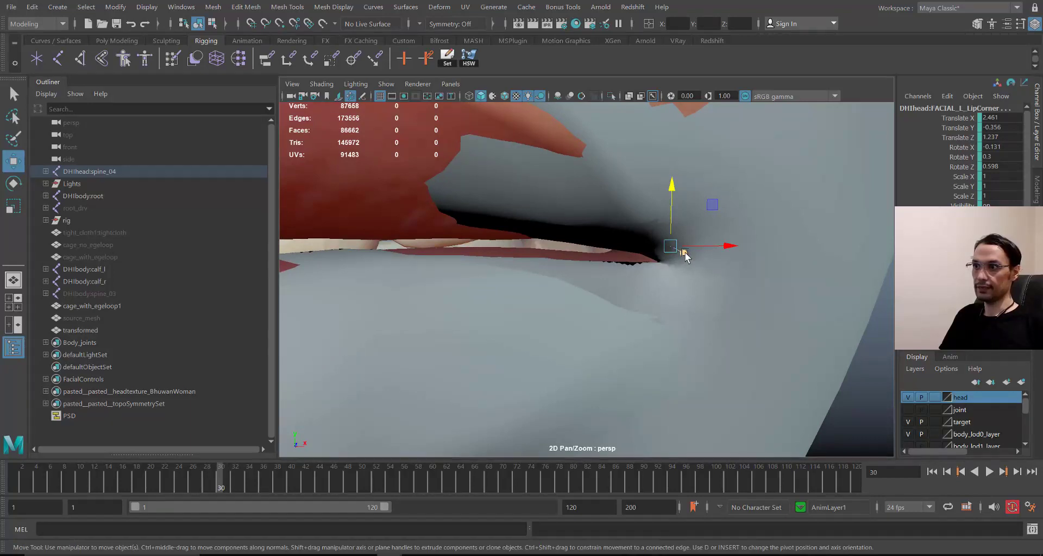
Step: Move the selected mouth-corner joints forward, placing FACIAL_L_LipCorner at about Translate X 2.459, Y -0.362 and Z 1.8
mouse_move(685, 254)
left_mouse_down()
mouse_move(702, 275)
mouse_move(749, 263)
mouse_move(712, 272)
mouse_move(723, 273)
mouse_move(690, 266)
mouse_move(725, 275)
mouse_move(679, 265)
mouse_move(699, 261)
left_mouse_up()
left_click_drag(719, 260, 708, 223)
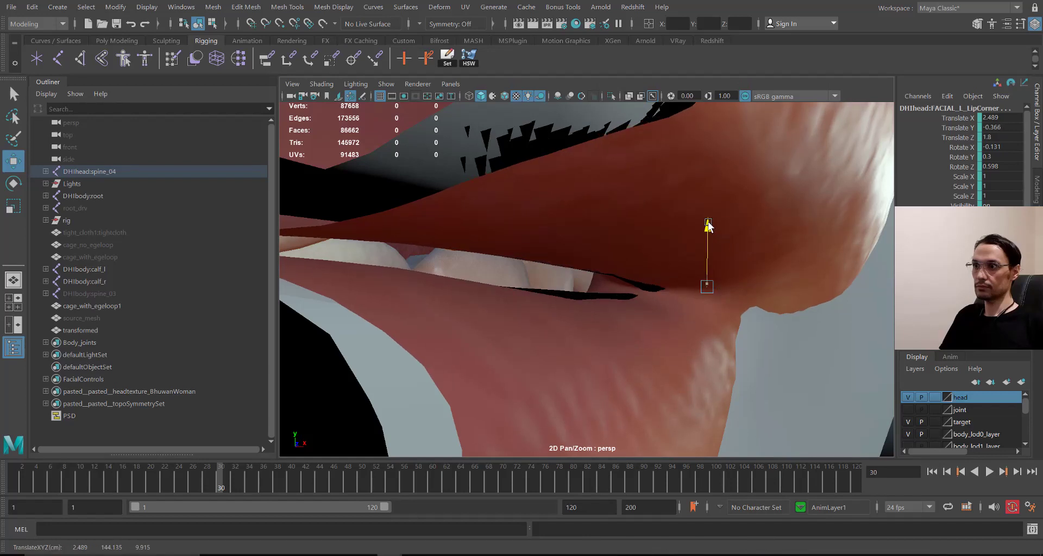
left_click_drag(759, 294, 729, 326)
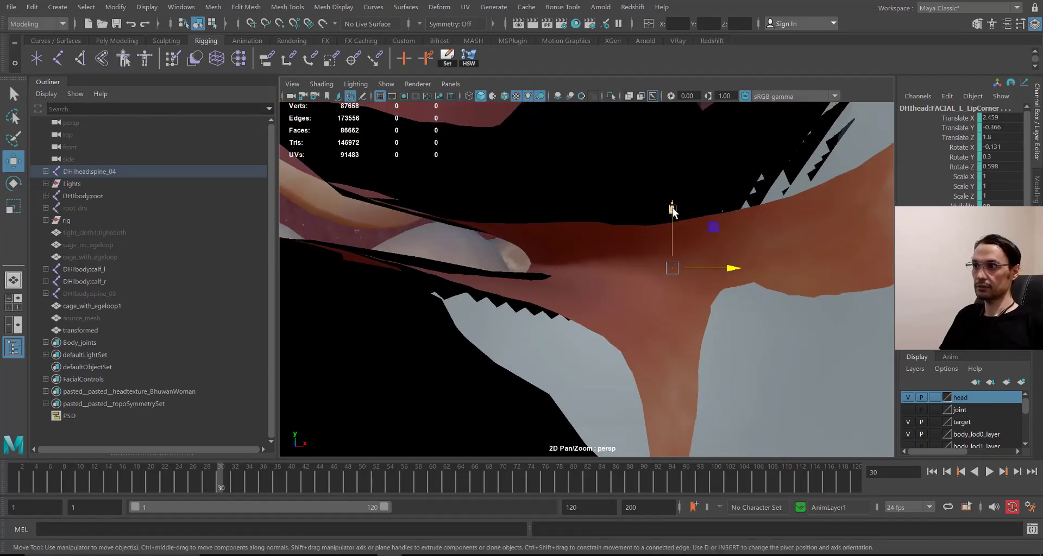
left_click_drag(673, 210, 673, 208)
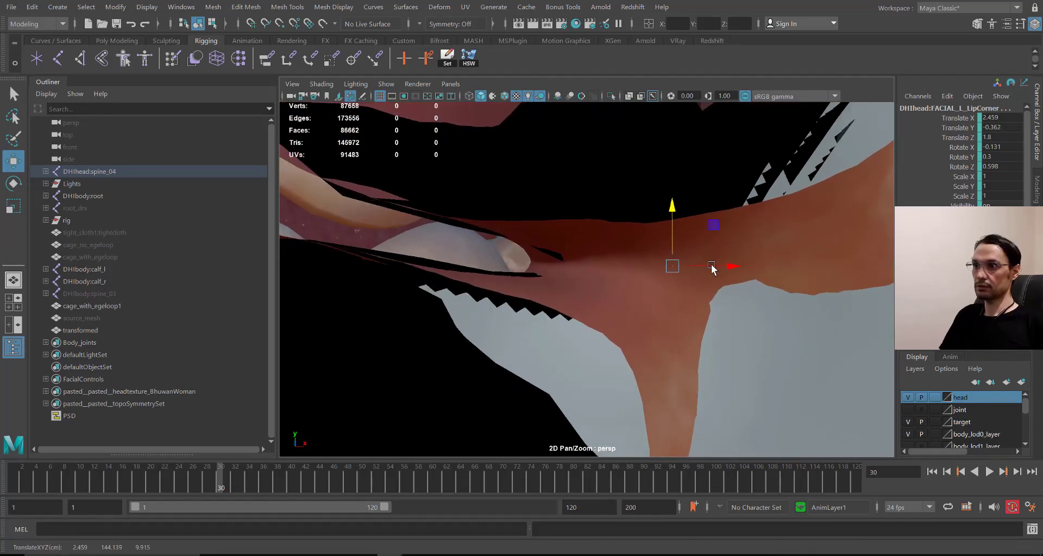
left_click_drag(717, 270, 715, 269)
Step: Scale the left mouth-corner joints to 1.19 in Y and raise FACIAL_L_LipCorner to about Translate Y -0.358
key("r")
left_click_drag(670, 212, 670, 203)
key("w")
key("r")
key("w")
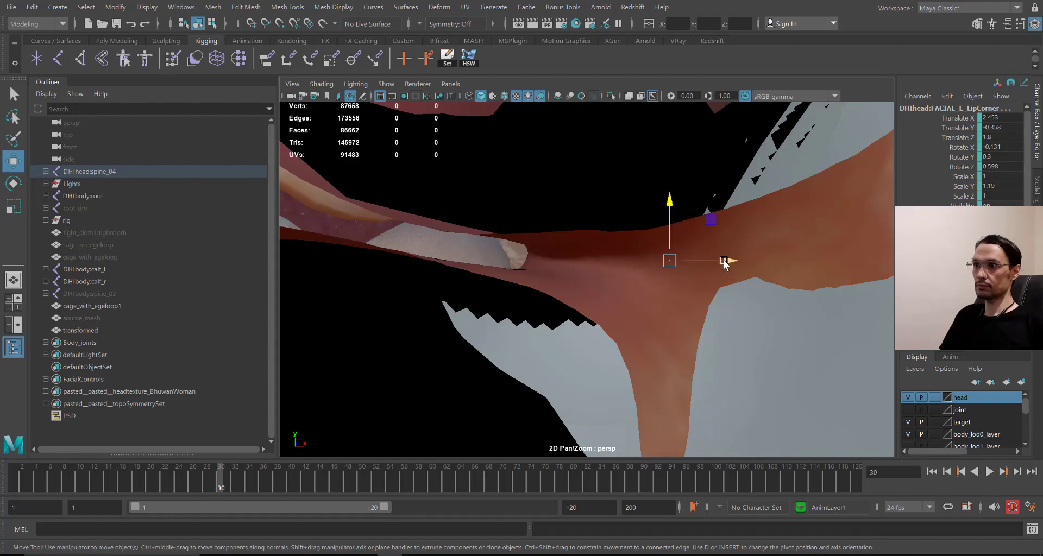
Step: Shift the left mouth-corner joints inward, with FACIAL_L_LipCorner at about Translate X 2.449, and key them at frame 30
mouse_move(724, 261)
left_mouse_down("alt")
mouse_move(721, 275)
mouse_move(727, 249)
left_mouse_up("alt")
left_click_drag(727, 258, 652, 298, "alt")
right_click_drag(652, 298, 675, 280, "alt")
left_click_drag(724, 324, 699, 316, "alt")
left_click_drag(613, 282, 597, 296, "alt")
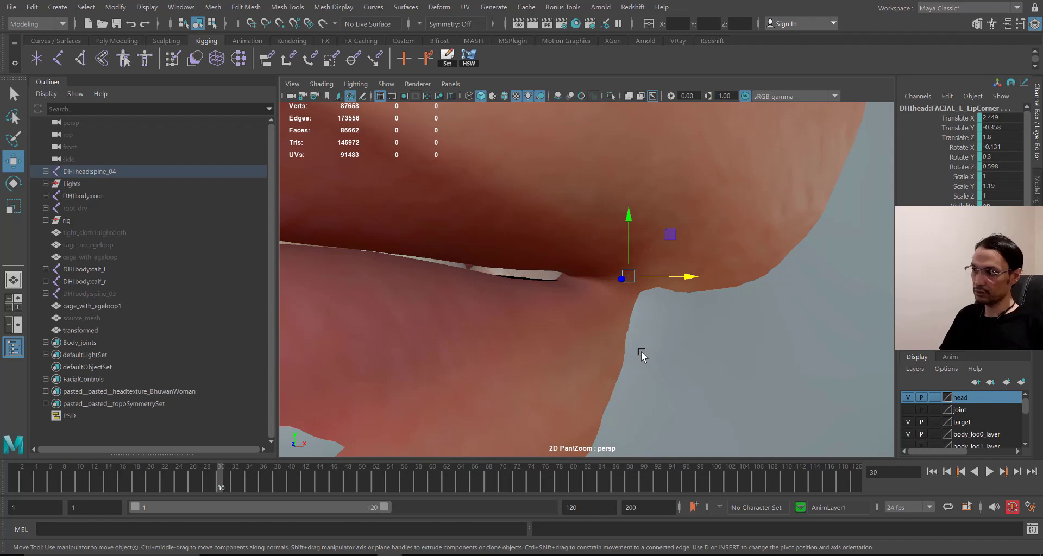
key("s")
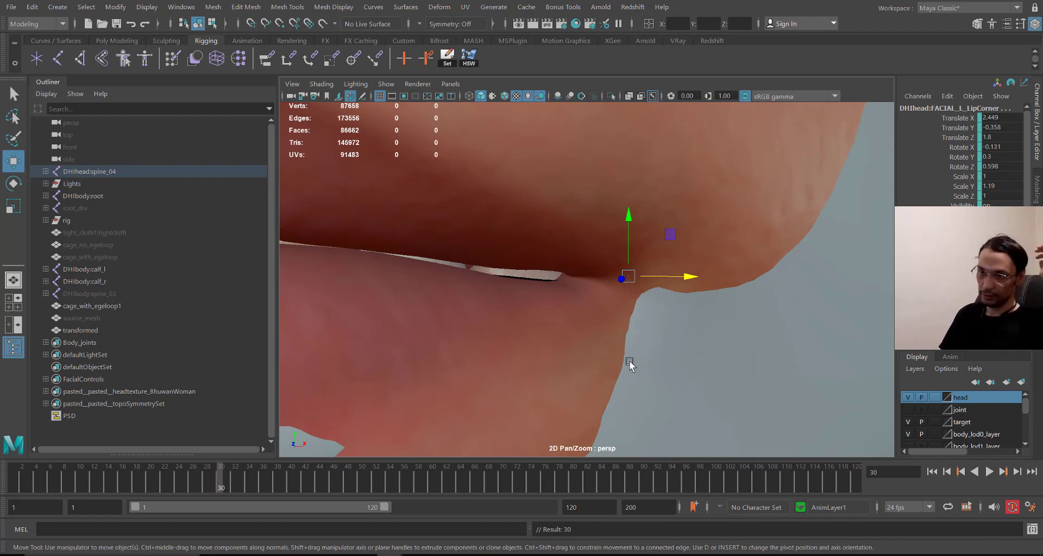
Step: Compare the left lip corner of the original head with the target mesh by switching the target and head layers' visibility
left_click_drag(481, 329, 522, 312, "alt")
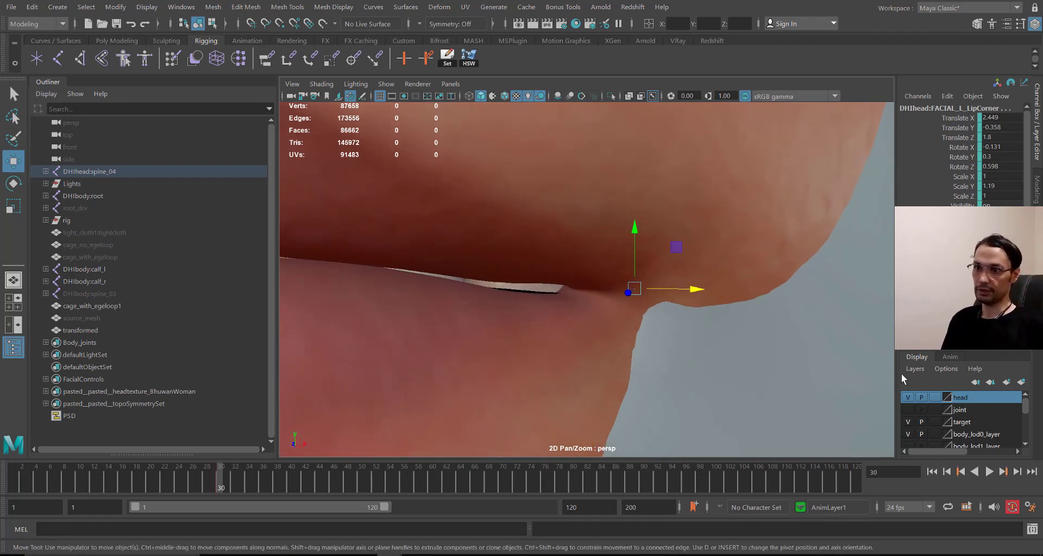
left_click(908, 422)
left_click(909, 422)
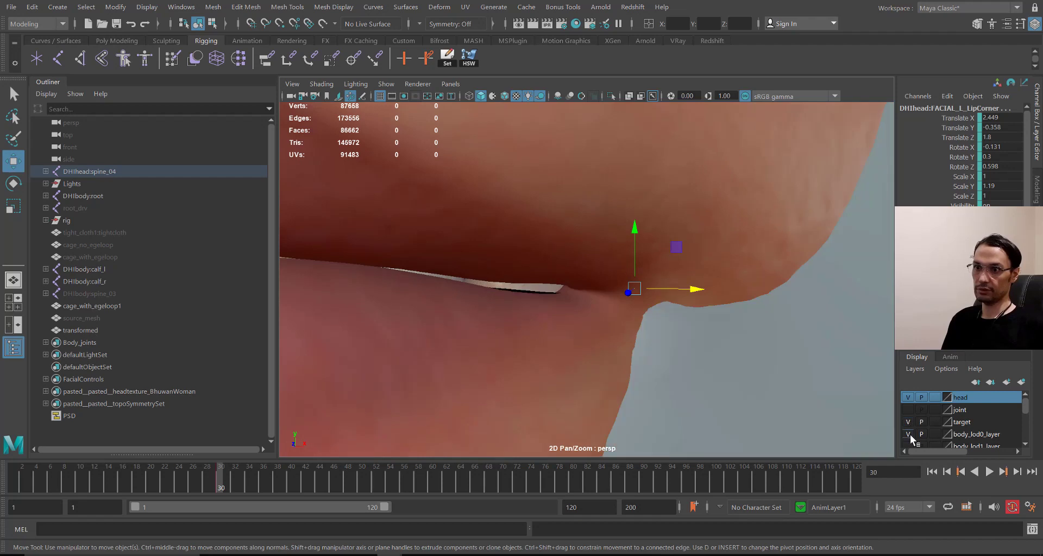
left_click(908, 399)
left_click(908, 399)
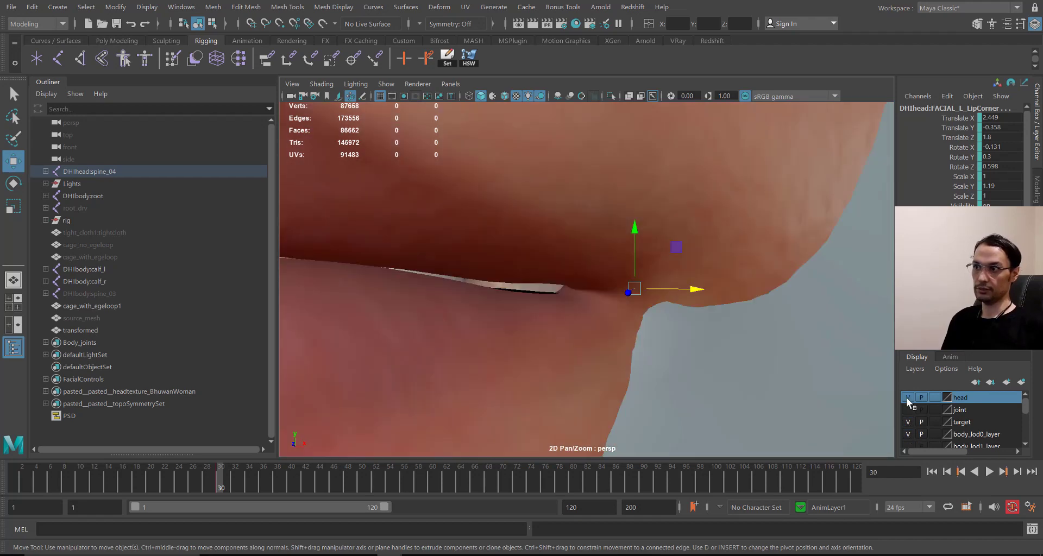
left_click(908, 399)
left_click(908, 399)
left_click(908, 398)
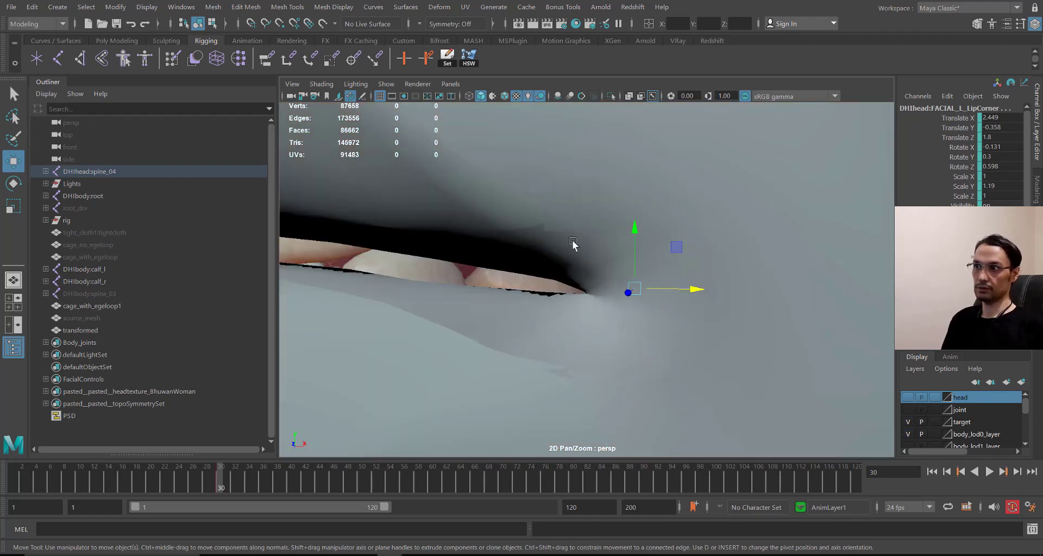
Step: Shift the left mouth-corner joints outward, with FACIAL_L_LipCorner at about Translate X 2.462, and show the head layer again
left_click_drag(691, 283, 700, 292)
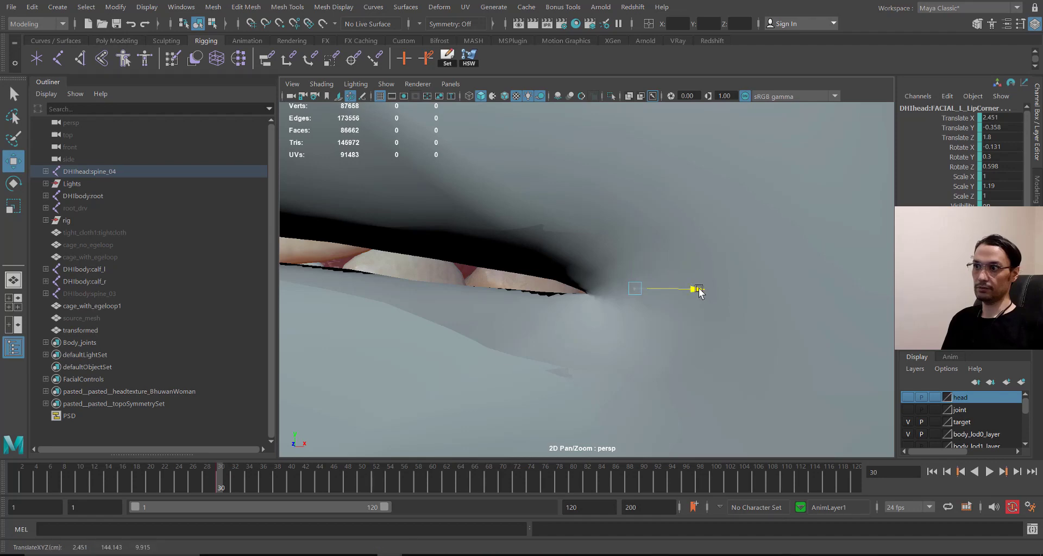
left_click(908, 411)
left_click(908, 411)
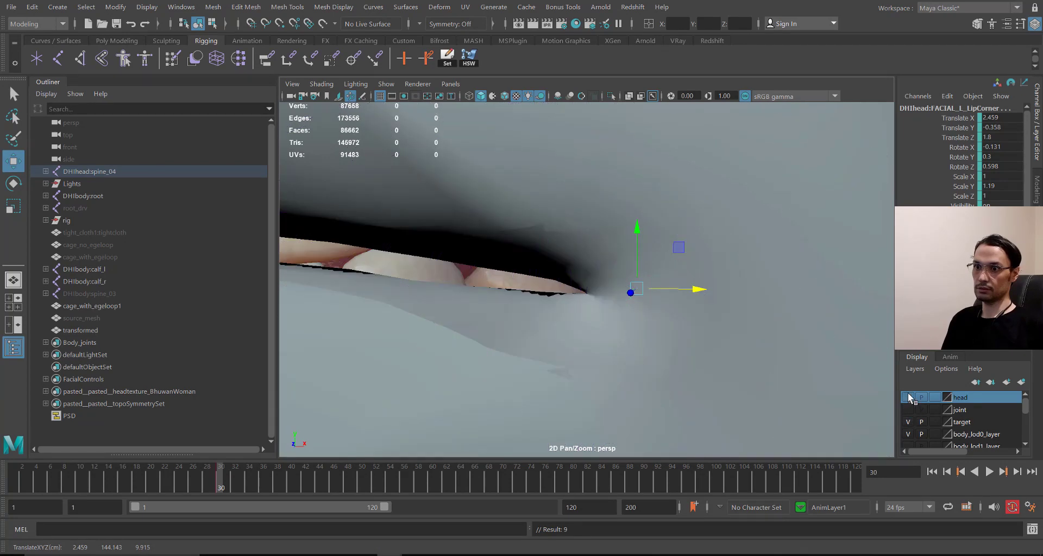
left_click(908, 397)
left_click(695, 290)
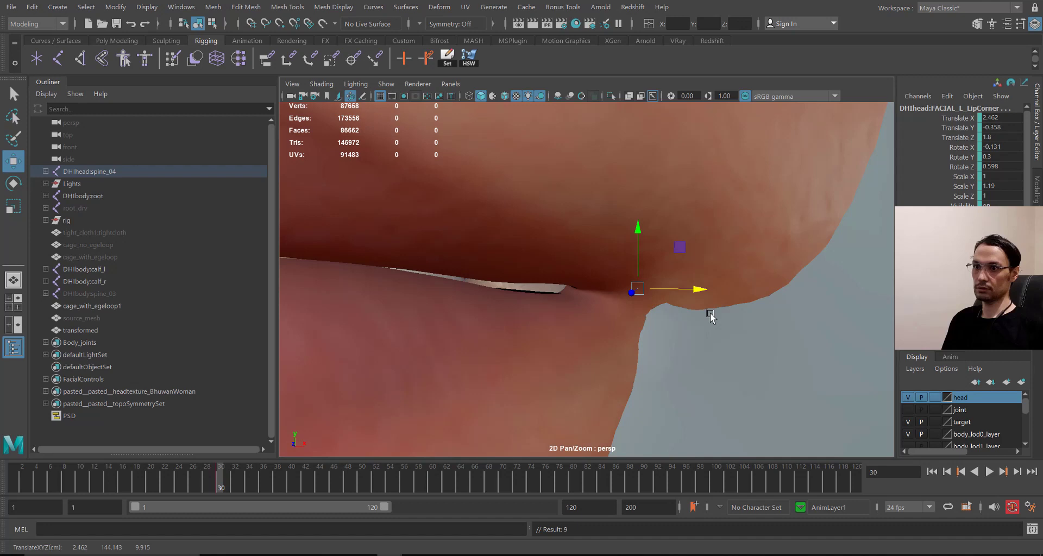
Step: Scale the left mouth-corner joints to about 1.006 in Y and lower FACIAL_L_LipCorner to about Translate Y -0.36
left_click(908, 397)
left_click(908, 397)
key("r")
left_click_drag(639, 233, 638, 239)
key("w")
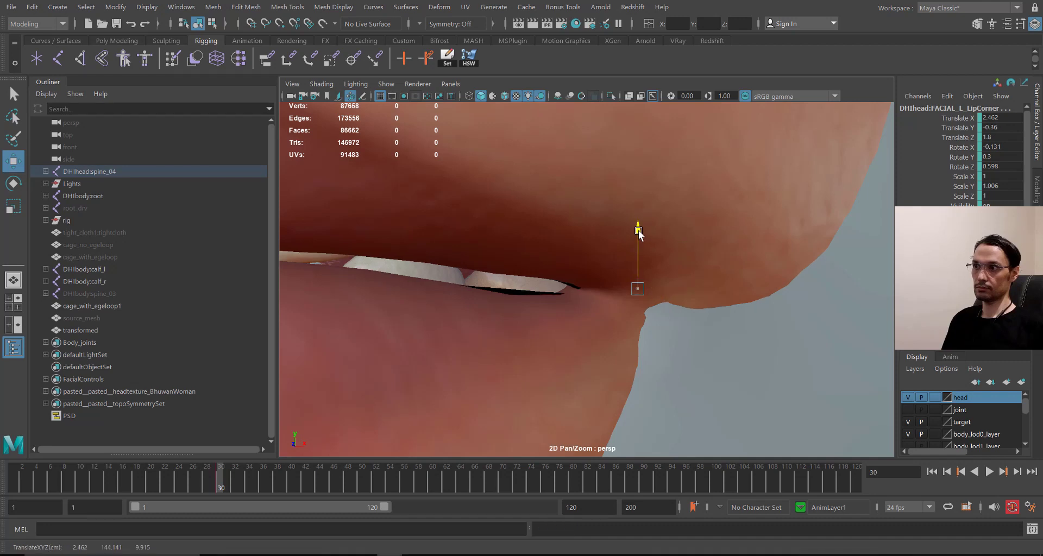
Step: Move the left mouth-corner joints outward and down to about Translate X 2.496, Y -0.375 for FACIAL_L_LipCorner, comparing the head with the target
left_click(908, 397)
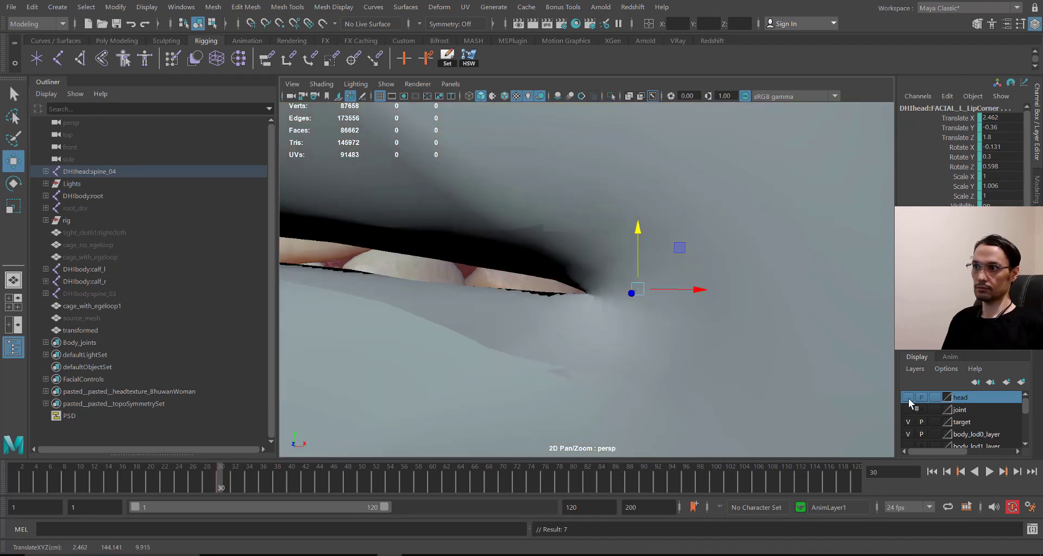
left_click(908, 398)
left_click_drag(639, 227, 640, 228)
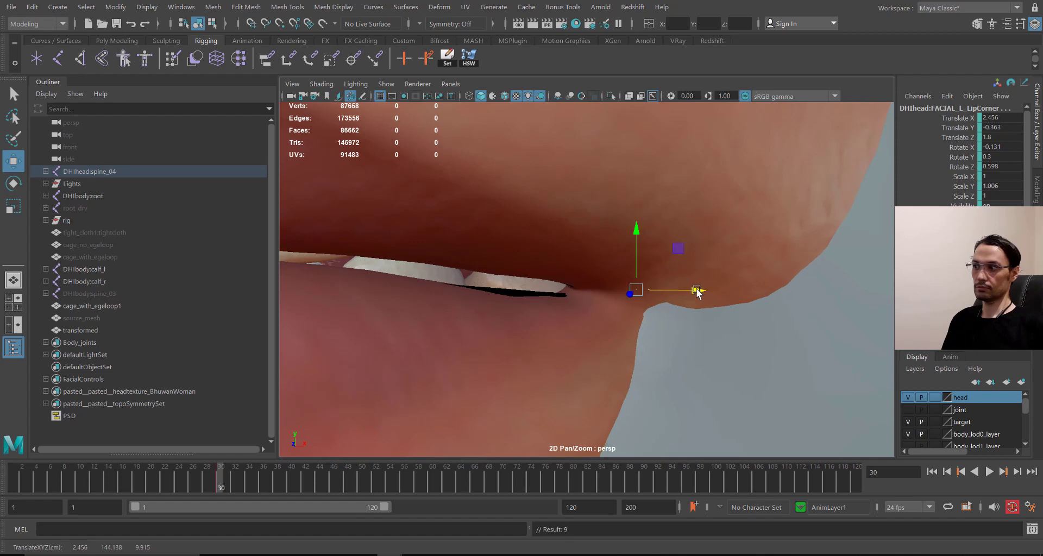
left_click(908, 398)
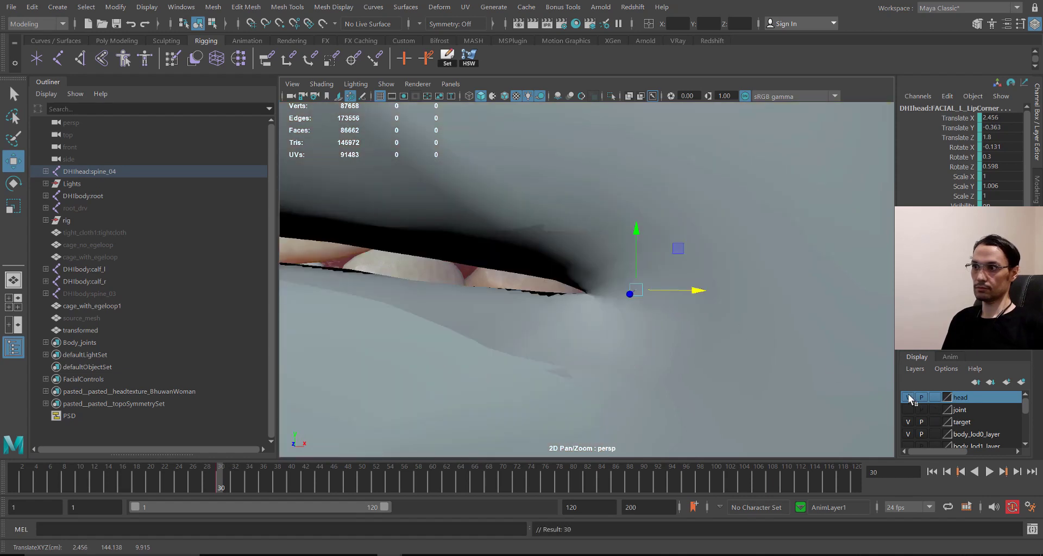
left_click(908, 398)
left_click_drag(698, 298, 704, 298)
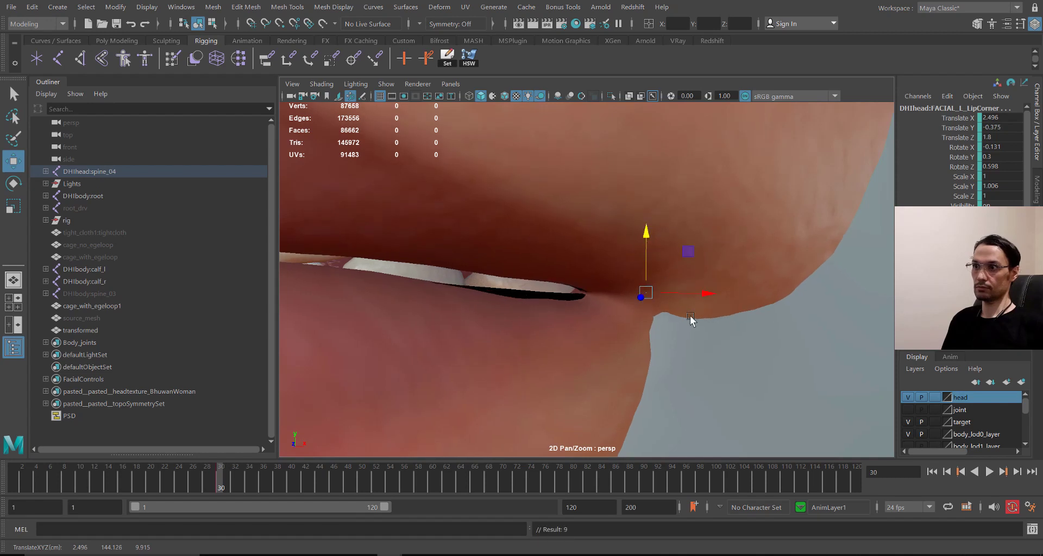
left_click(908, 397)
left_click(908, 398)
left_click_drag(603, 317, 585, 343, "alt")
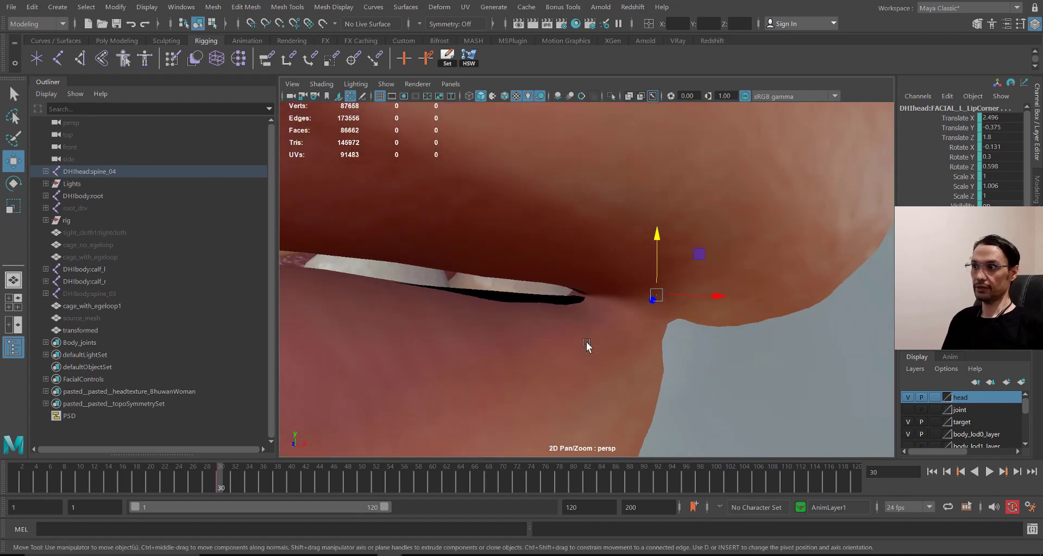
left_click(908, 398)
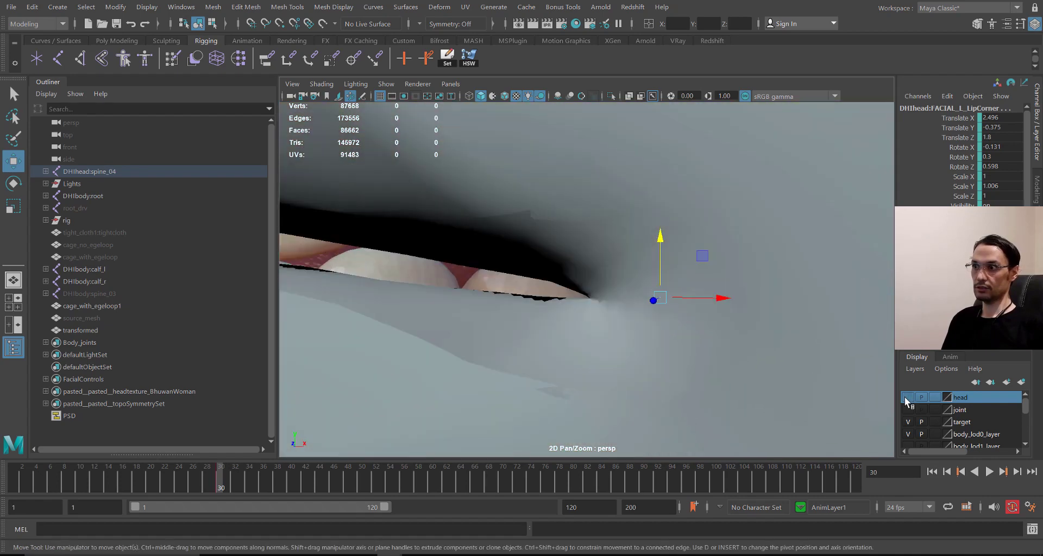
left_click(908, 398)
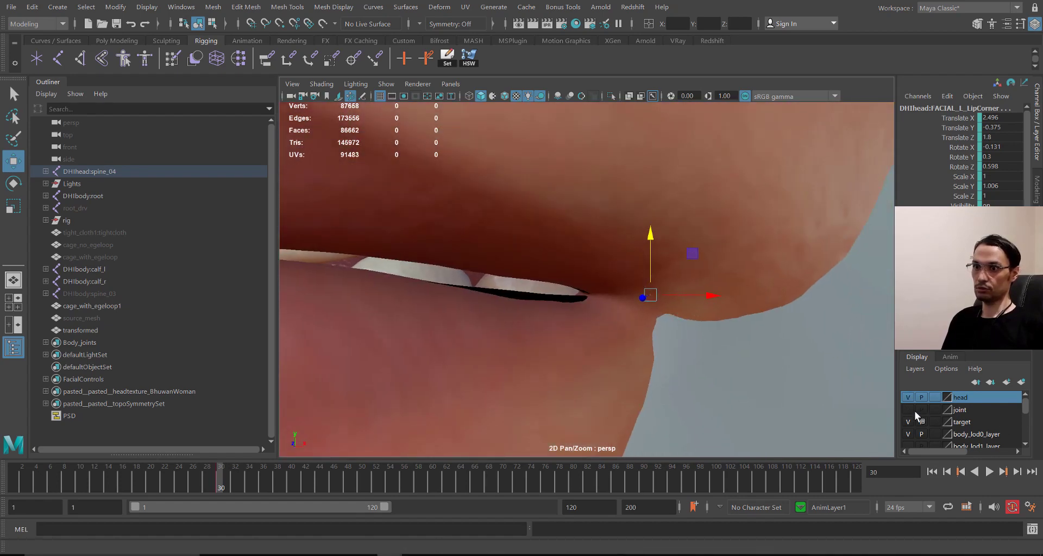
Step: Show the joint layer and raise the single joint FACIAL_L_LipLowerOuter to about Translate Y -0.541
left_click(906, 411)
left_click_drag(626, 360, 526, 381, "alt")
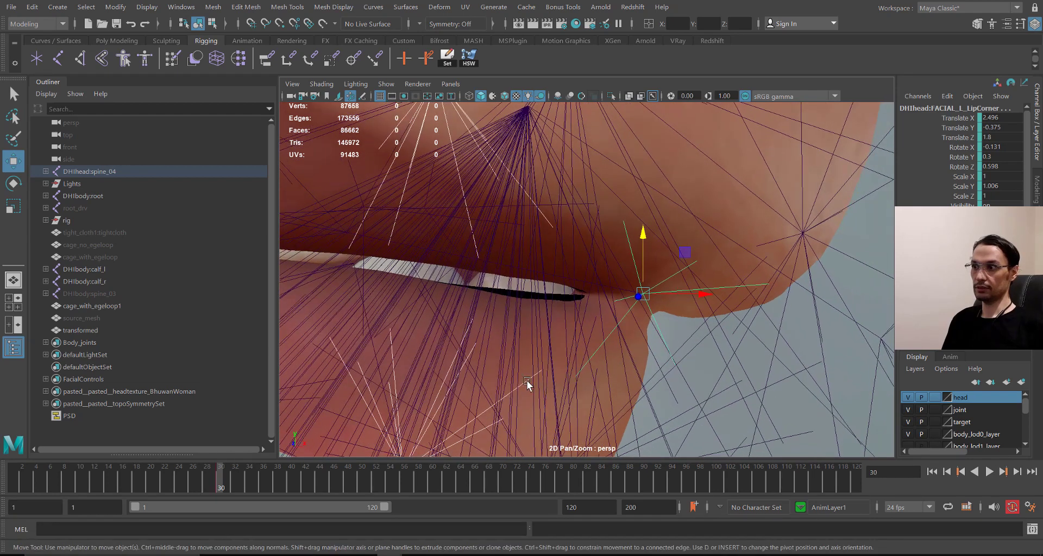
left_click(468, 343)
left_click_drag(402, 412, 400, 382)
left_click_drag(486, 380, 969, 384, "alt")
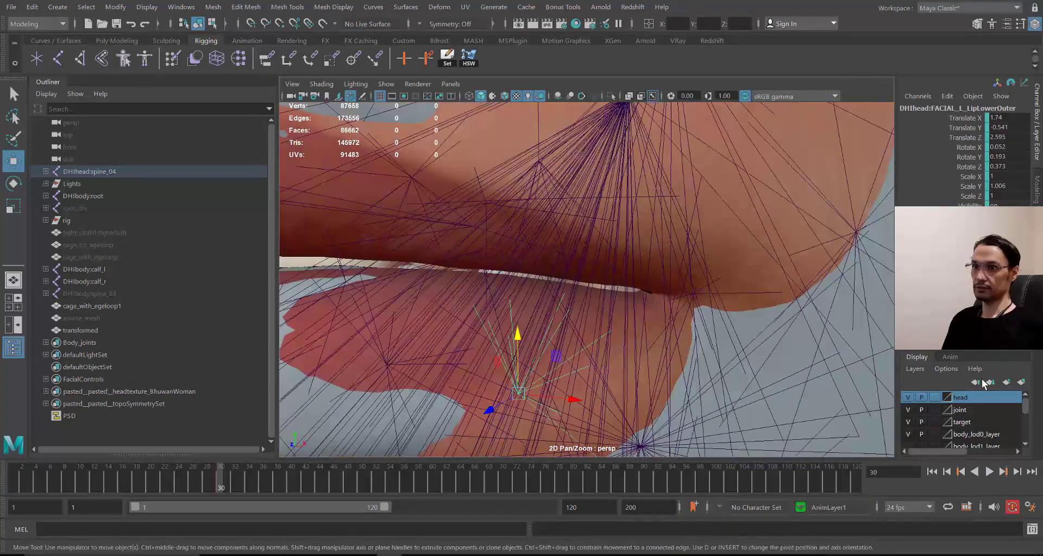
Step: Hide the joint layer and compare the left side of the lips on the head and target meshes by toggling their layers
left_click(909, 410)
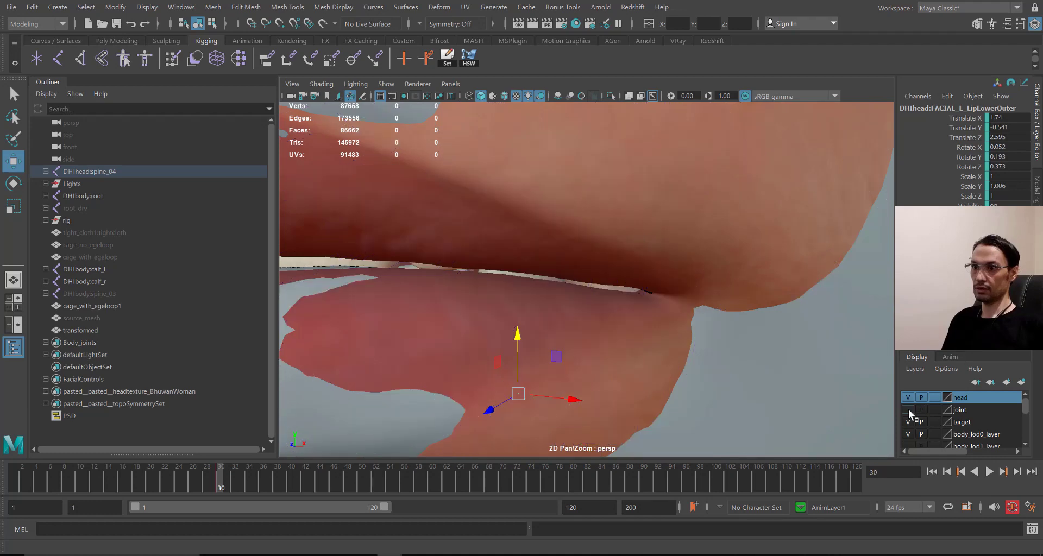
left_click(911, 421)
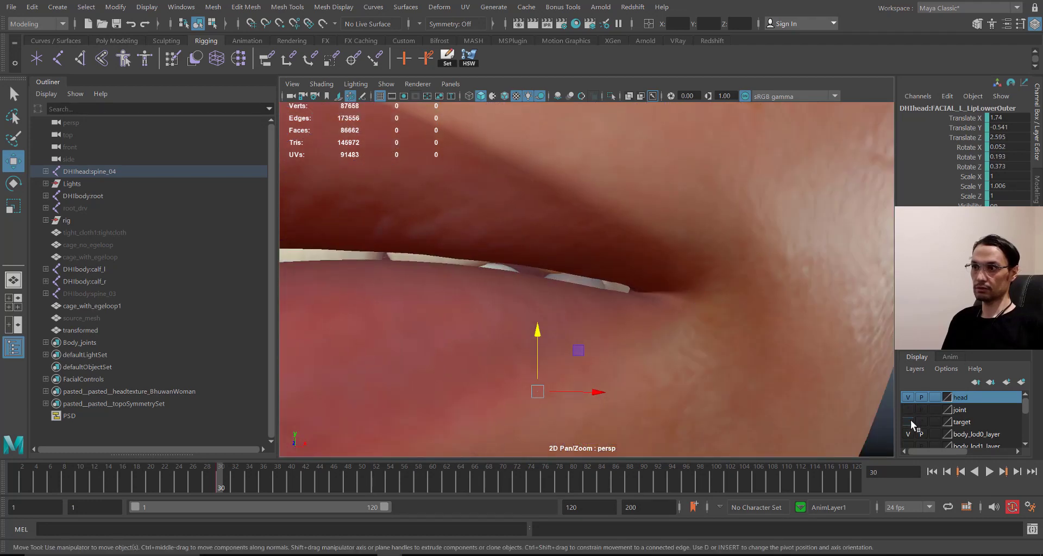
left_click(911, 421)
left_click(910, 421)
left_click(907, 398)
left_click(908, 398)
left_click(909, 423)
left_click(908, 398)
left_click(907, 399)
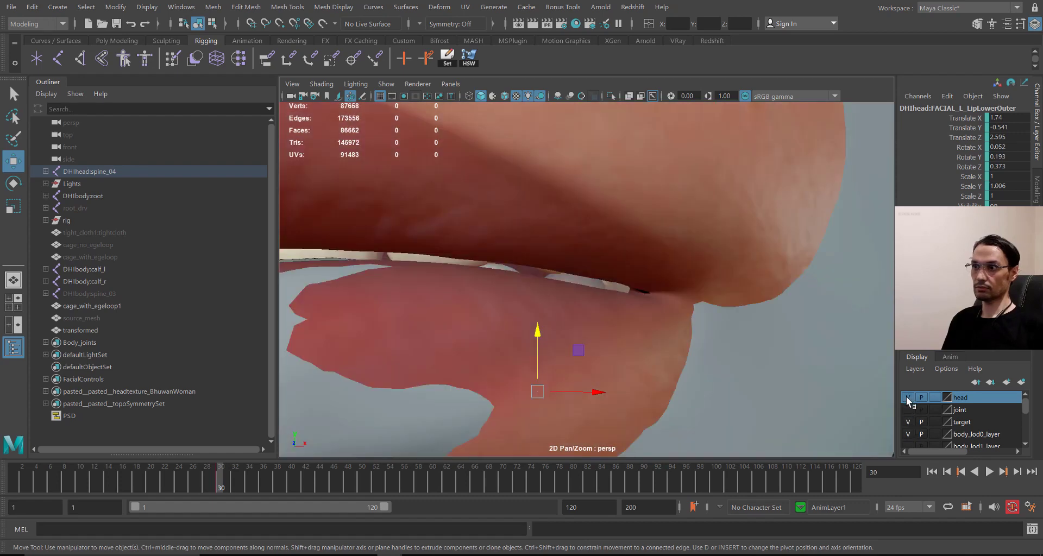
left_click(908, 399)
left_click(908, 399)
Step: Show the joint layer and select FACIAL_R_LipCorner, the right outer lower-lip joint and FACIAL_R_LipUpperOuter together
scroll(477, 301, "down", 5)
left_click_drag(477, 301, 612, 317, "alt")
middle_click_drag(612, 316, 764, 309, "alt")
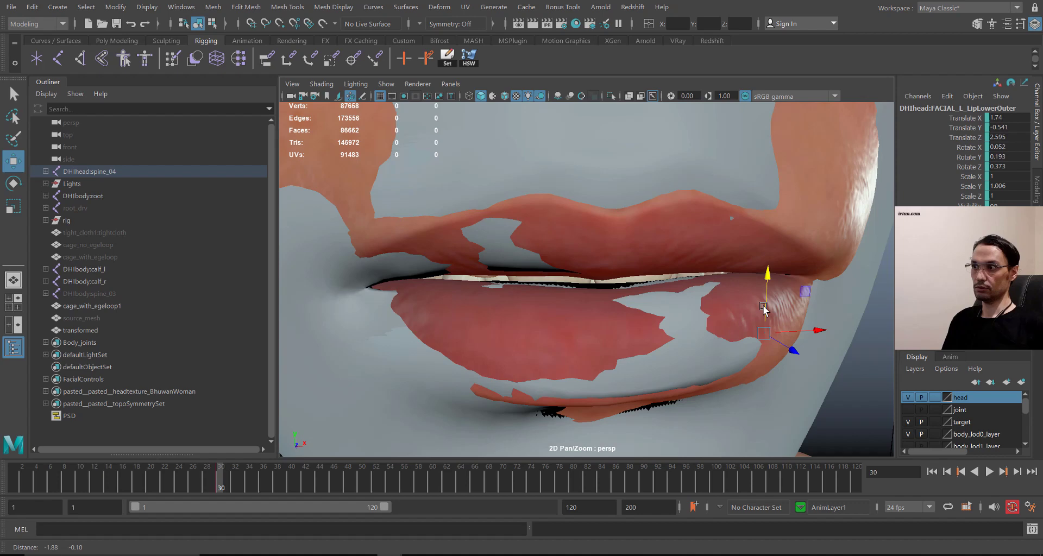
left_click_drag(764, 308, 595, 302, "alt")
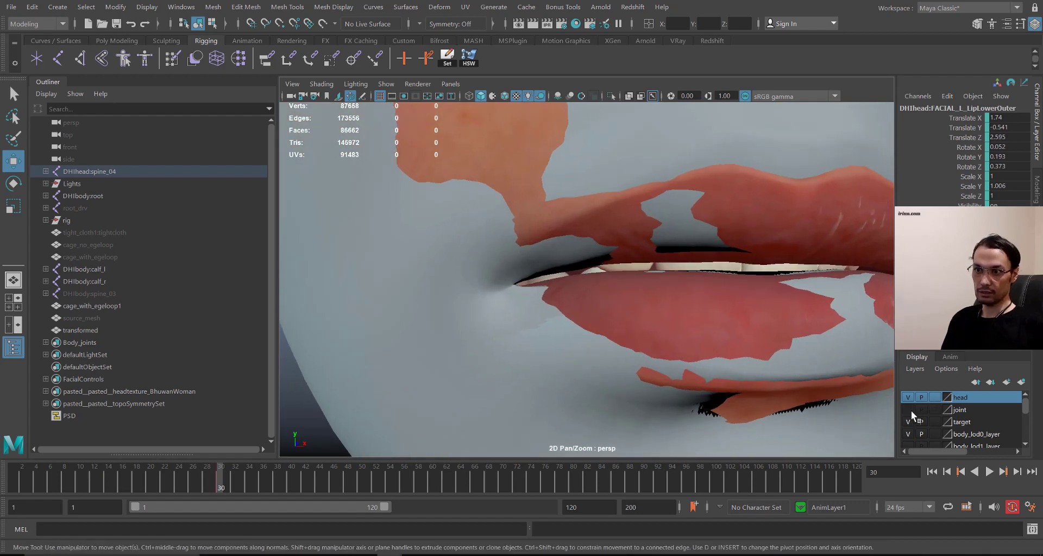
left_click(912, 411)
right_click_drag(385, 229, 447, 283, "alt")
left_click(448, 283)
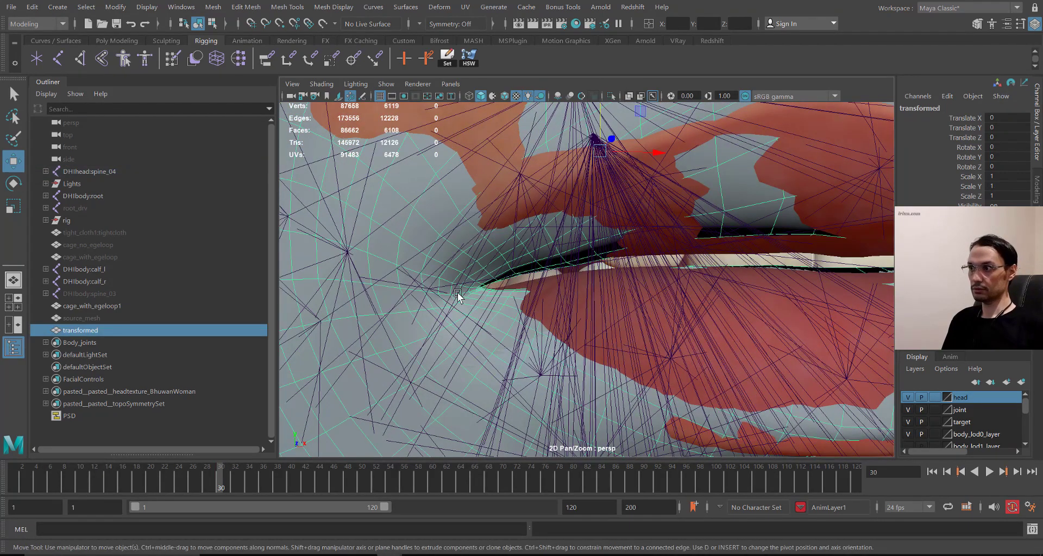
left_click(444, 286)
key("q")
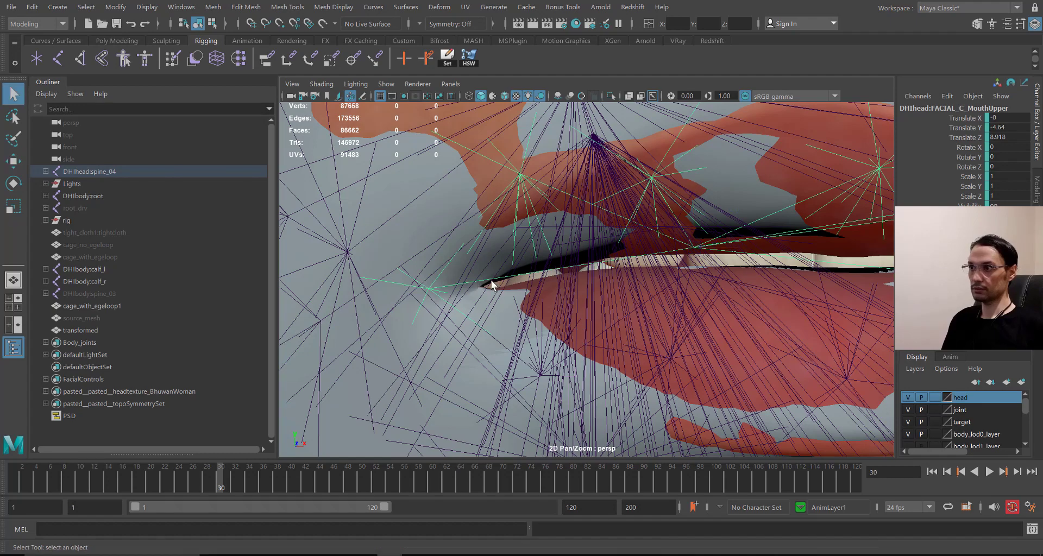
right_click_drag(558, 337, 502, 315, "alt")
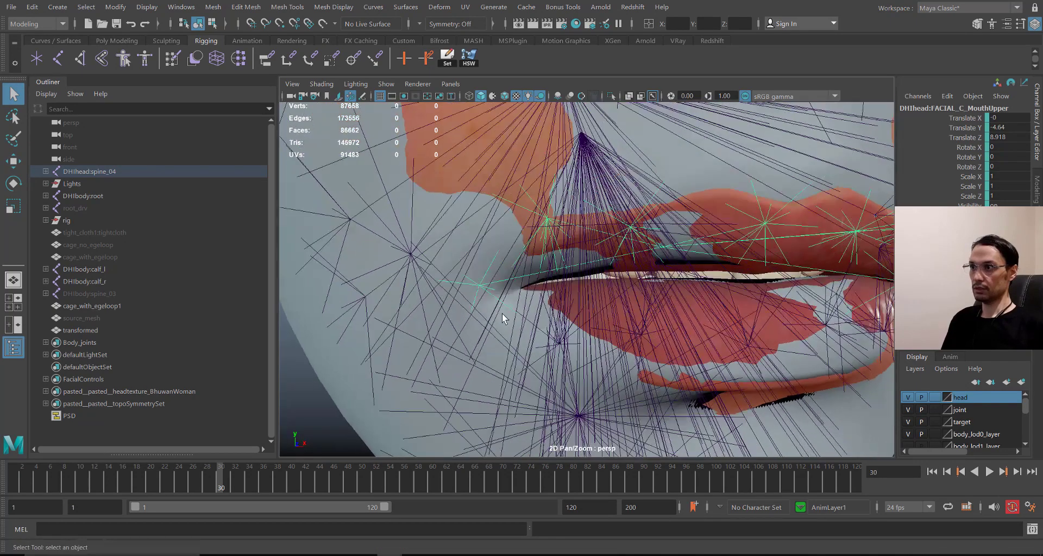
left_click(482, 292)
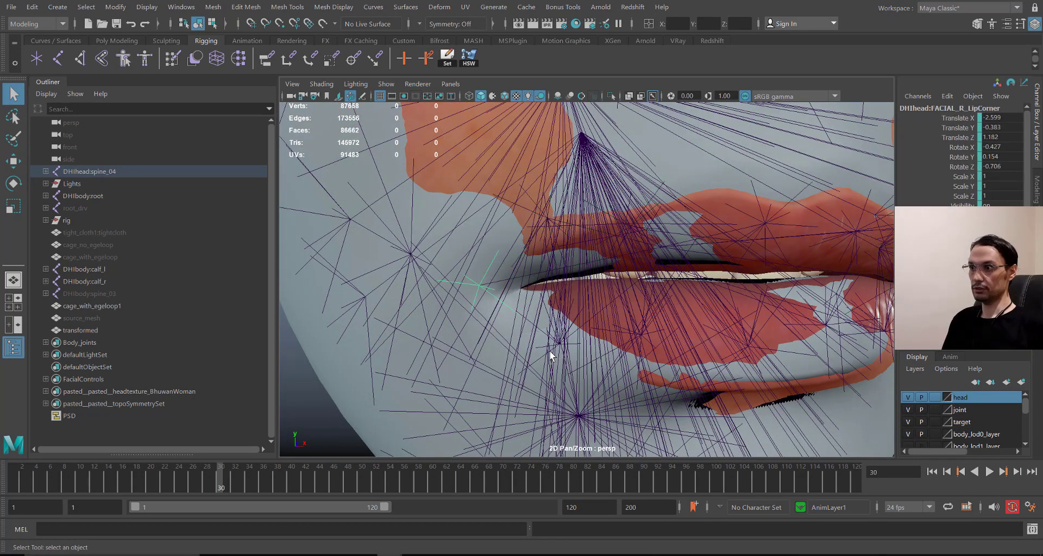
left_click(558, 342, "shift")
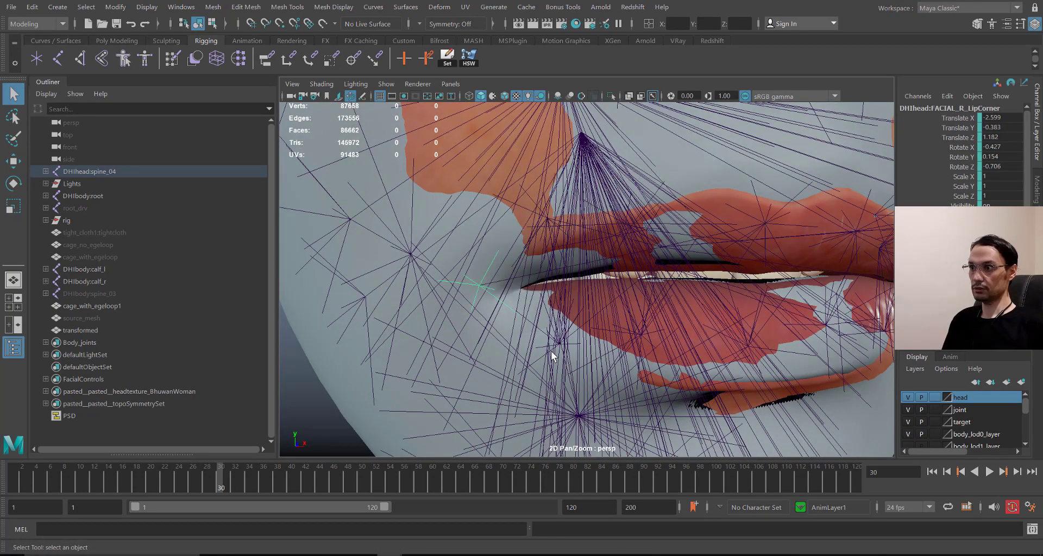
left_click(539, 227, "shift")
Step: Move the selected right mouth-corner joints inward and forward, placing FACIAL_R_LipUpperOuter at about Translate X -1.878, Y 0.385 and Z 2.58
right_click_drag(501, 205, 546, 277, "alt")
key("w")
left_click_drag(572, 246, 610, 261, "alt")
left_click_drag(617, 191, 588, 192)
left_click_drag(576, 217, 493, 230, "alt")
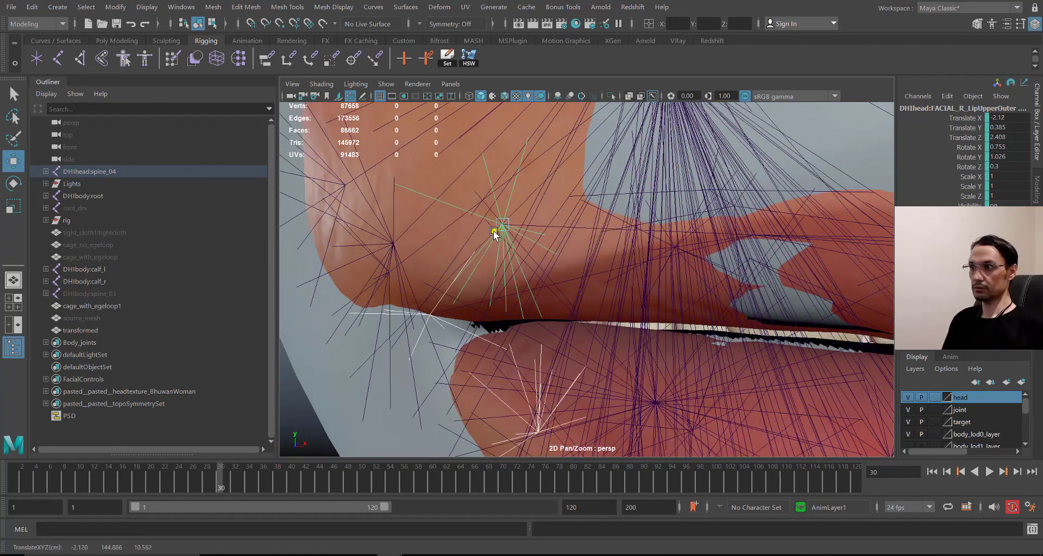
left_click_drag(555, 225, 577, 226)
left_click_drag(560, 226, 538, 161, "alt")
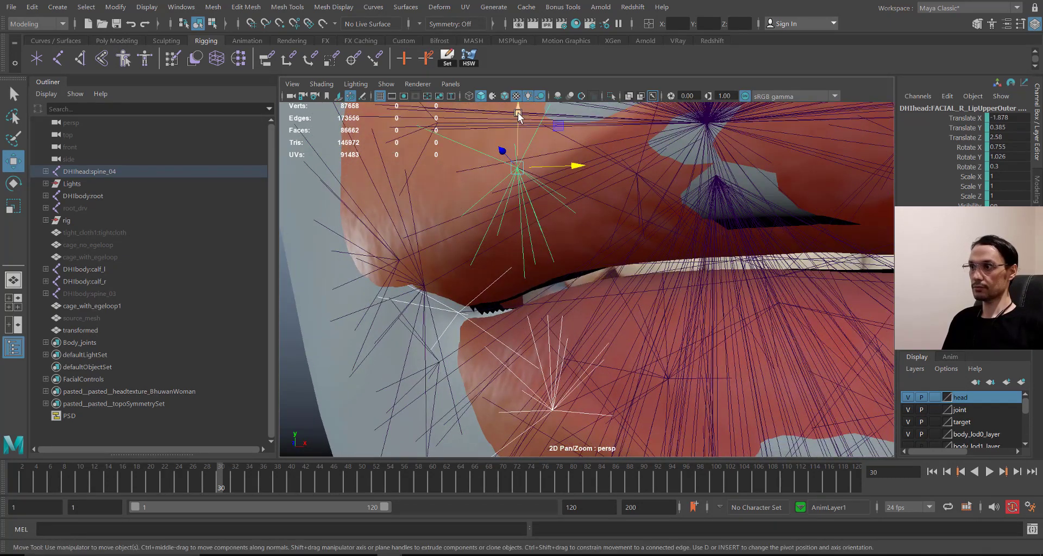
Step: Move the right mouth-corner joints up and inward to about Translate X -1.828, Y 0.429 for FACIAL_R_LipUpperOuter, and display textures without scene lighting
left_click_drag(519, 116, 520, 108)
left_click_drag(577, 161, 584, 158)
key("5")
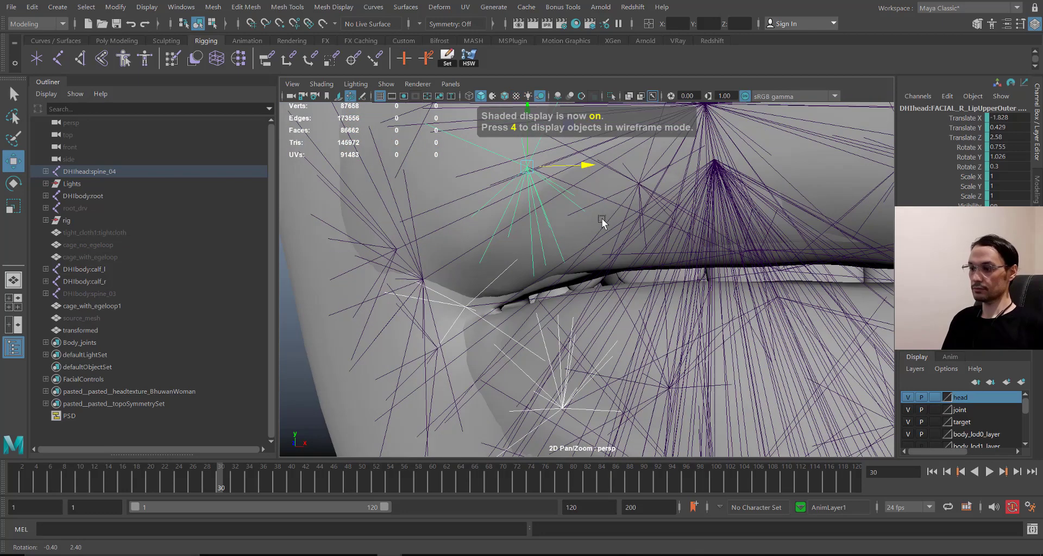
key("6")
left_click_drag(590, 240, 593, 234, "alt")
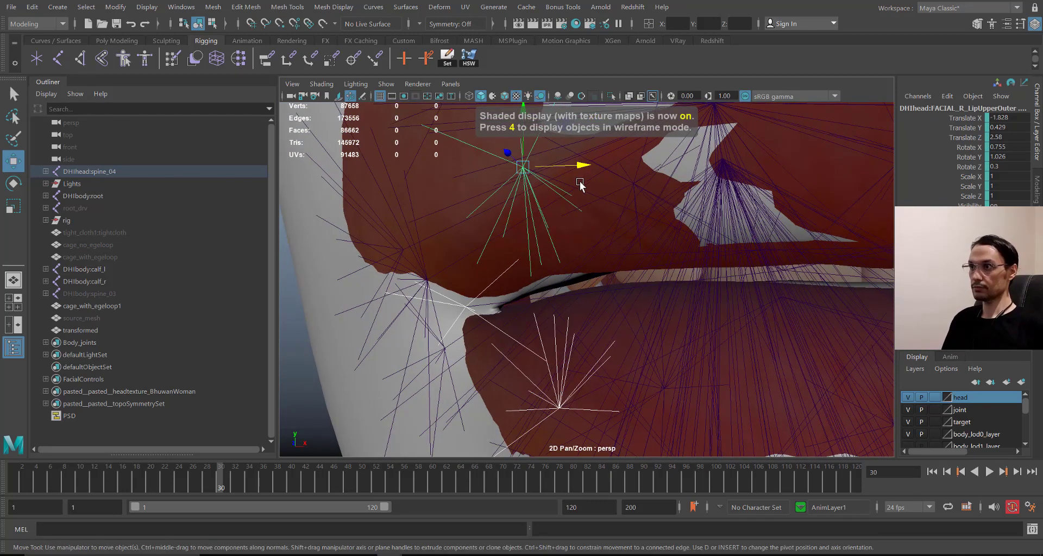
Step: Shift the right mouth-corner joints inward and forward, with FACIAL_R_LipUpperOuter at about Translate X -1.734, Y 0.423 and Z 2.671
left_click_drag(581, 166, 517, 145)
left_click_drag(548, 175, 591, 194, "alt")
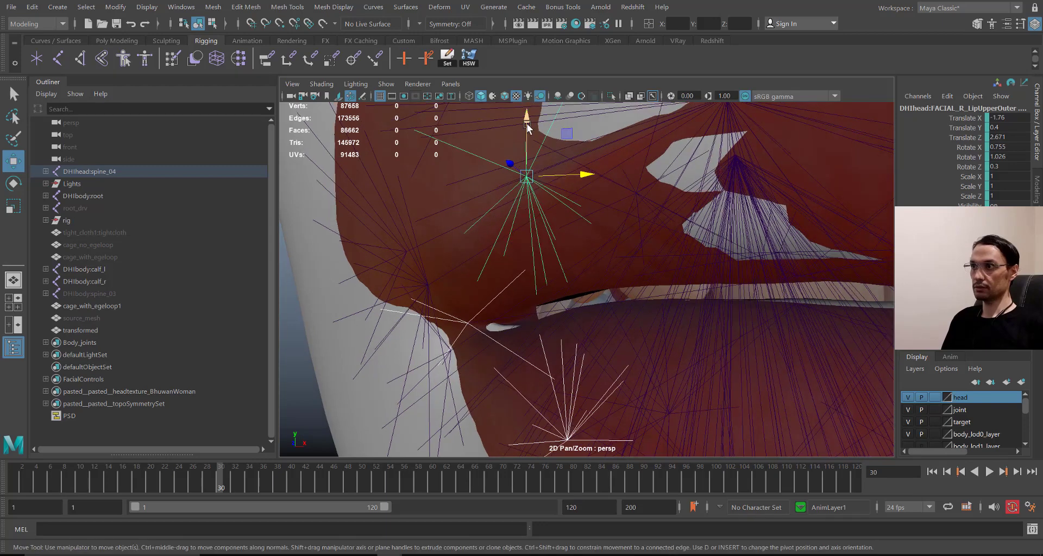
left_click_drag(527, 122, 528, 118)
mouse_move(586, 173)
left_mouse_down()
mouse_move(553, 198)
mouse_move(568, 182)
left_mouse_up()
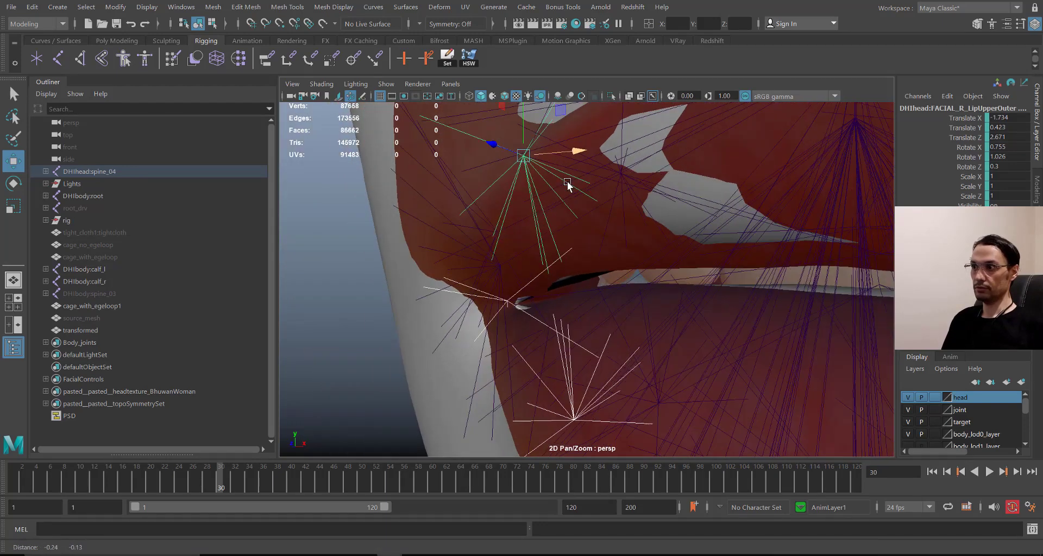
Step: Fine-tune the right mouth-corner joints, placing FACIAL_R_LipUpperOuter at about Translate X -1.718 and Z 2.698
left_click_drag(493, 142, 494, 142)
left_click_drag(494, 145, 509, 155, "alt")
left_click_drag(593, 154, 597, 155)
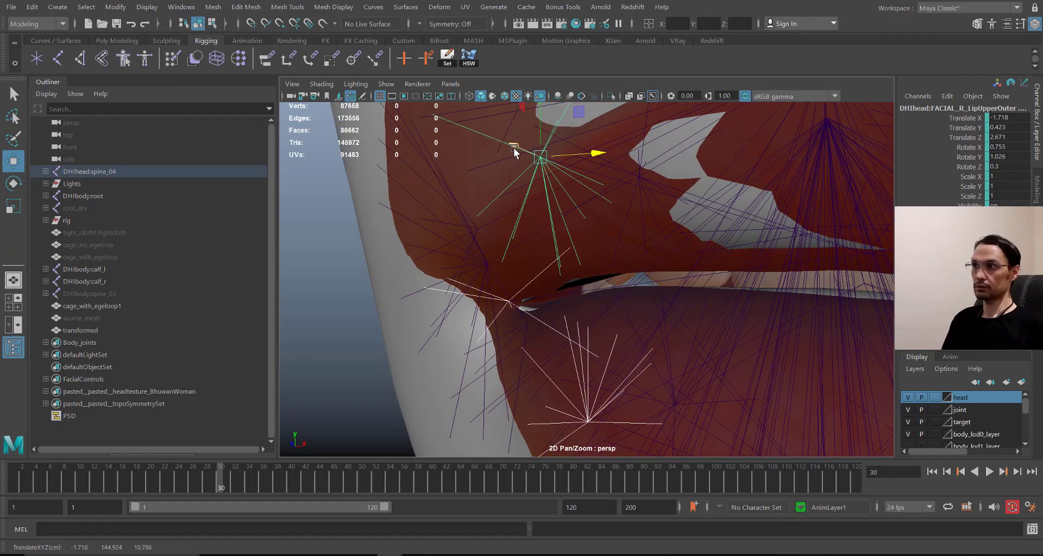
left_click_drag(515, 145, 511, 144)
Step: Try scaling the right mouth-corner joints in Y, and undo that scaling
key("r")
left_click_drag(538, 112, 539, 108)
key("ctrl+z")
left_click_drag(569, 207, 586, 219, "alt")
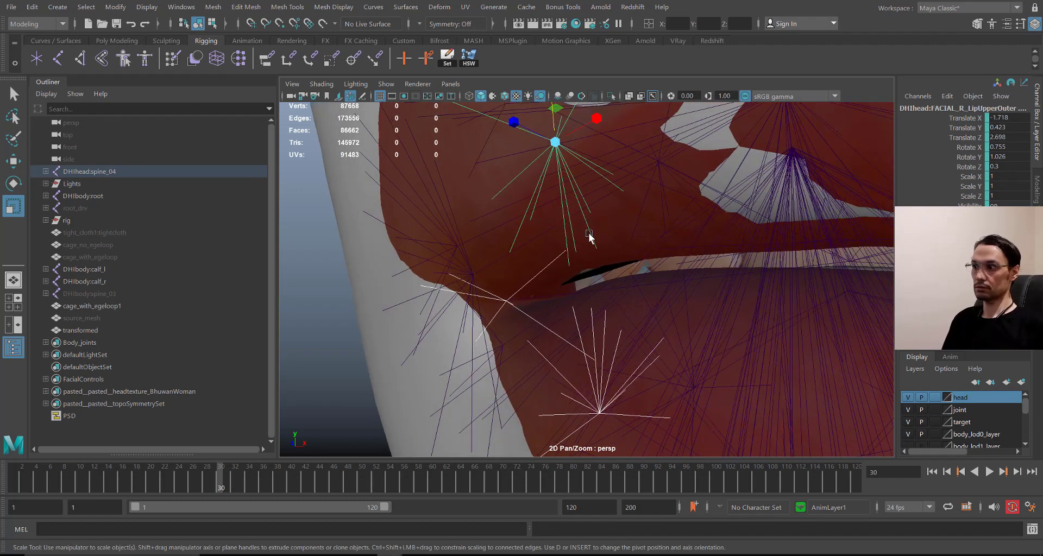
Step: Compare the right mouth corner of the head with the target mesh by toggling the head layer's visibility
scroll(552, 284, "up", 2)
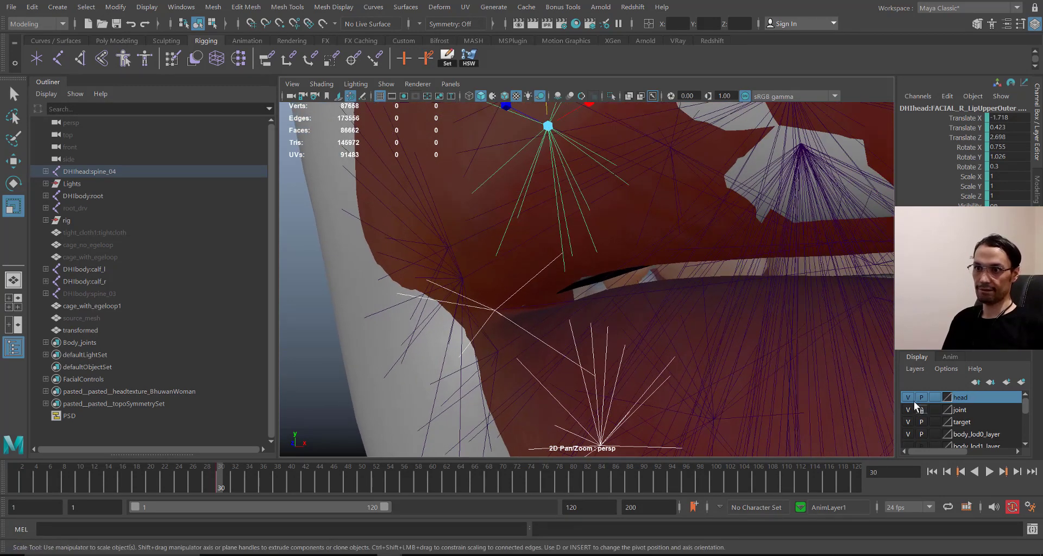
scroll(472, 301, "up", 4)
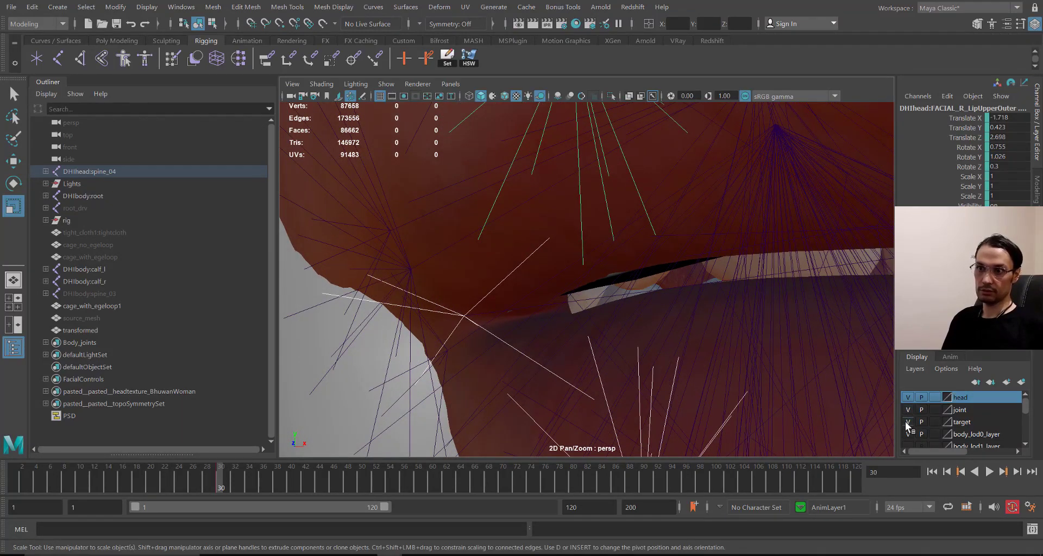
left_click(907, 398)
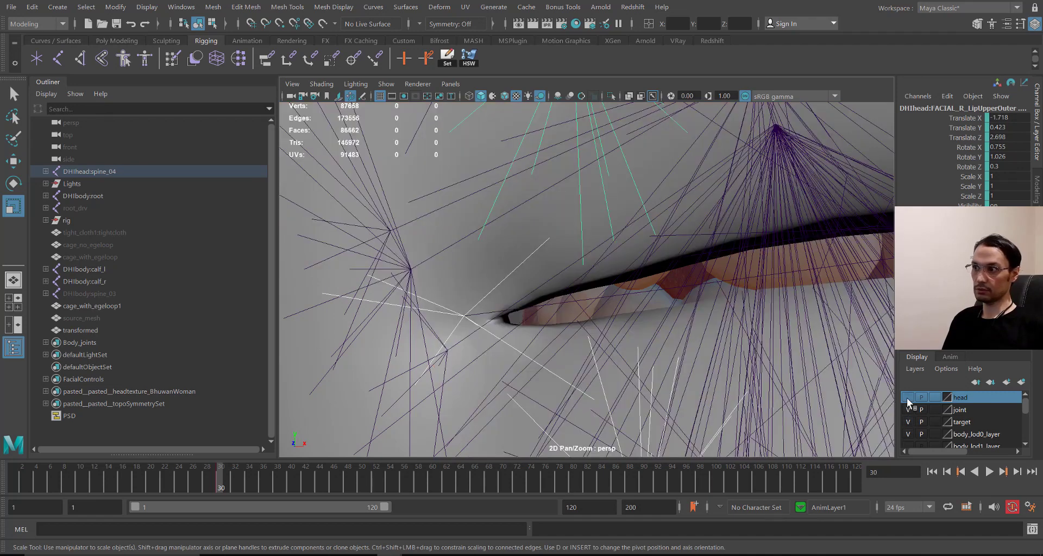
left_click(908, 398)
left_click(908, 397)
left_click(908, 397)
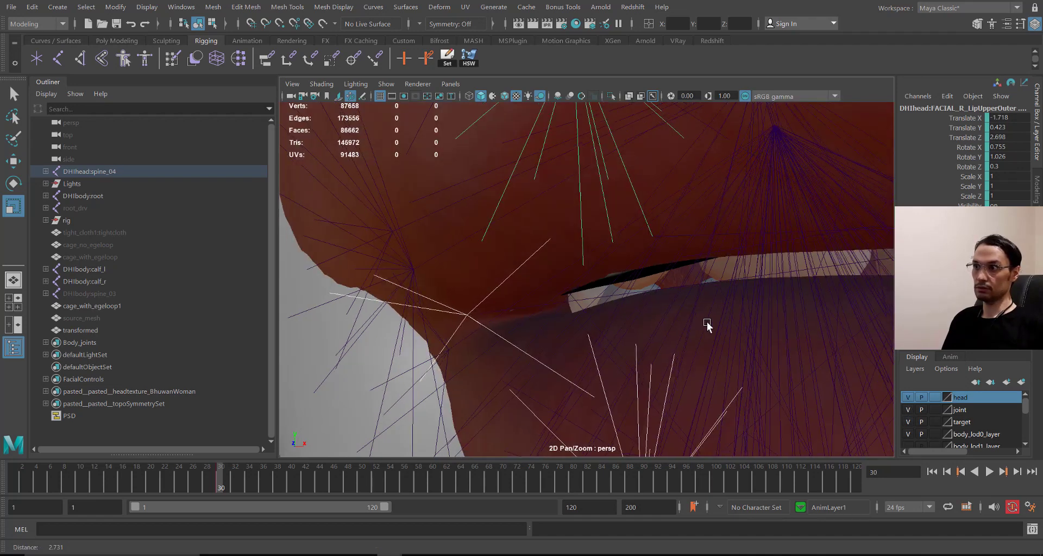
Step: Move the right mouth-corner joints outward and slightly down, with FACIAL_R_LipUpperOuter at about Translate X -1.801, Y 0.409, and compare against the target
scroll(636, 300, "down", 3)
key("w")
mouse_move(677, 168)
left_mouse_down()
mouse_move(654, 168)
mouse_move(664, 169)
left_mouse_up()
left_click_drag(649, 188, 655, 160, "alt")
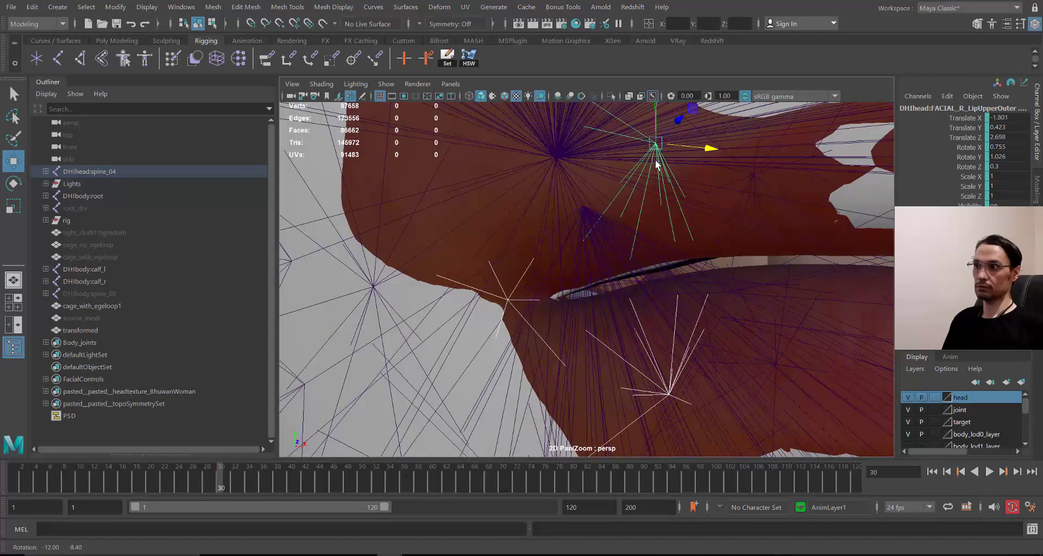
mouse_move(652, 106)
left_mouse_down()
mouse_move(657, 117)
mouse_move(646, 103)
left_mouse_up()
key("r")
key("ctrl+z")
right_click_drag(720, 312, 729, 332, "alt")
key("w")
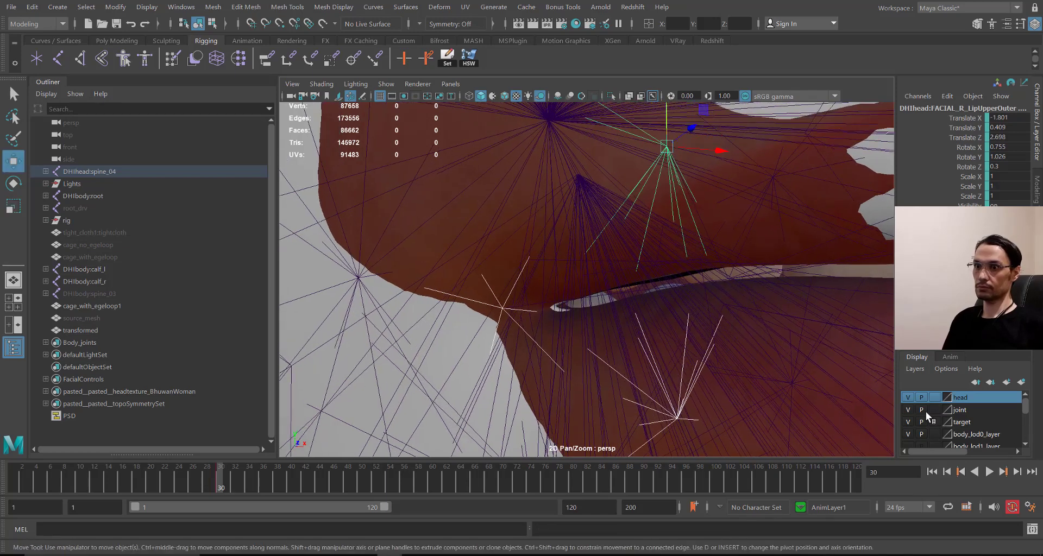
left_click(907, 398)
left_click(907, 398)
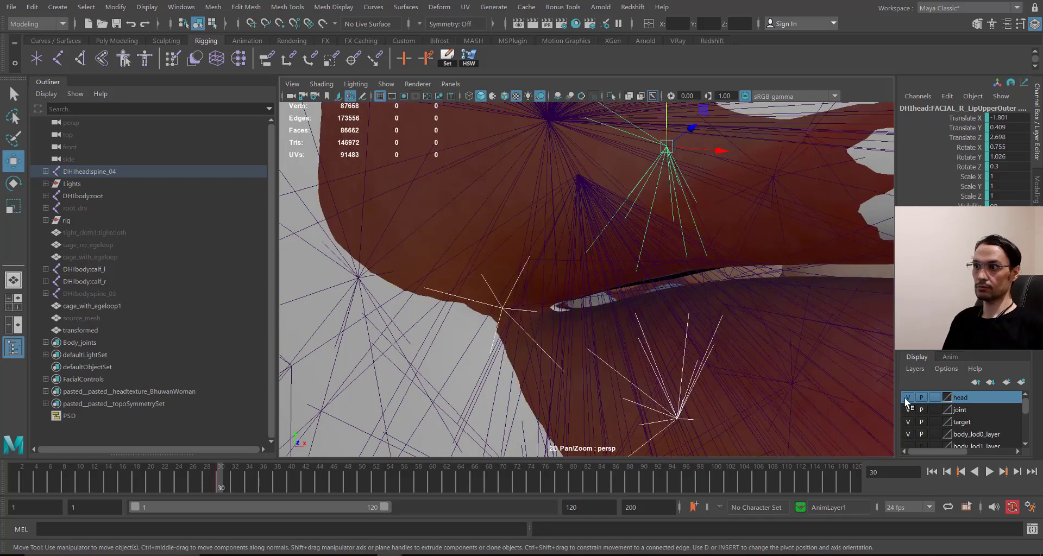
left_click(907, 399)
left_click(907, 398)
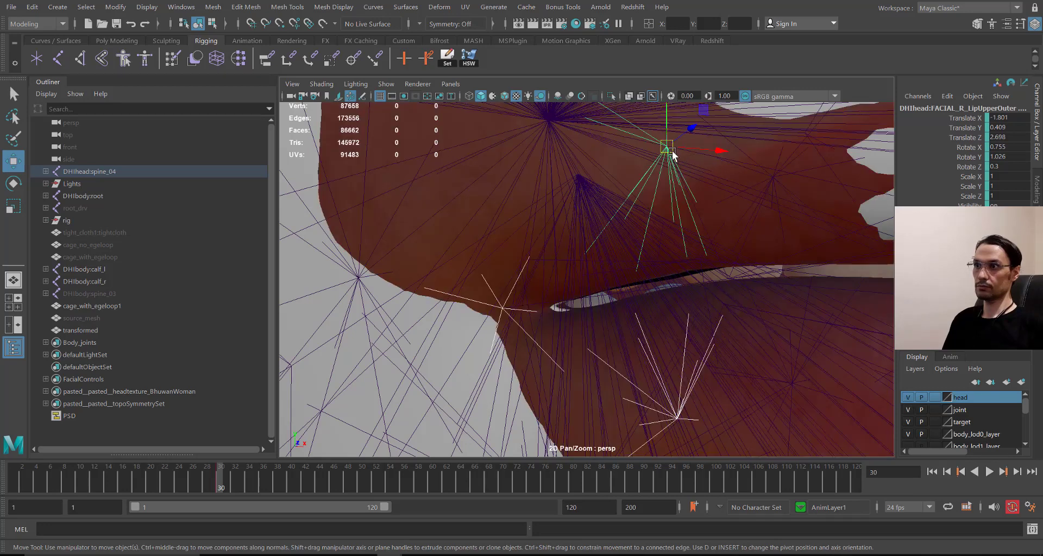
Step: Shift the right mouth-corner joints inward and slightly up, with FACIAL_R_LipUpperOuter at about Translate X -1.766, Y 0.417, and recheck against the target
left_click_drag(701, 151, 705, 152)
left_click_drag(679, 119, 674, 116)
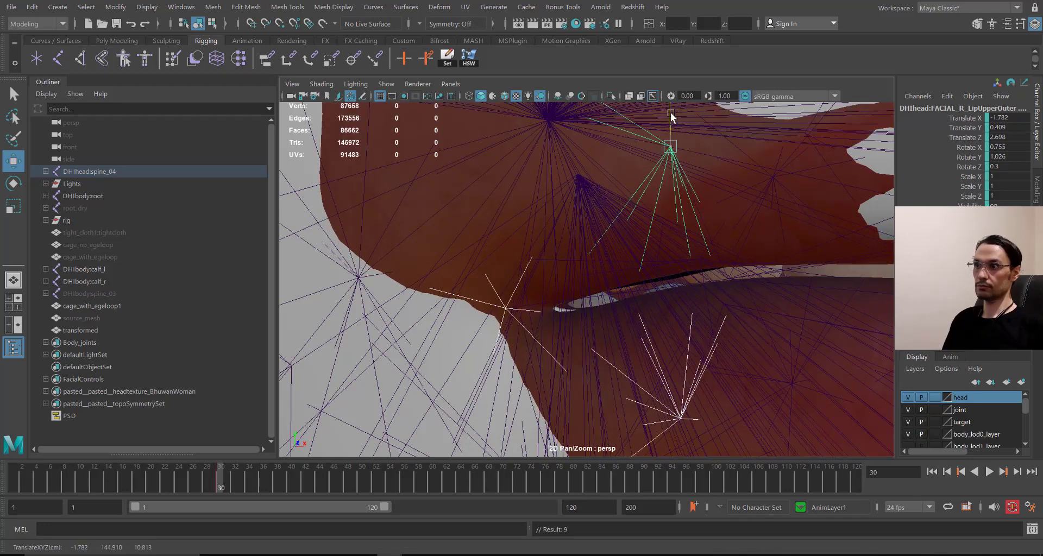
left_click_drag(707, 151, 718, 151)
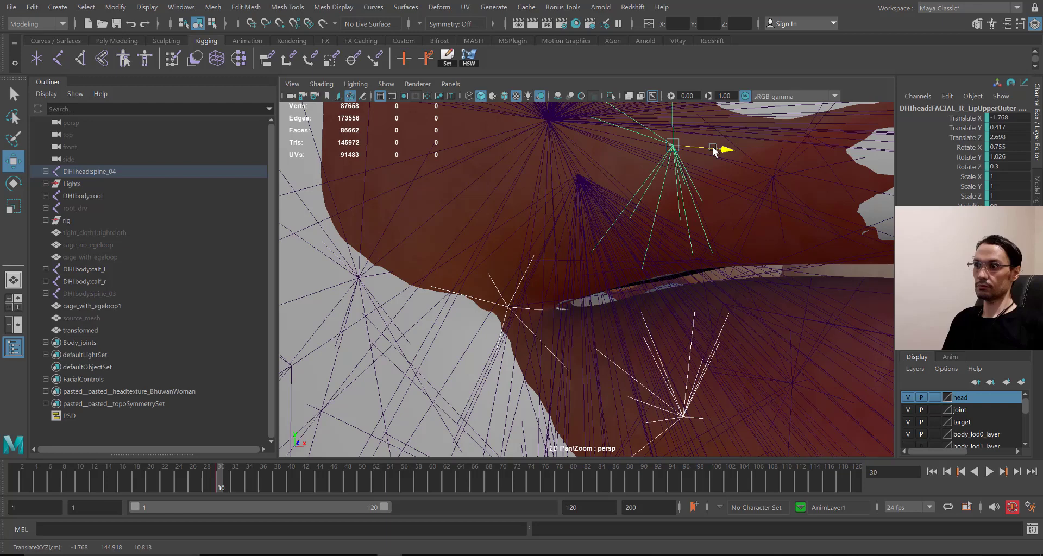
left_click(909, 397)
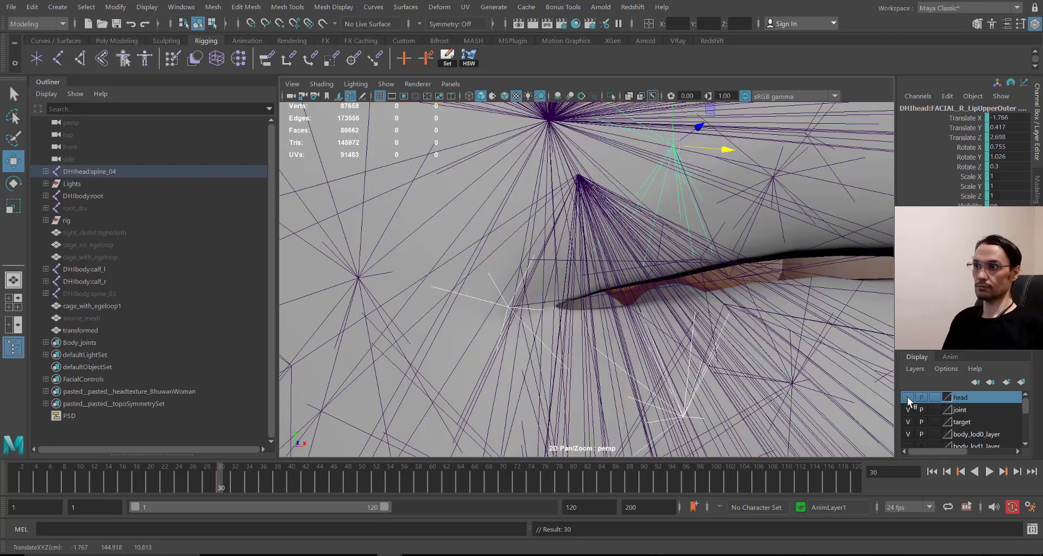
left_click(909, 397)
left_click(908, 397)
left_click(908, 399)
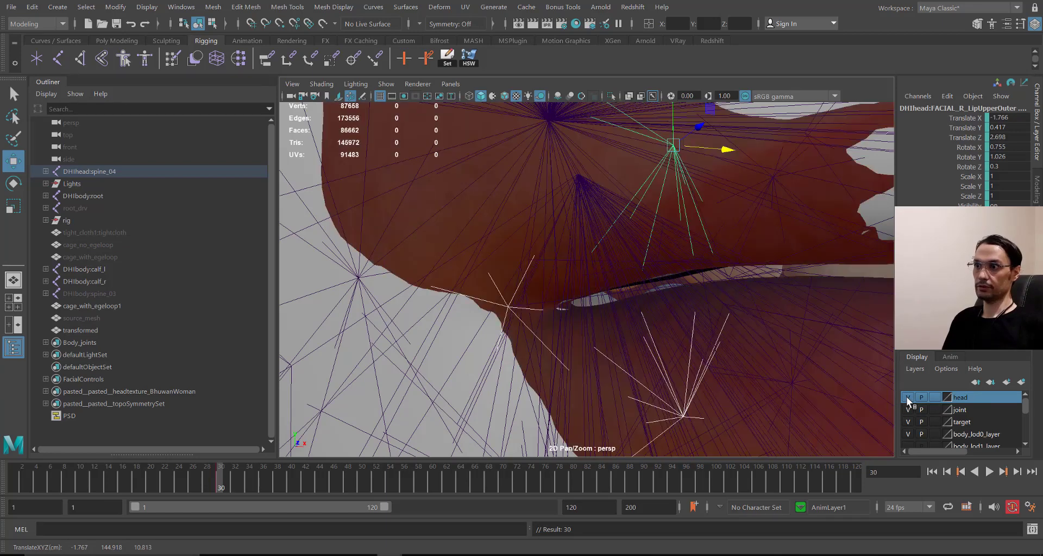
Step: Lower only the FACIAL_R_LipUpperOuter joint to about Translate Y 0.37 and compare the head with the target mesh
left_click_drag(782, 399, 735, 326, "alt")
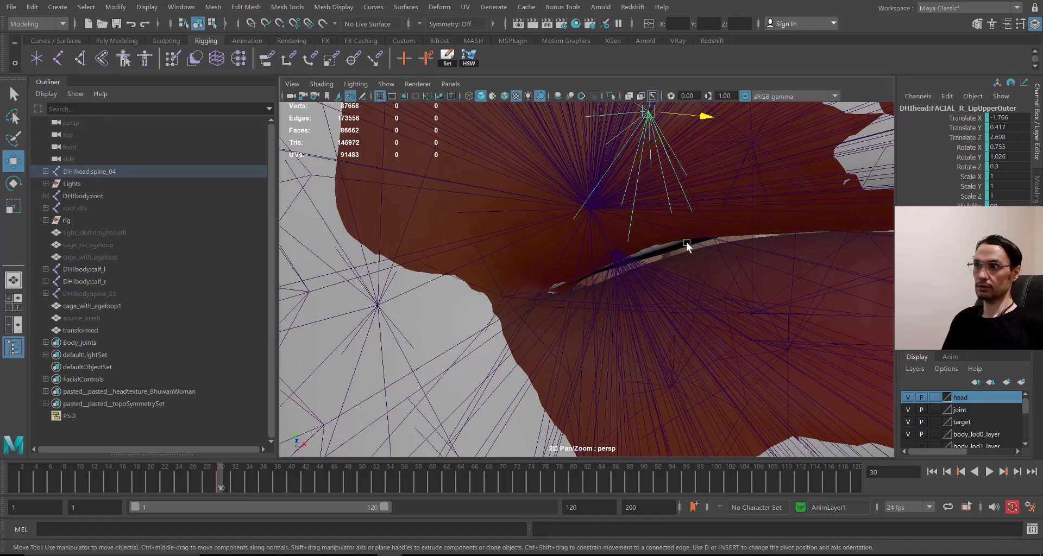
left_click_drag(689, 242, 659, 141, "alt")
left_click_drag(637, 110, 618, 162)
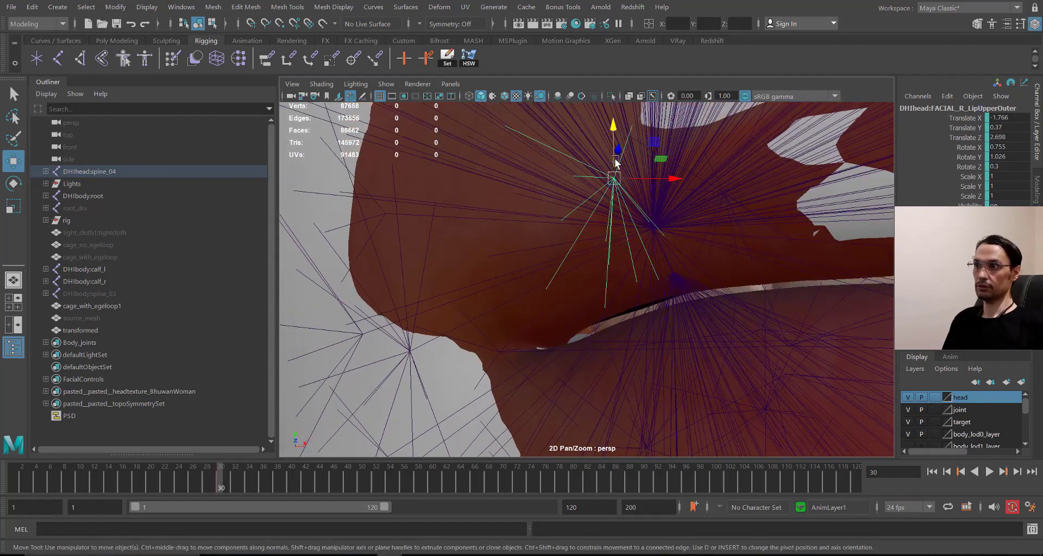
left_click_drag(611, 128, 612, 132)
left_click_drag(653, 335, 709, 353, "alt")
left_click(909, 399)
left_click(908, 399)
Step: Try moving the FACIAL_R_LipLower and FACIAL_R_LipLowerOuter joints, and undo each move
left_click(656, 370)
left_click(718, 357)
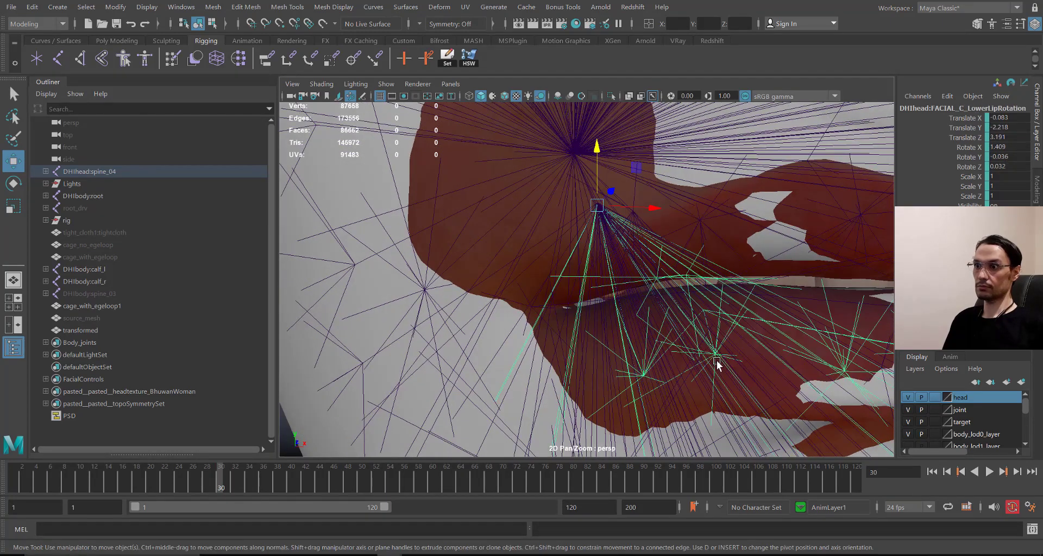
left_click(716, 356)
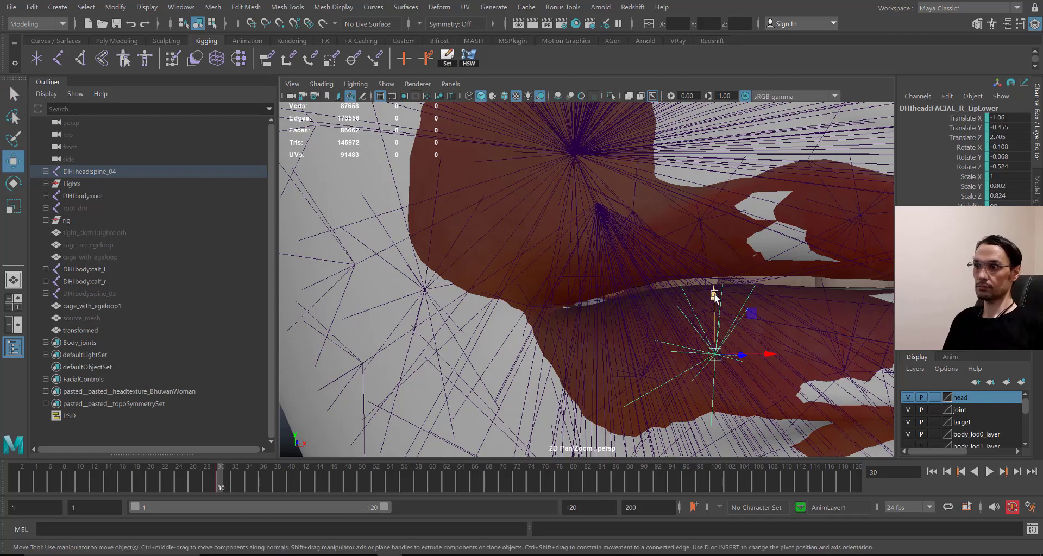
left_click_drag(715, 298, 680, 351)
key("ctrl+z")
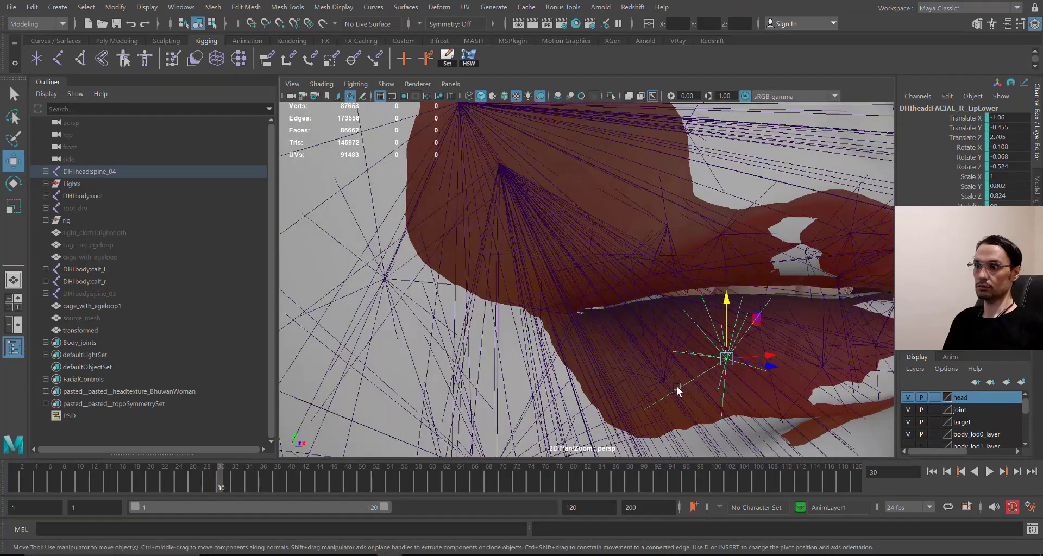
left_click(676, 385)
key("ctrl+z")
left_click(670, 371)
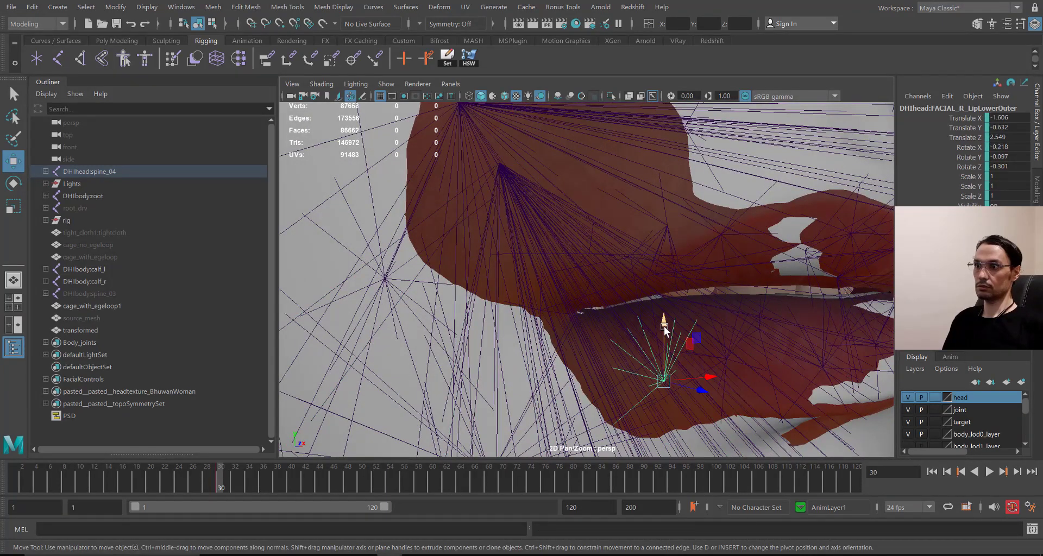
left_click_drag(664, 326, 695, 346)
key("ctrl+z")
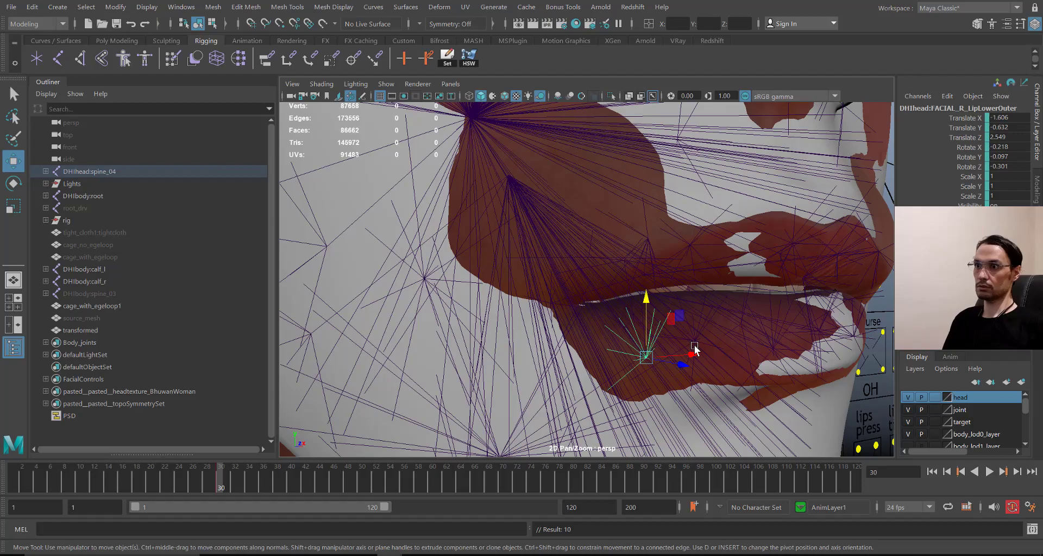
Step: Deselect the lower-lip joint and hide the target and joint layers to show only the original head
right_click_drag(695, 347, 512, 275, "alt")
left_click_drag(512, 275, 347, 322, "alt")
left_click(497, 351)
right_click_drag(497, 351, 477, 298, "alt")
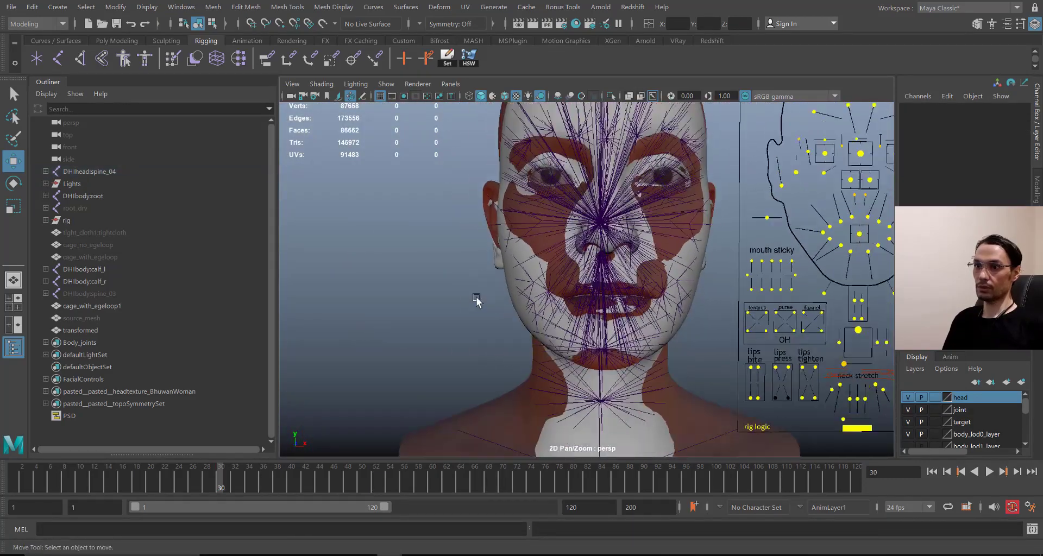
scroll(477, 302, "up", 4)
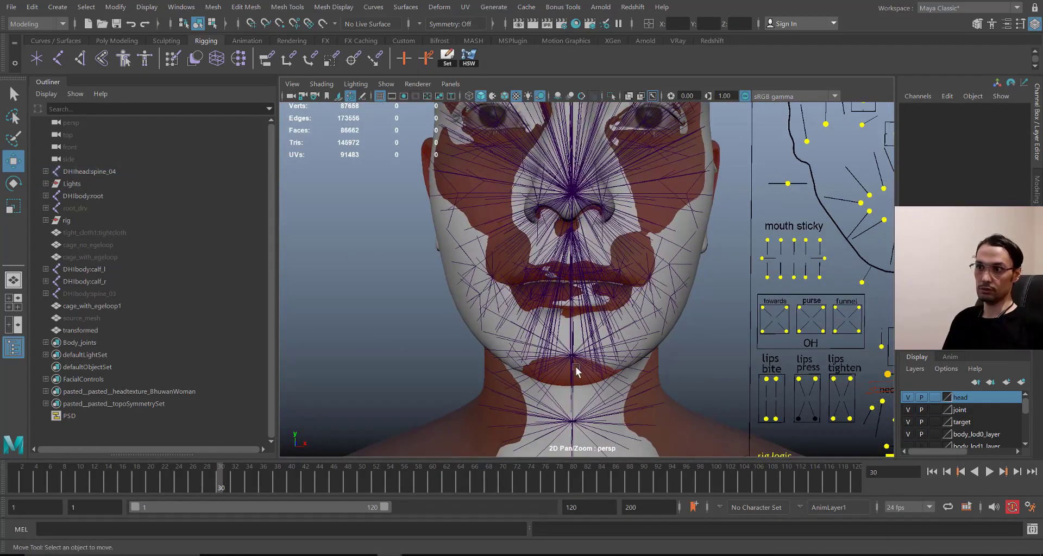
scroll(578, 380, "down", 2)
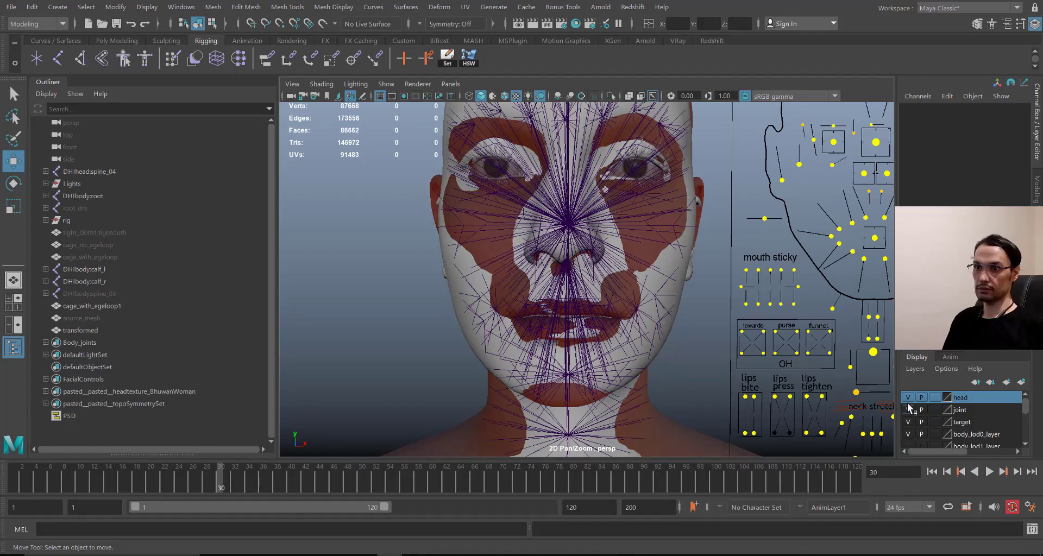
left_click(908, 423)
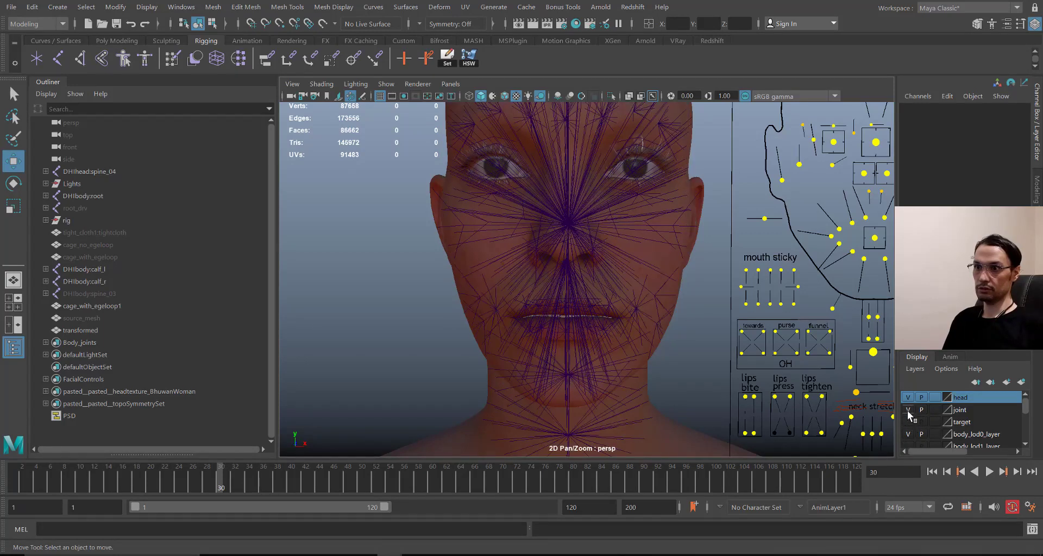
Step: Examine the adjusted lips in profile and the whole face from the front
left_click_drag(365, 299, 339, 305, "alt")
right_click_drag(339, 304, 428, 356, "alt")
middle_click_drag(497, 383, 514, 326, "alt")
left_click_drag(560, 315, 531, 305, "alt")
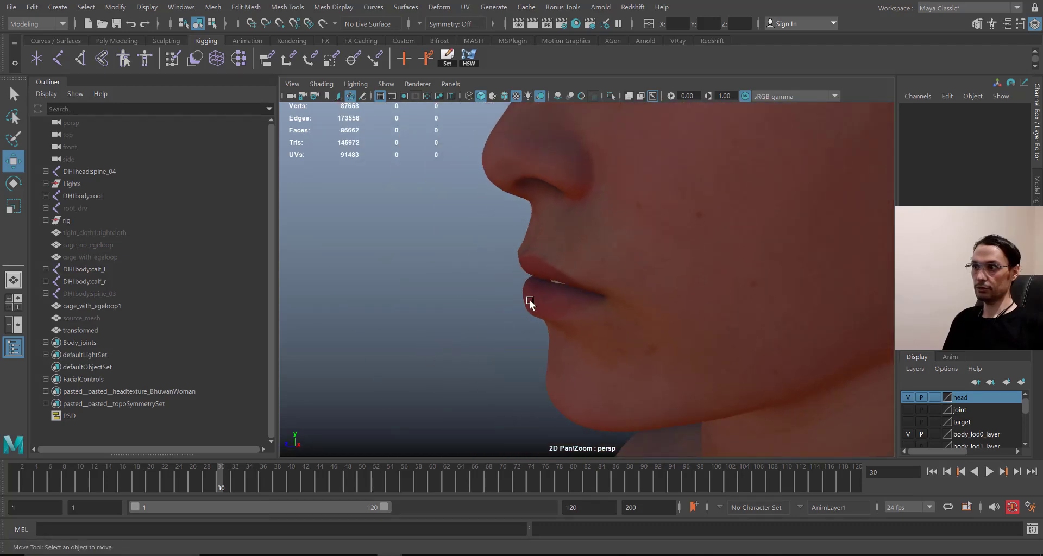
right_click_drag(508, 299, 537, 309, "alt")
left_click_drag(537, 310, 633, 315, "alt")
right_click_drag(543, 305, 337, 231, "alt")
middle_click_drag(419, 233, 414, 264, "alt")
right_click_drag(414, 264, 462, 294, "alt")
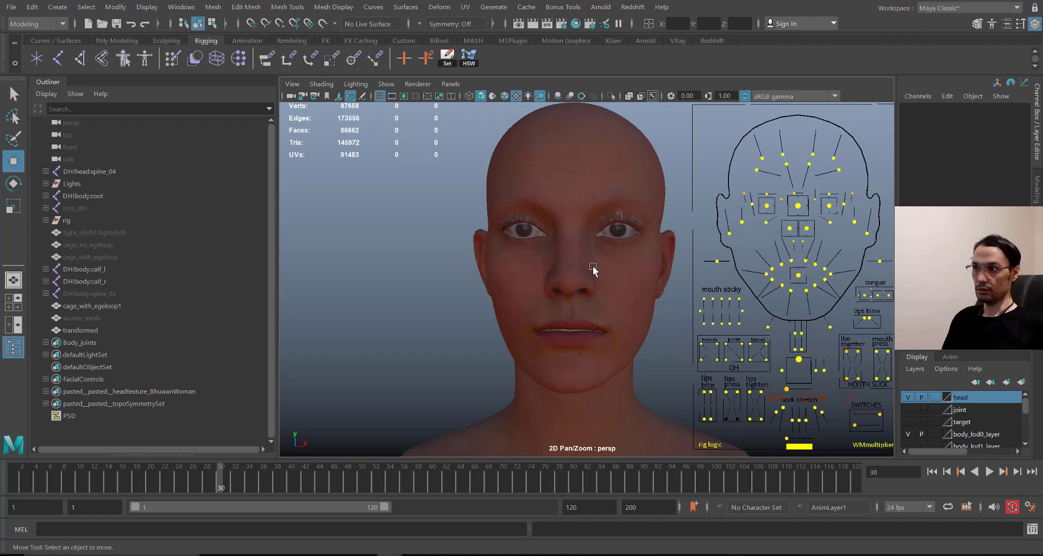
middle_click_drag(594, 267, 612, 243, "alt")
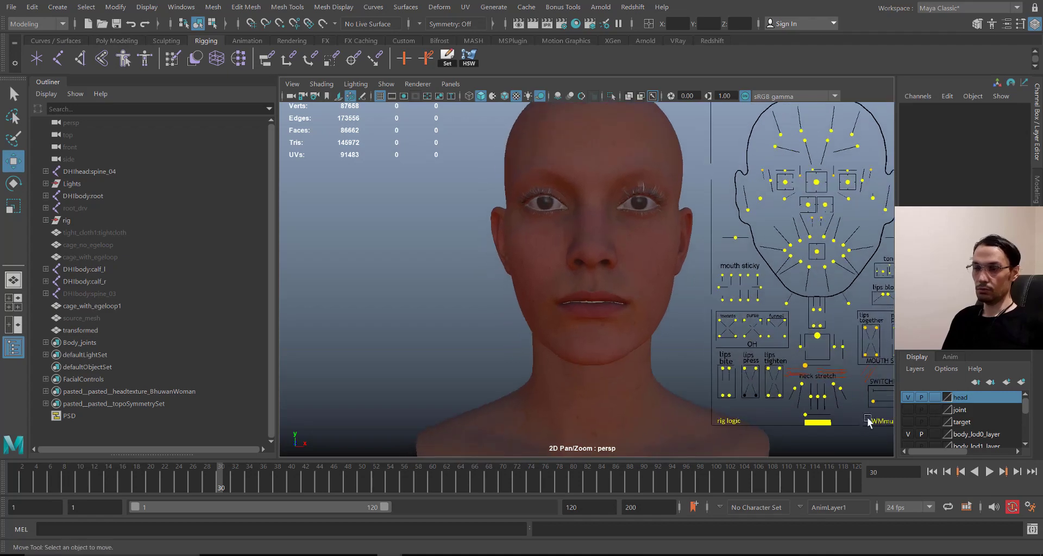
Step: Select head_lod0_mesh and show the deformer attributes of its head_lod0_mesh_skinCluster
left_click(641, 345)
right_click_drag(680, 373, 511, 313, "alt")
left_click_drag(511, 312, 565, 318, "alt")
middle_click_drag(544, 285, 548, 298, "alt")
right_click_drag(398, 158, 526, 262, "alt")
key("f")
right_click_drag(640, 249, 595, 214, "alt")
left_click_drag(595, 215, 660, 209, "alt")
key("ctrl+a")
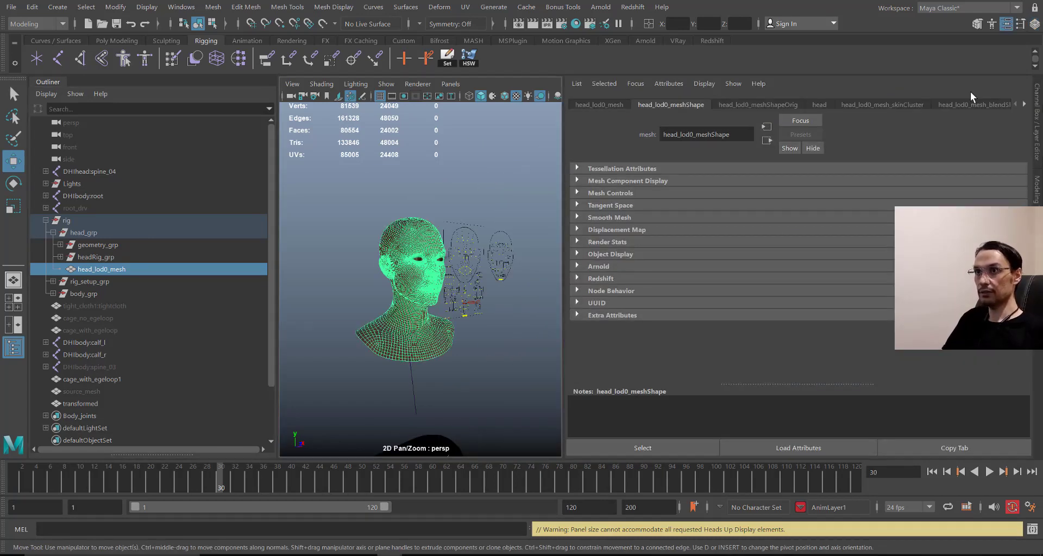
left_click(1024, 104)
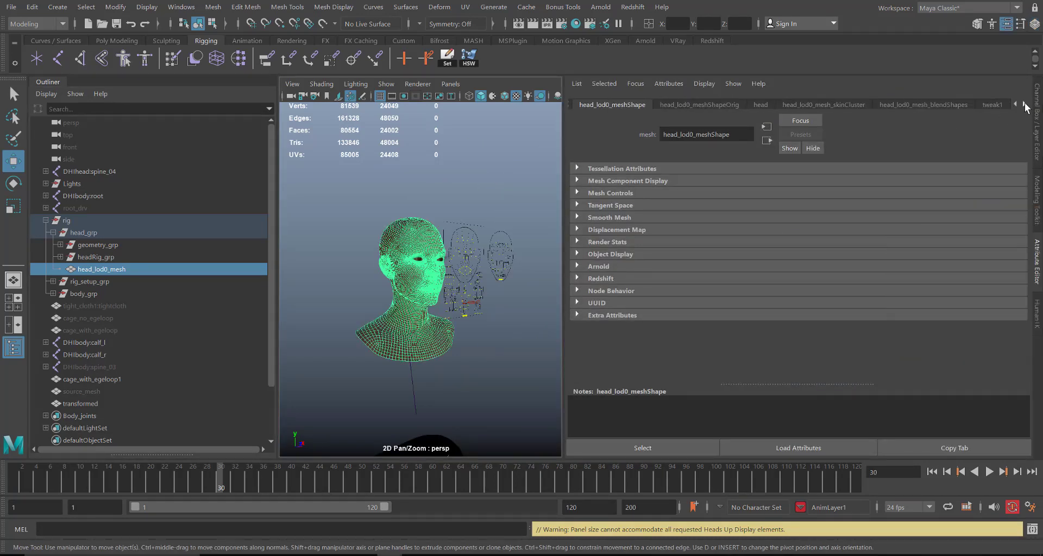
left_click(843, 105)
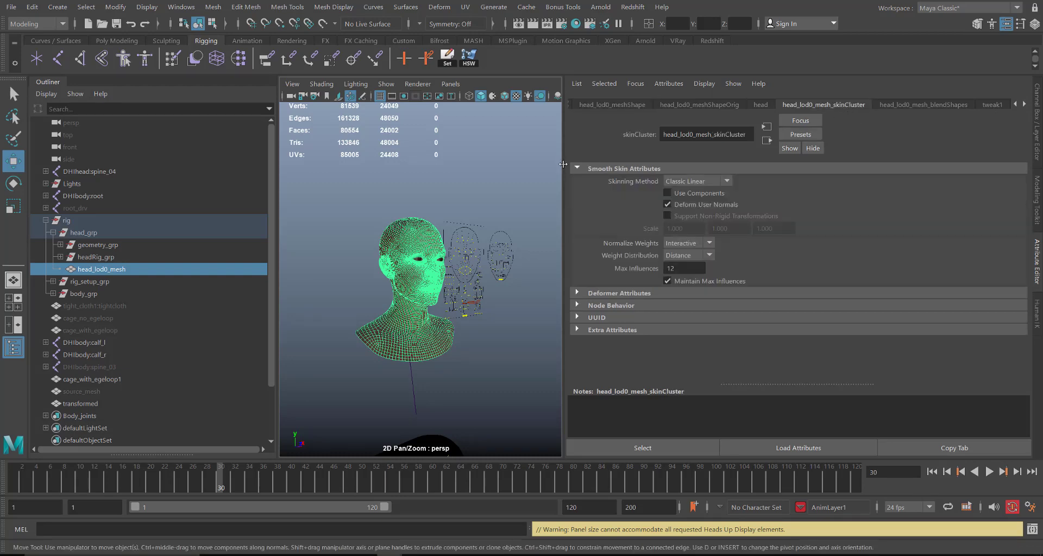
left_click_drag(564, 167, 772, 179)
middle_click_drag(549, 211, 574, 186, "alt")
left_click(821, 295)
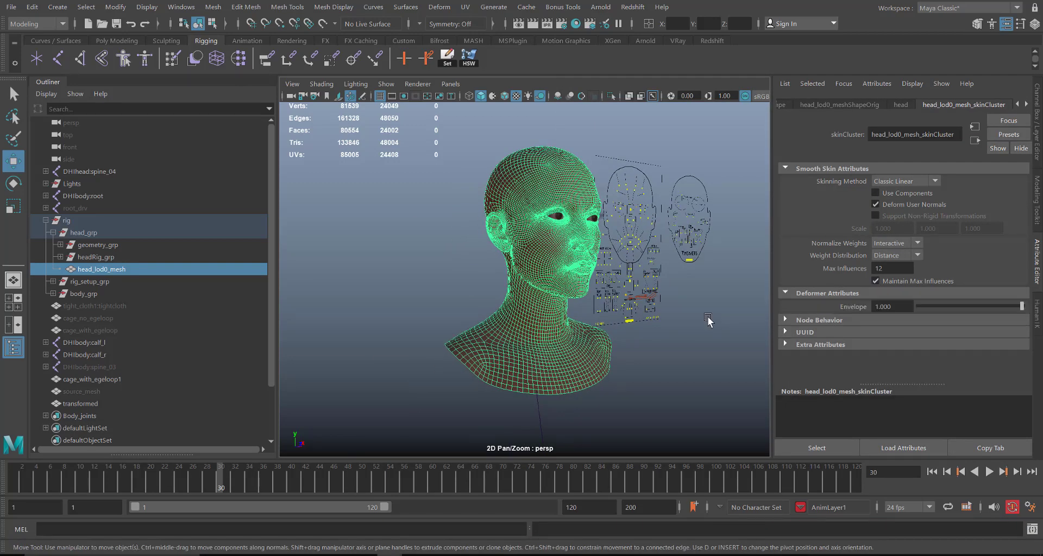
Step: Lower the skin cluster's Envelope to its minimum to inspect the head without skinning, and restore it to 1.000
left_click_drag(614, 304, 690, 301, "alt")
right_click_drag(578, 296, 375, 240, "alt")
middle_click_drag(537, 307, 547, 240, "alt")
left_click_drag(547, 239, 556, 217, "alt")
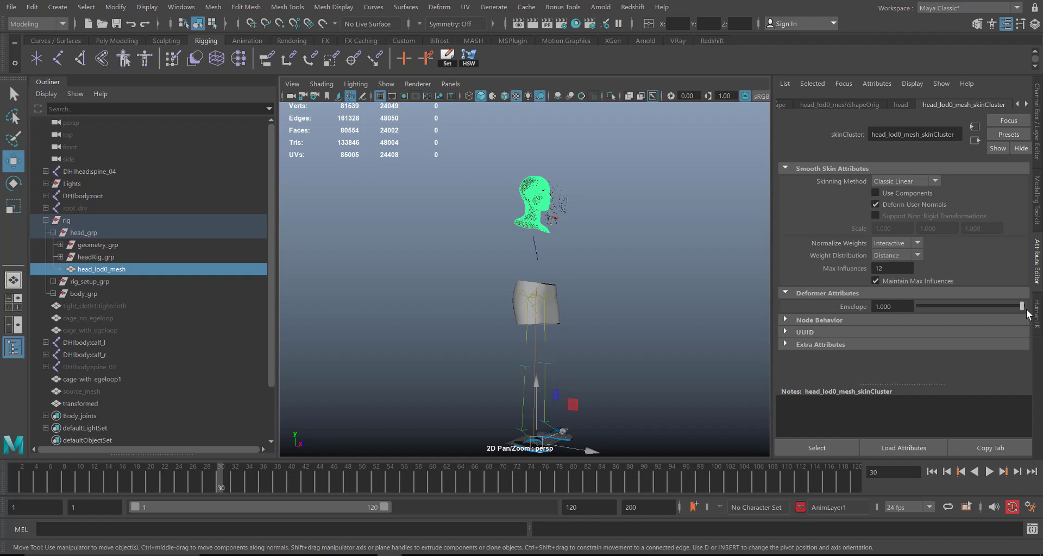
left_click_drag(1022, 307, 881, 310)
left_click_drag(516, 338, 548, 303, "alt")
middle_click_drag(548, 303, 468, 200, "alt")
left_click_drag(468, 200, 563, 256, "alt")
middle_click_drag(564, 256, 568, 315, "alt")
left_click_drag(919, 308, 1027, 306)
Step: Examine the unskinned-versus-skinned head mesh up close, from the front and in three-quarter view
middle_click_drag(518, 265, 593, 424, "alt")
right_click_drag(546, 375, 600, 427, "alt")
left_click_drag(600, 426, 487, 379, "alt")
middle_click_drag(486, 379, 540, 214, "alt")
right_click_drag(541, 214, 539, 271, "alt")
left_click_drag(539, 271, 567, 212, "alt")
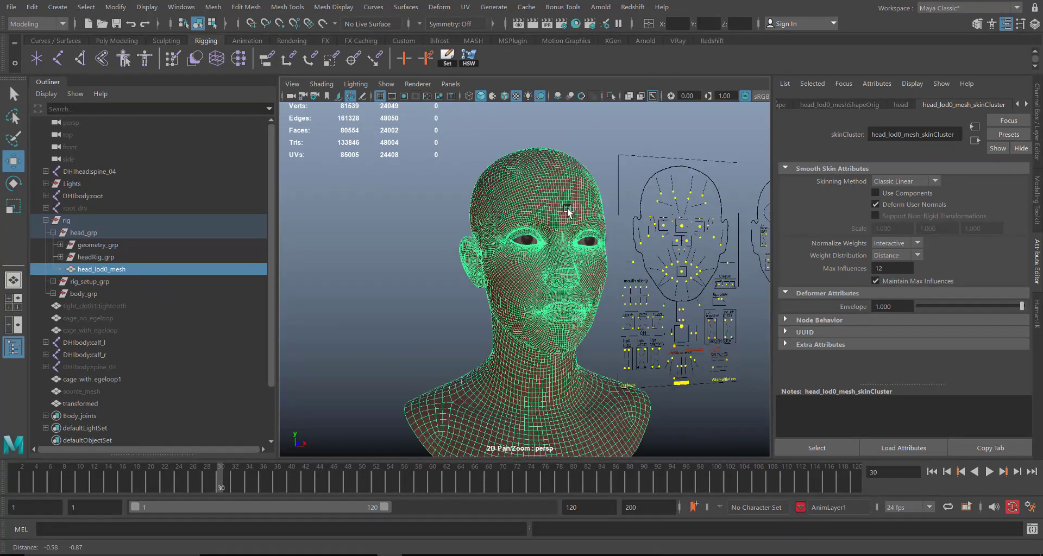
right_click_drag(567, 212, 590, 234, "alt")
middle_click_drag(590, 233, 674, 146, "alt")
Step: Duplicate head_lod0_mesh, unparent the copy to the world level, and rename it source1
left_click(1039, 159)
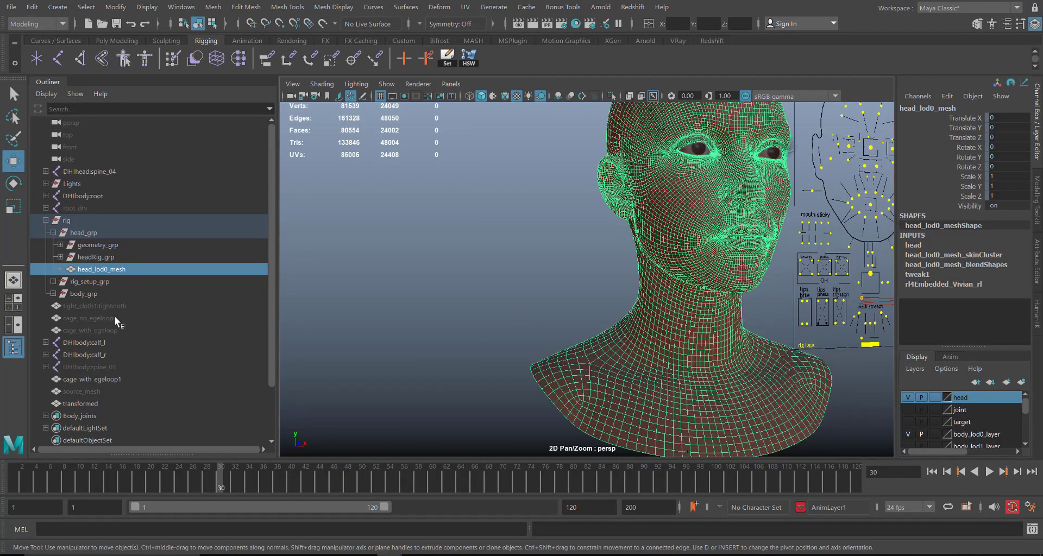
key("ctrl+d")
key("shift+p")
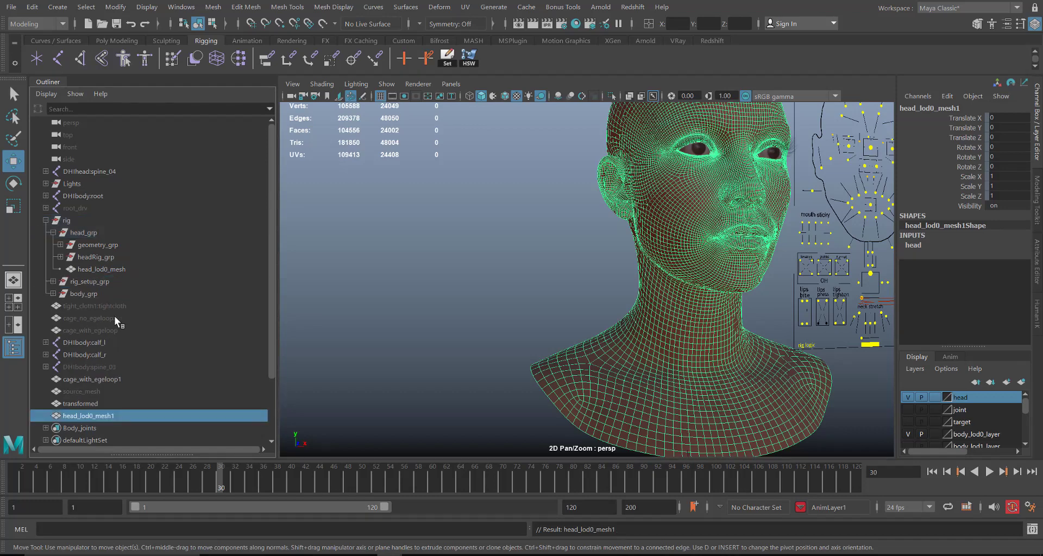
double_click(112, 416)
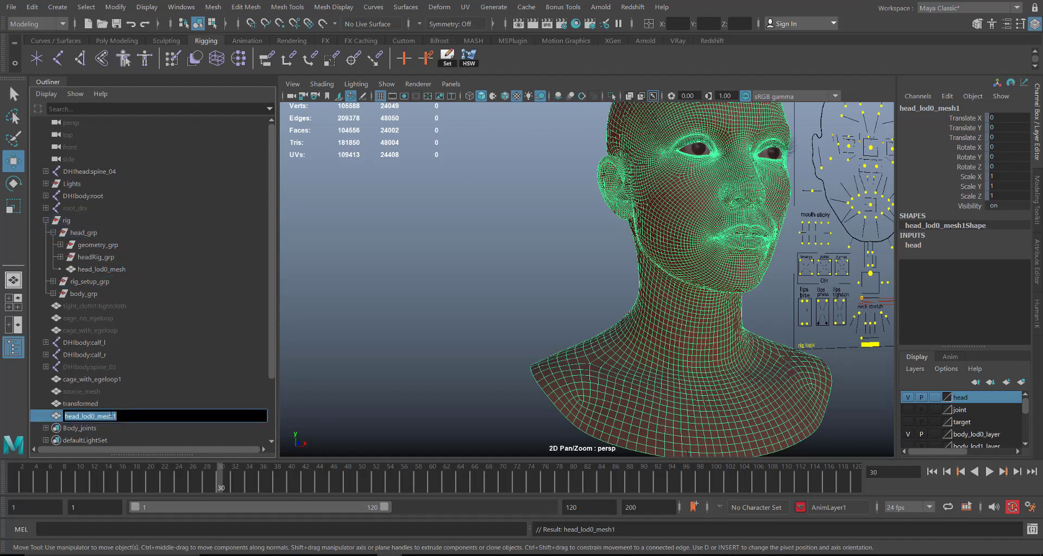
type("source1")
key("Return")
Step: Create a blend shape on source1 with head_lod0_mesh as its target
middle_click_drag(449, 292, 342, 329, "alt")
left_click_drag(635, 256, 591, 238, "alt")
middle_click_drag(591, 238, 585, 252, "alt")
left_click_drag(586, 251, 576, 254, "alt")
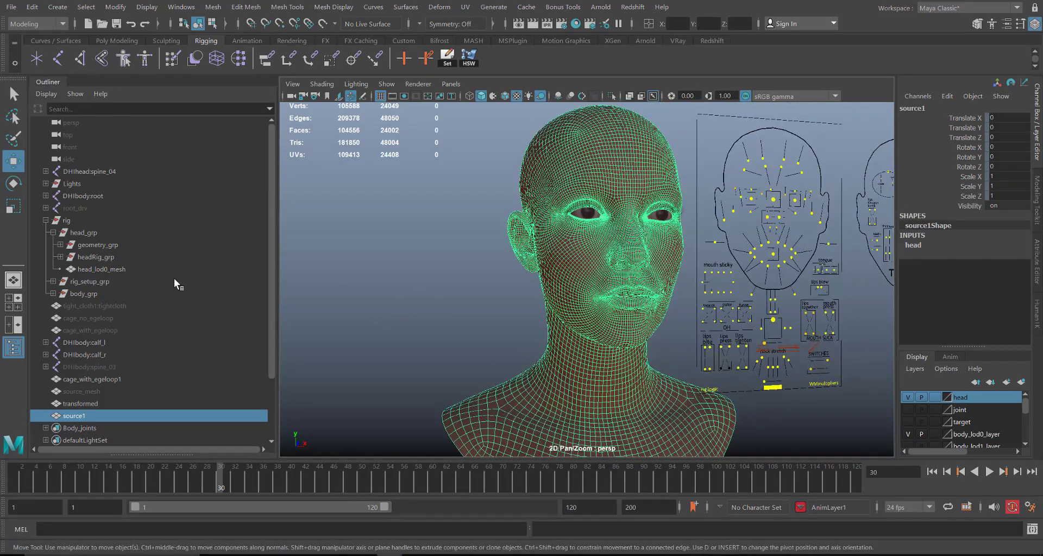
left_click(112, 269, "ctrl")
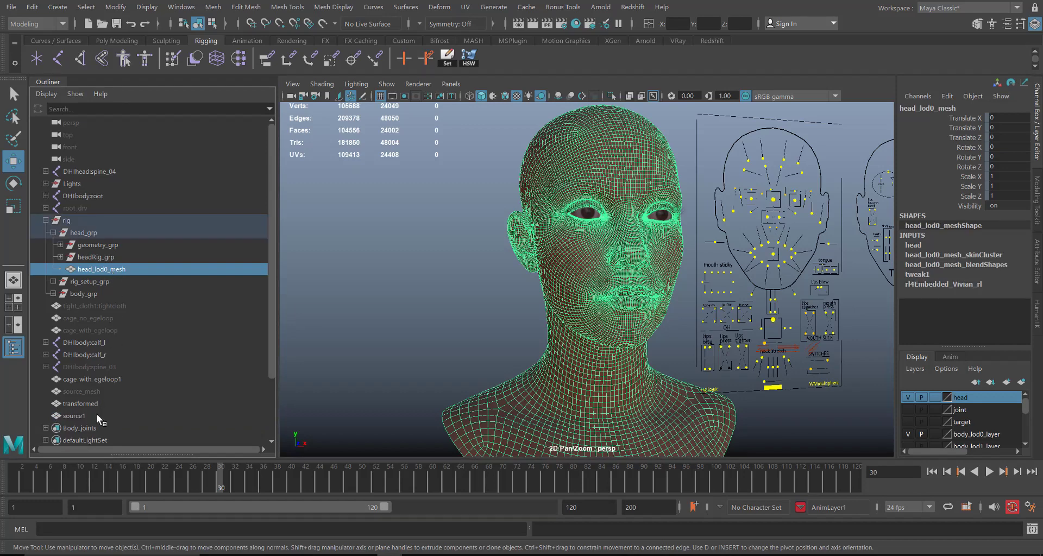
key("space")
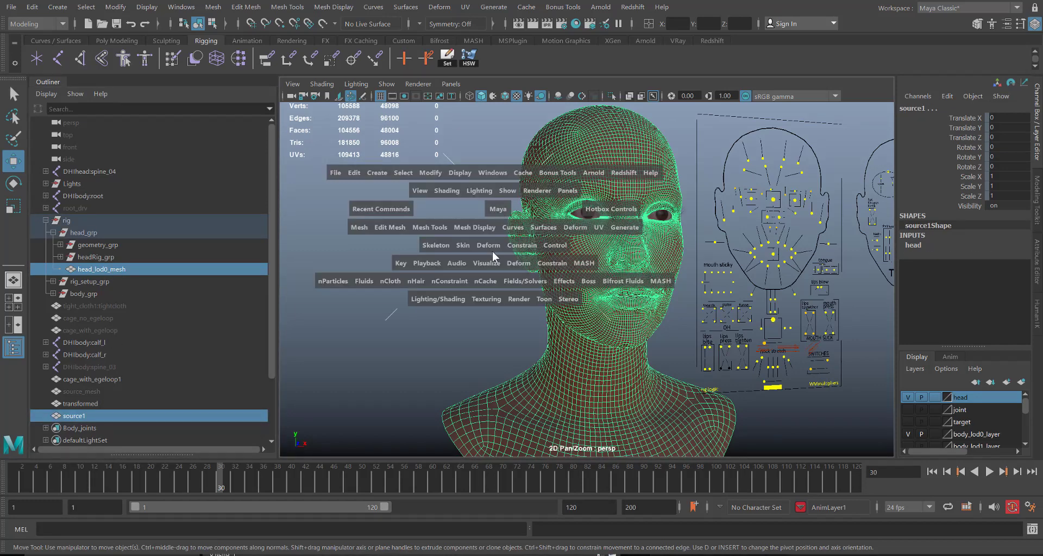
left_click_drag(493, 251, 554, 13)
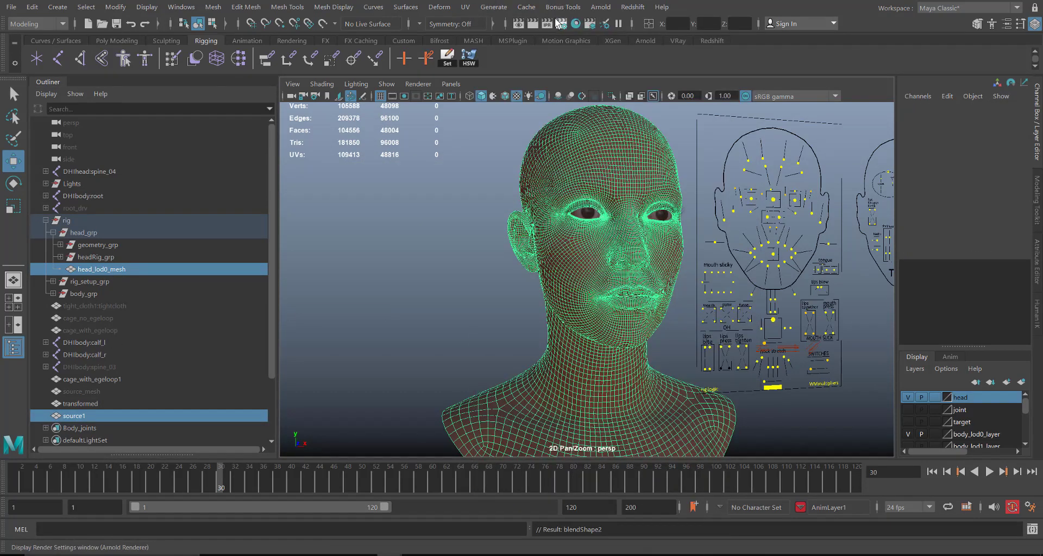
Step: Set the head_lod0_mesh weight to 1.000 in source1's new blend shape node
key("ctrl+a")
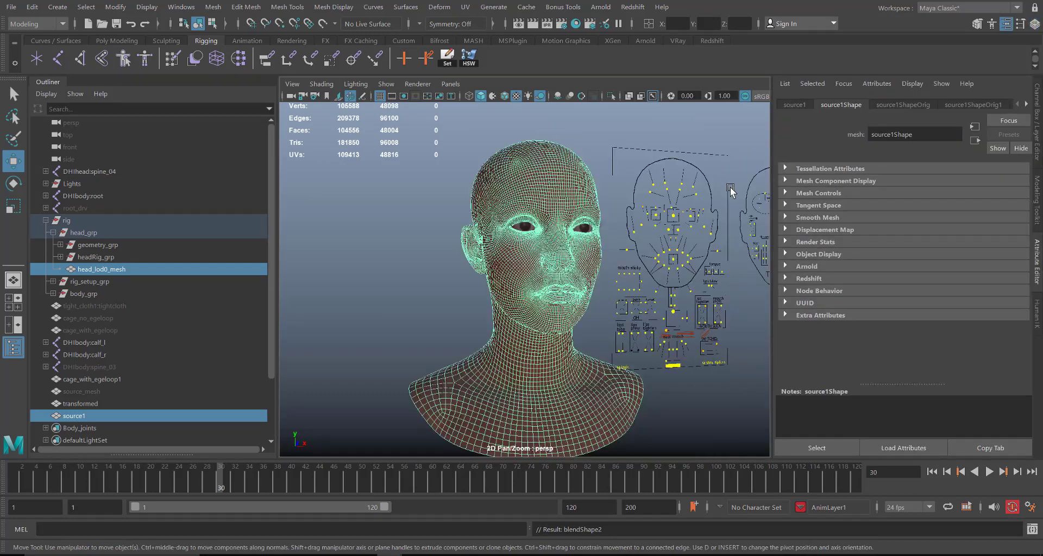
left_click(1026, 103)
left_click(1026, 104)
left_click(949, 105)
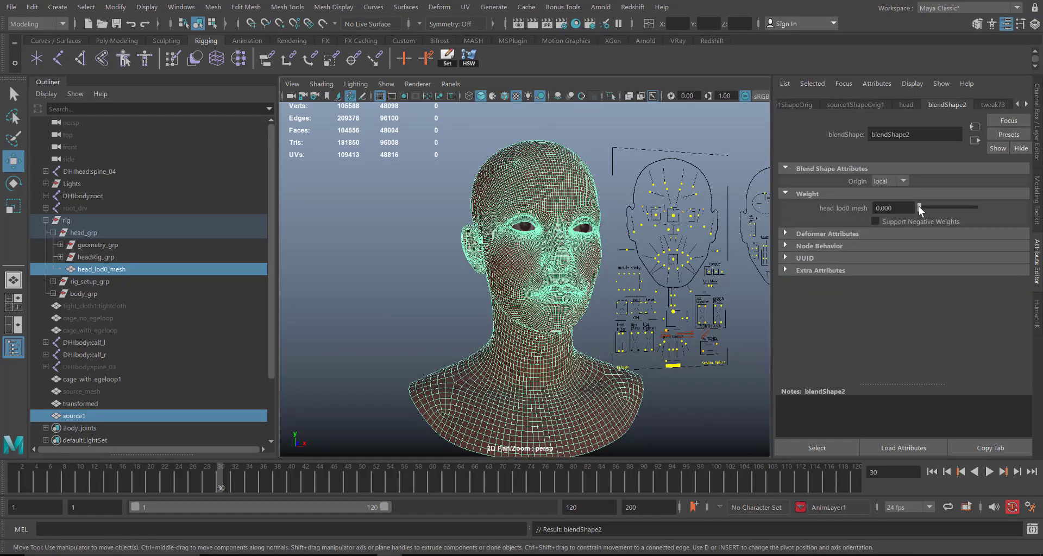
left_click_drag(920, 209, 935, 209)
middle_click_drag(563, 260, 561, 229)
Step: Hide head_lod0_mesh, and add source1 to the head display layer, checking it by toggling the layer's visibility
left_click(129, 270)
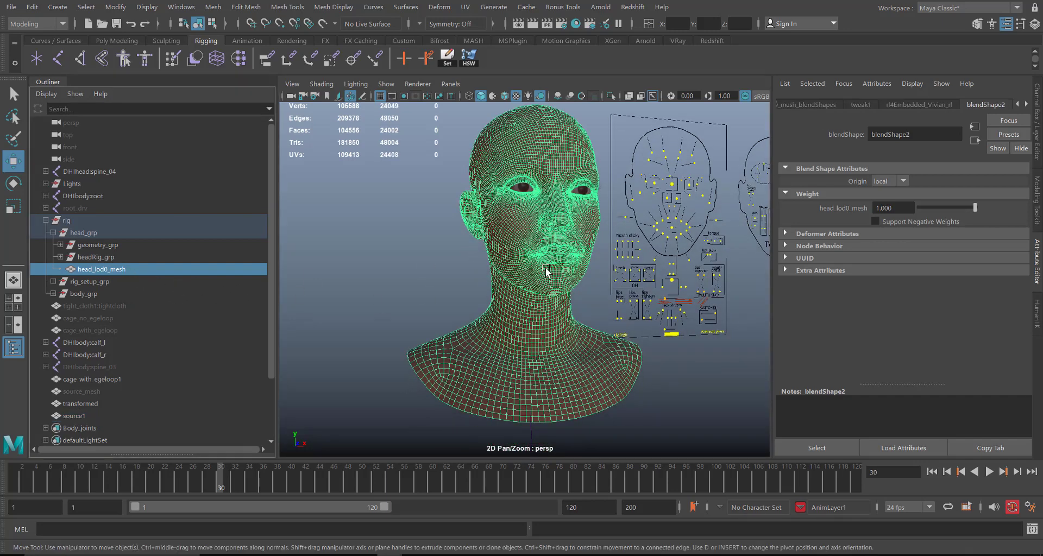
key("ctrl+h")
left_click(76, 405)
left_click(83, 416)
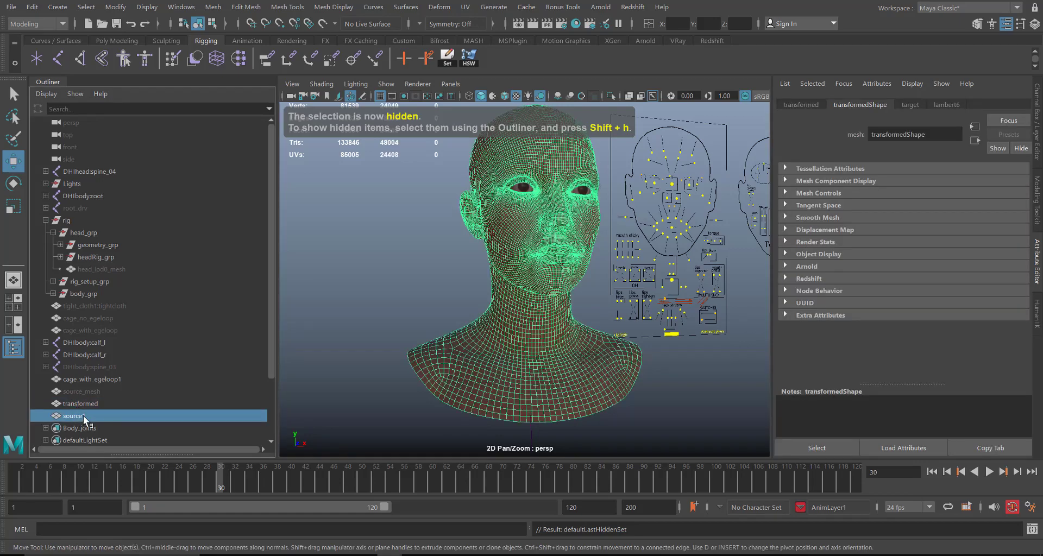
key("ctrl+a")
right_click(977, 396)
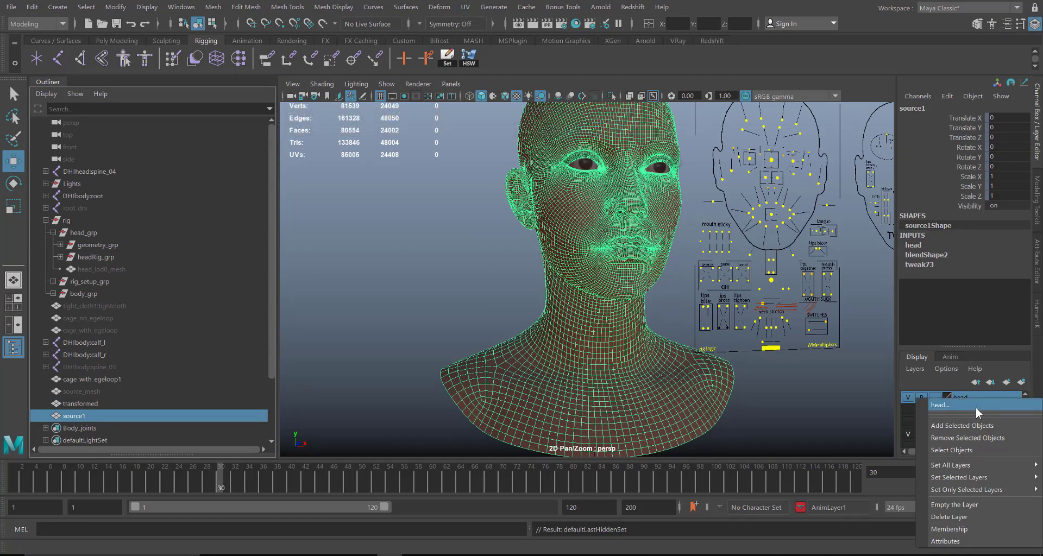
left_click(967, 426)
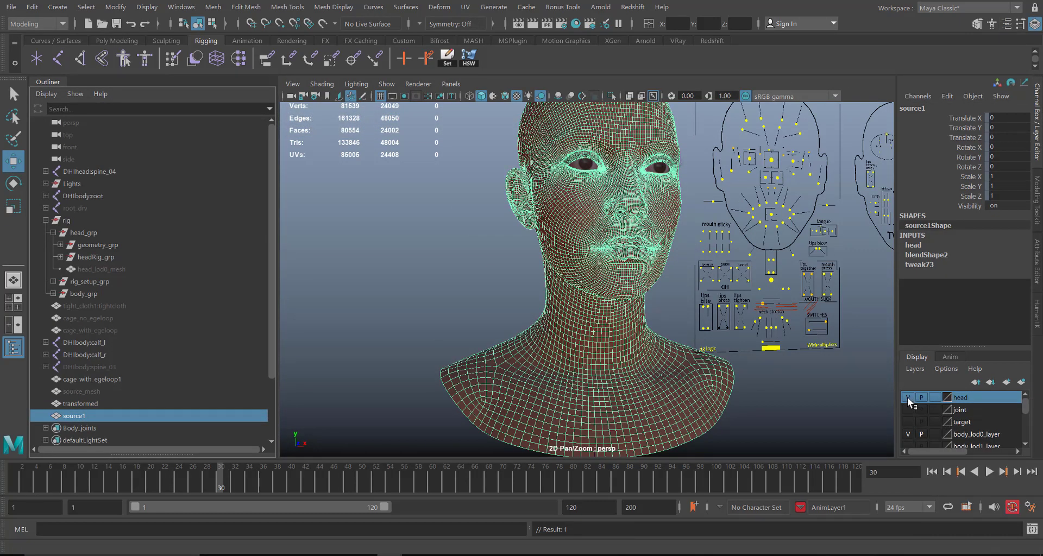
left_click(908, 398)
left_click(908, 400)
right_click_drag(556, 263, 575, 278, "alt")
middle_click_drag(575, 274, 568, 302, "alt")
left_click(377, 342)
Step: Create an empty Proximity Wrap deformer with nothing selected
right_click_drag(586, 337, 508, 320, "alt")
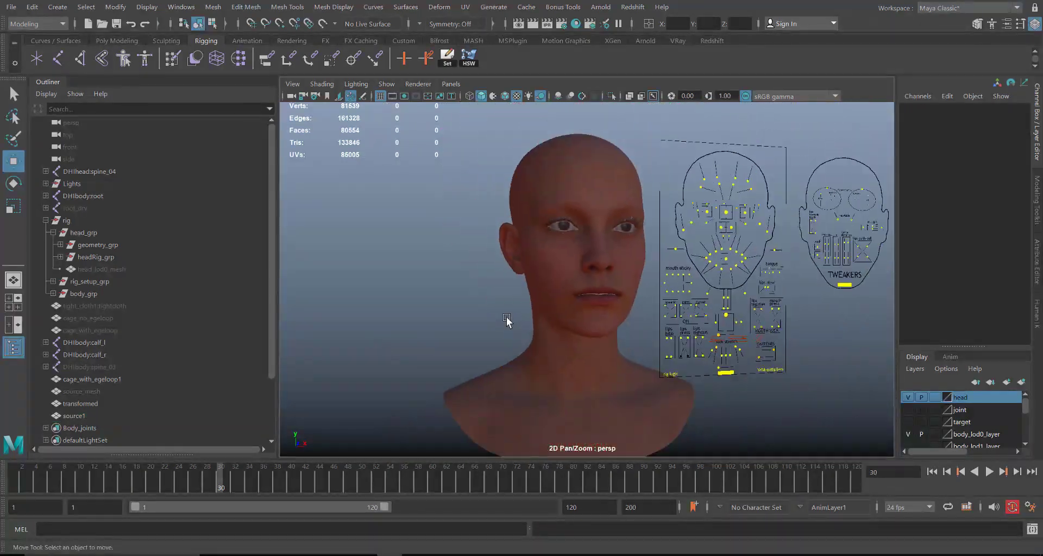
middle_click_drag(436, 244, 455, 217, "alt")
right_click_drag(455, 216, 474, 272, "alt")
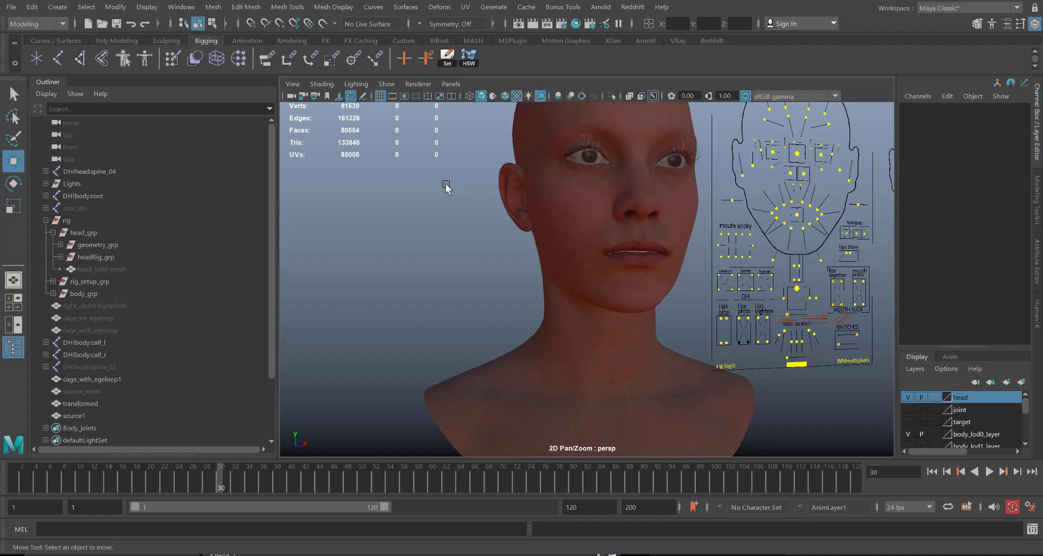
key("space")
left_click(440, 221)
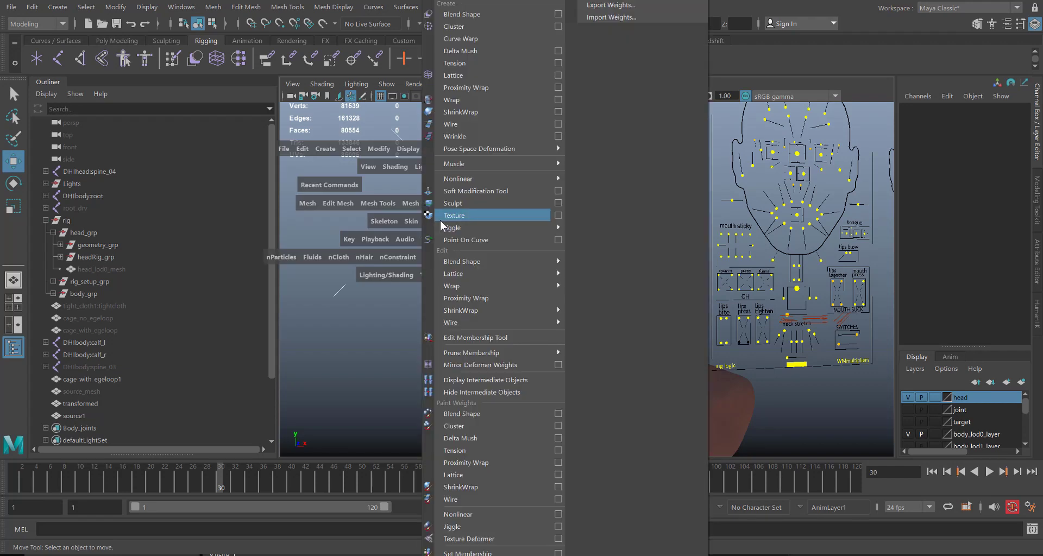
left_click(505, 86)
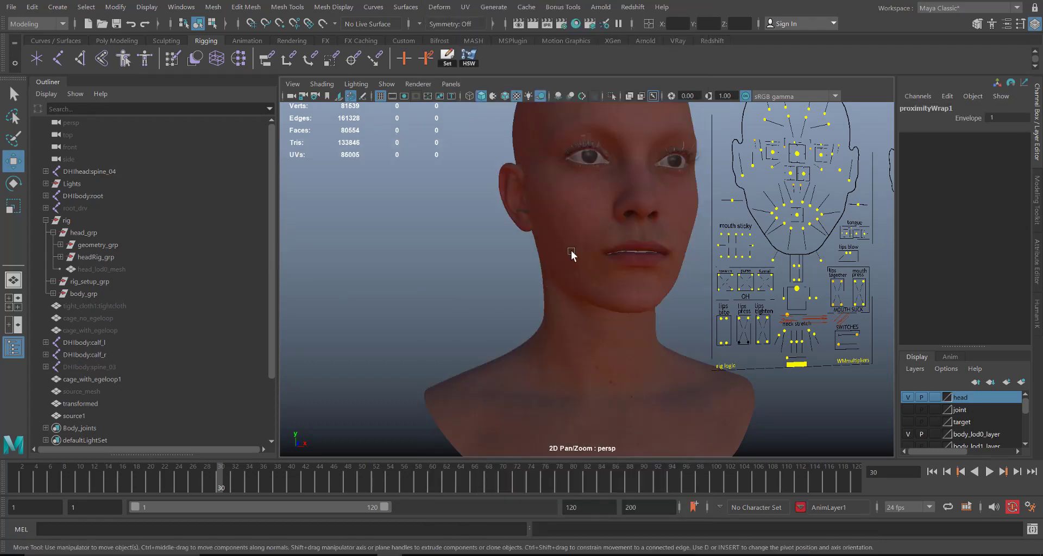
Step: Set the proximity wrap's Max Drivers to 1 and Falloff Scale to 200
middle_click_drag(631, 278, 635, 281, "alt")
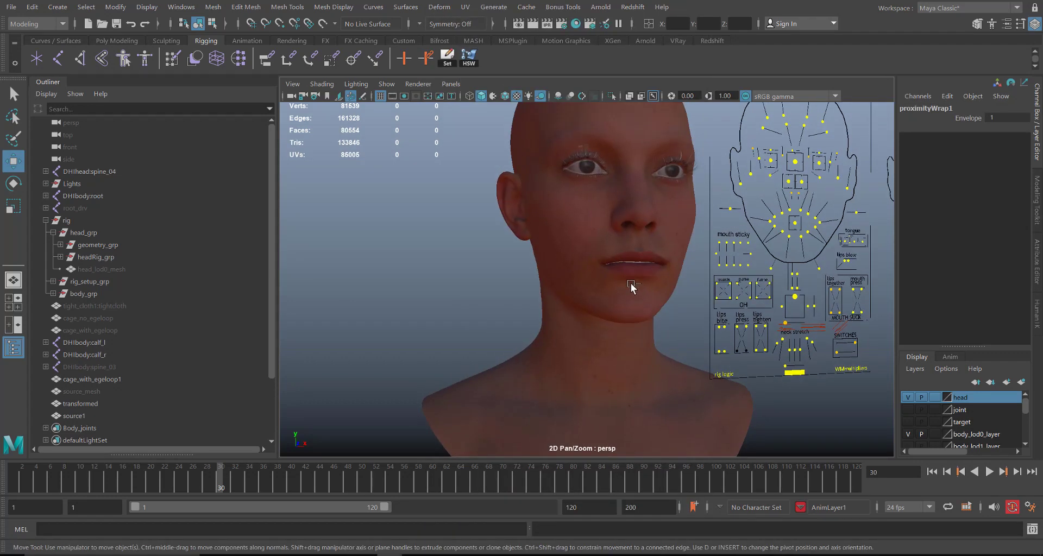
key("ctrl+a")
left_click_drag(628, 290, 516, 296, "alt")
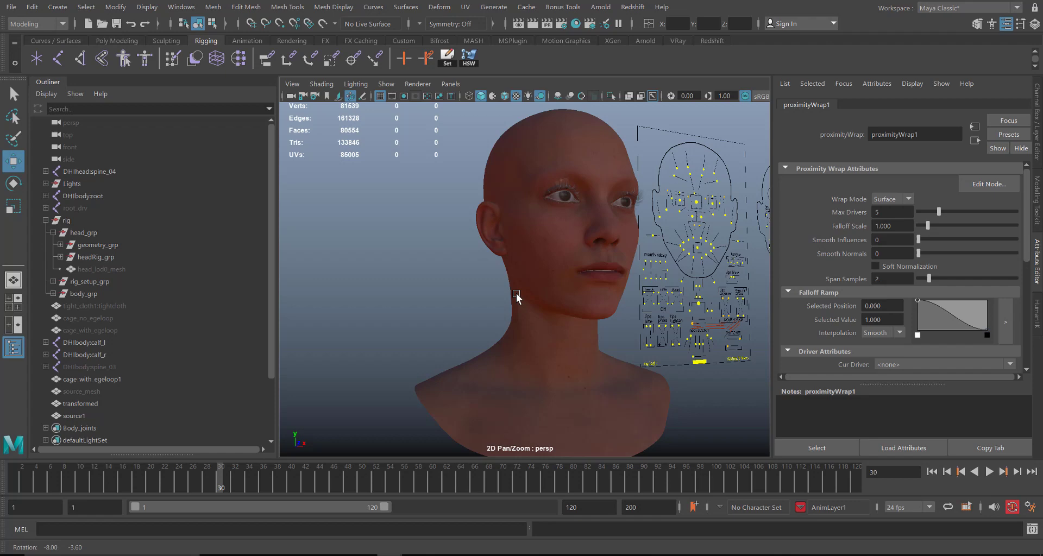
middle_click_drag(530, 264, 531, 279, "alt")
right_click_drag(560, 276, 628, 265, "alt")
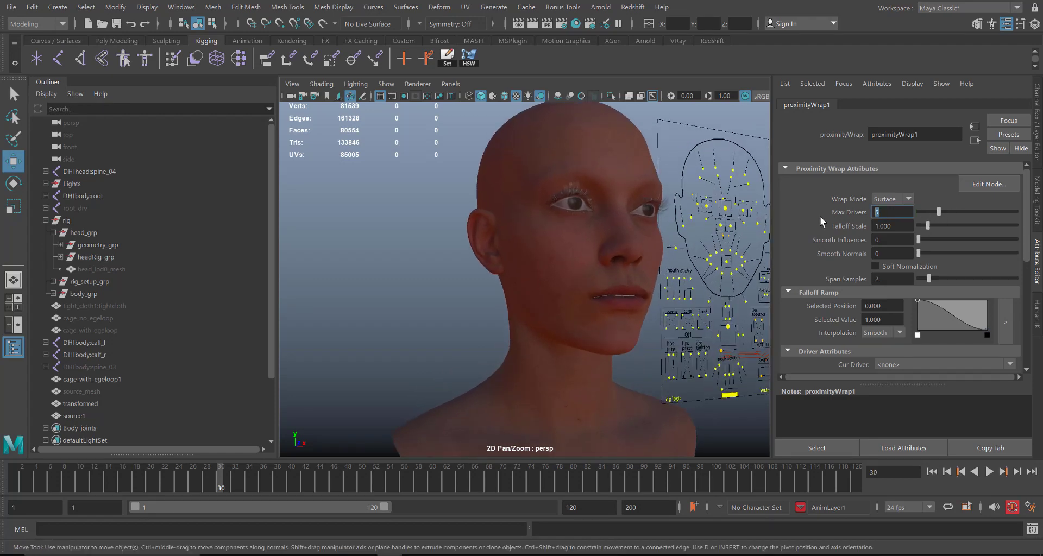
type("1")
key("Return")
key("Tab")
type("20")
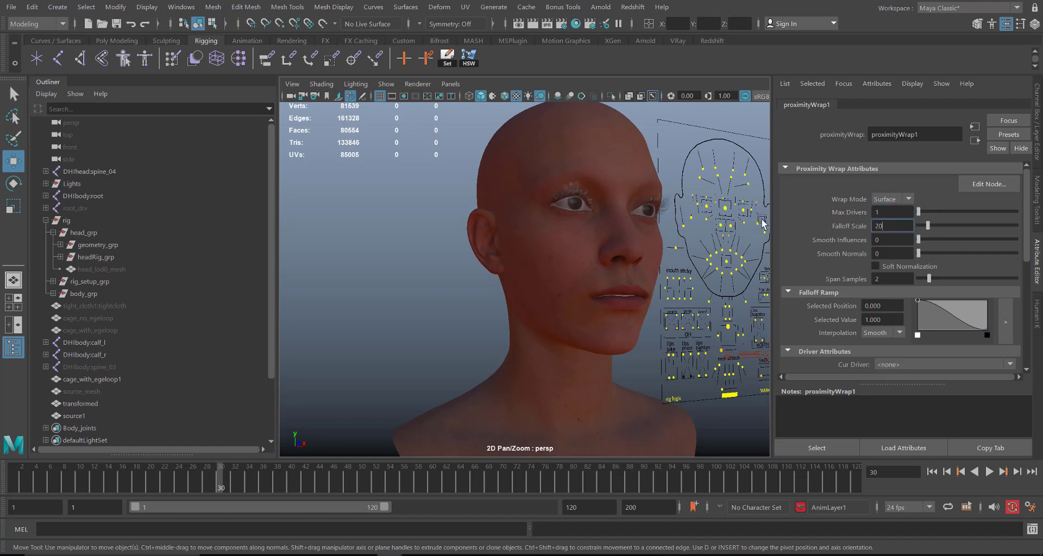
type("0")
key("Return")
Step: Set the proximity wrap's Smooth Influences to 20 and enable Soft Normalization
key("Tab")
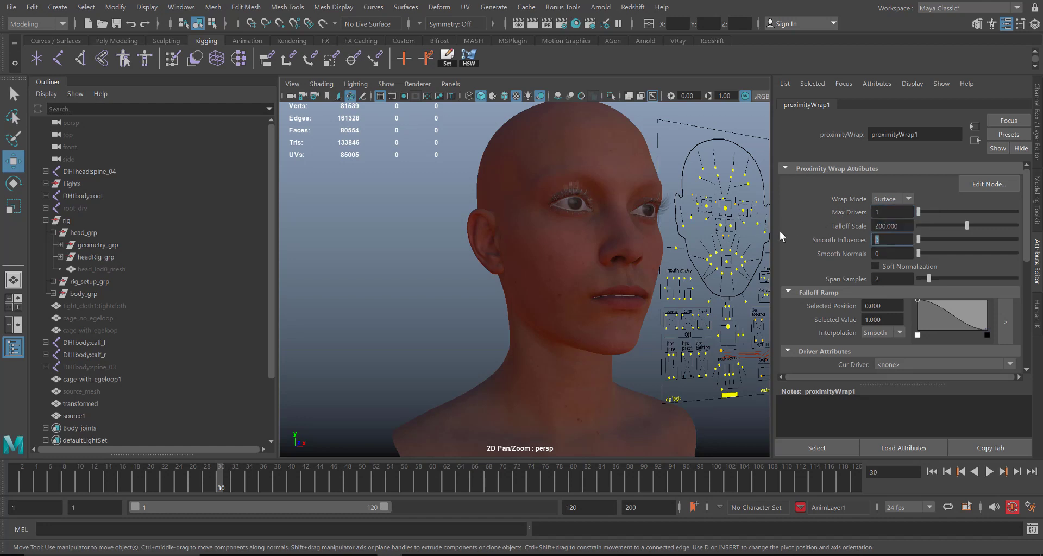
type("20")
key("Return")
left_click_drag(452, 341, 527, 286, "alt")
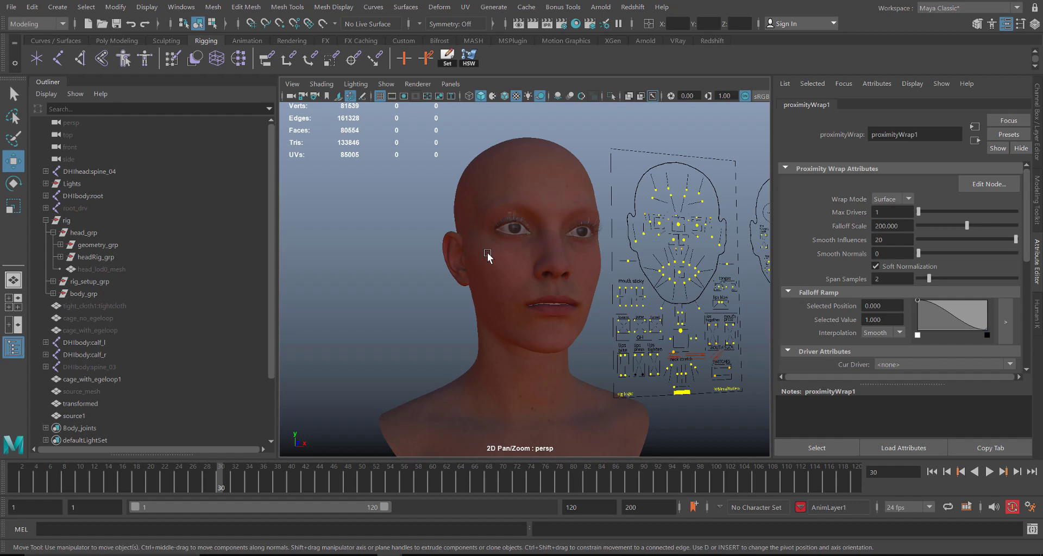
left_click_drag(487, 253, 447, 261, "alt")
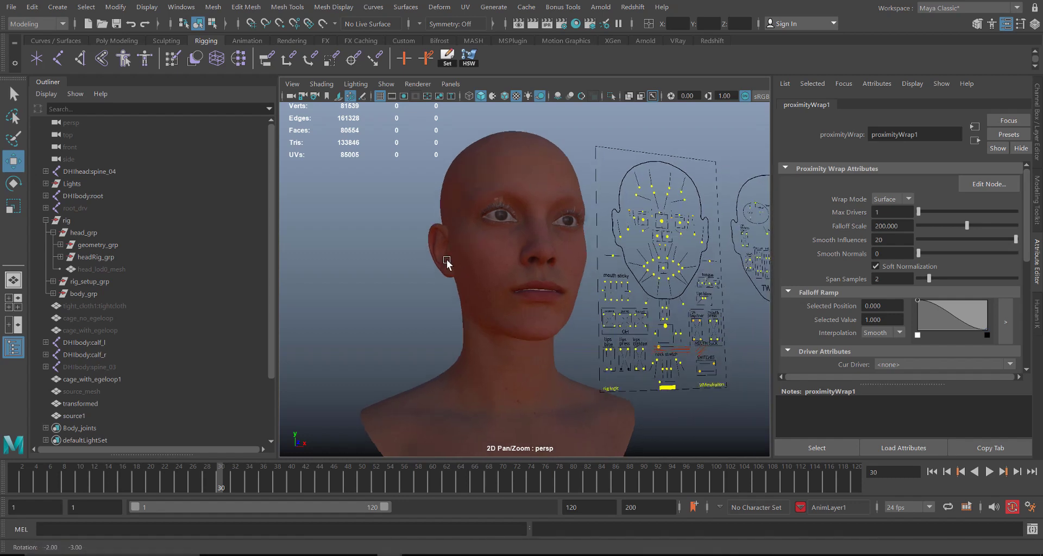
Step: Open the proximity wrap node for editing and add source1 as its driver
left_click(1002, 187)
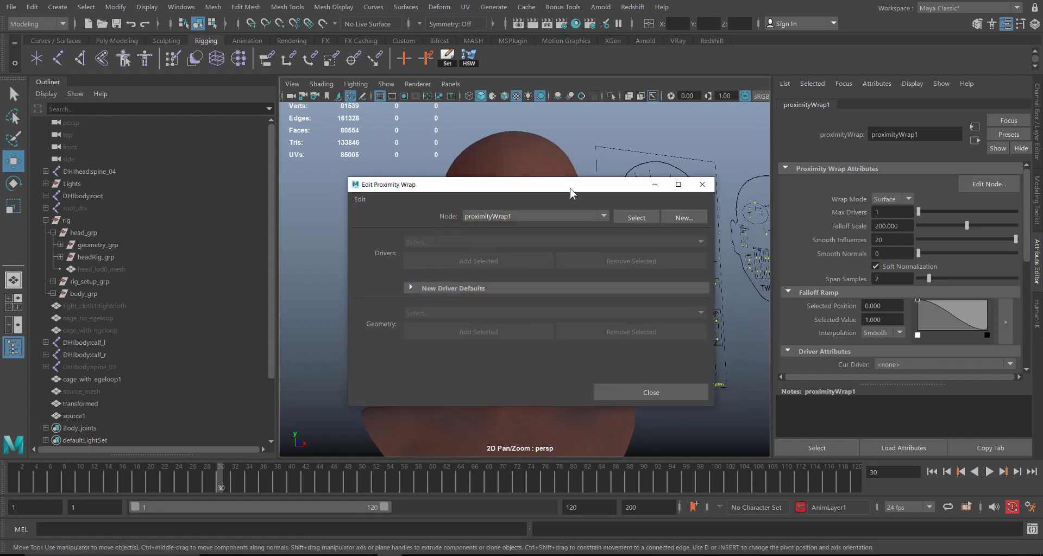
left_click_drag(570, 186, 896, 235)
left_click_drag(497, 187, 446, 279, "alt")
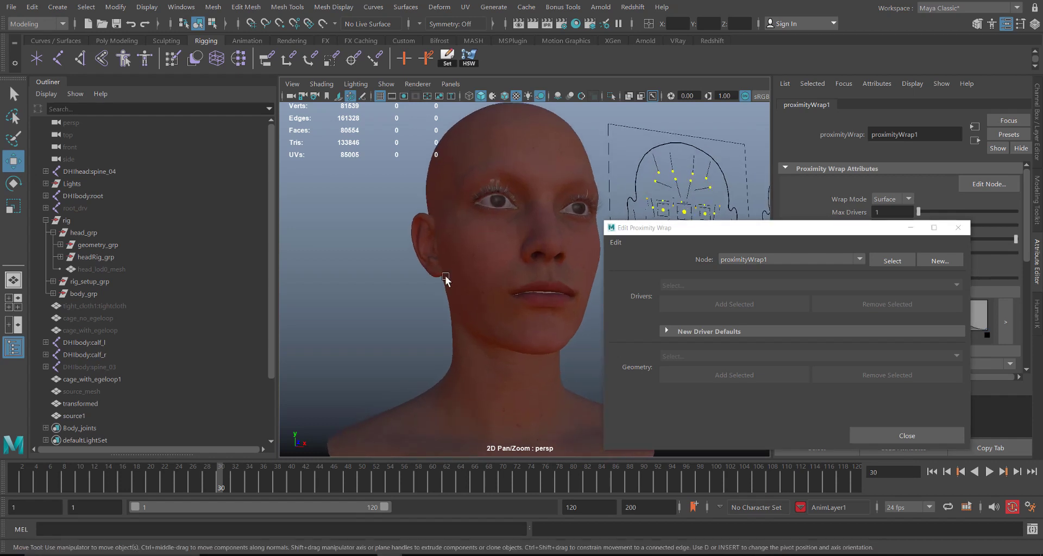
left_click(505, 153)
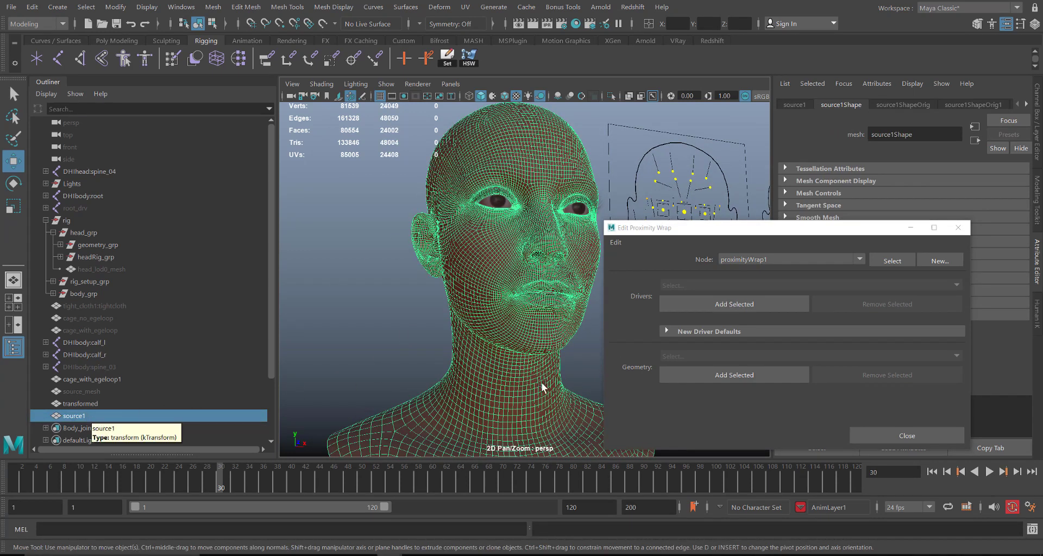
left_click(718, 305)
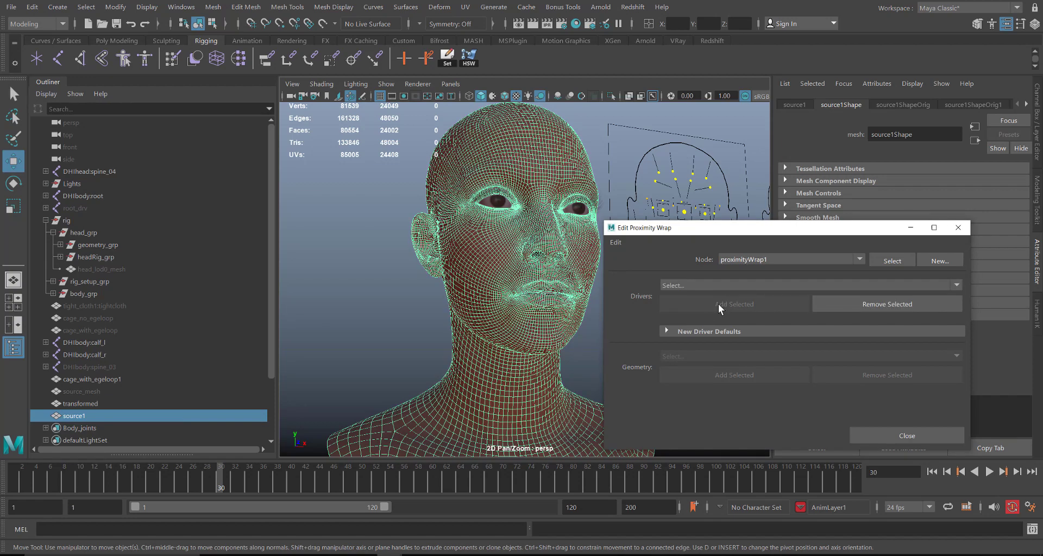
left_click_drag(453, 309, 426, 320, "alt")
Step: Show the target layer, add the transformed mesh as the proximity wrap's geometry, and close the wrap editor
left_click(98, 404)
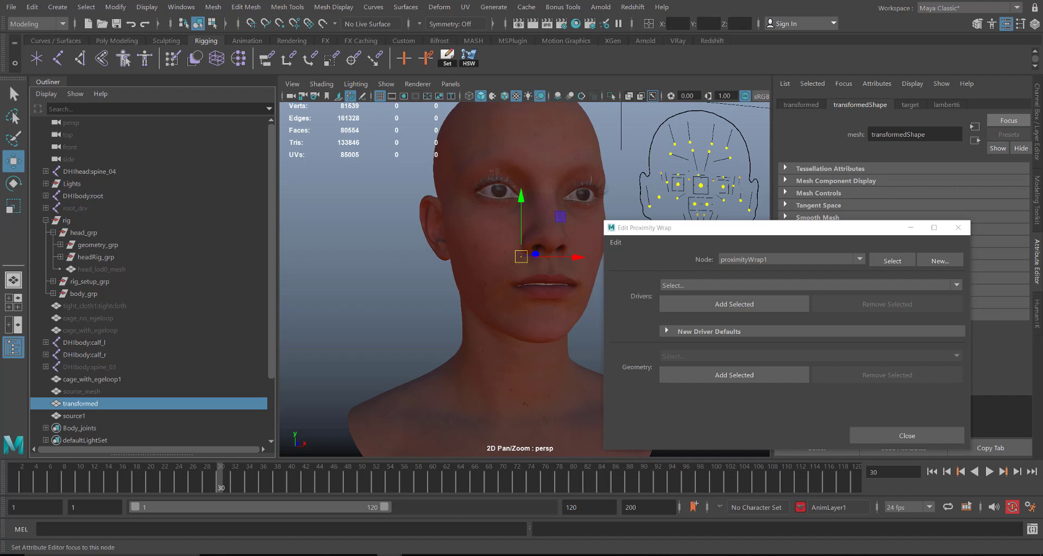
left_click(1038, 124)
left_click_drag(892, 233, 778, 234)
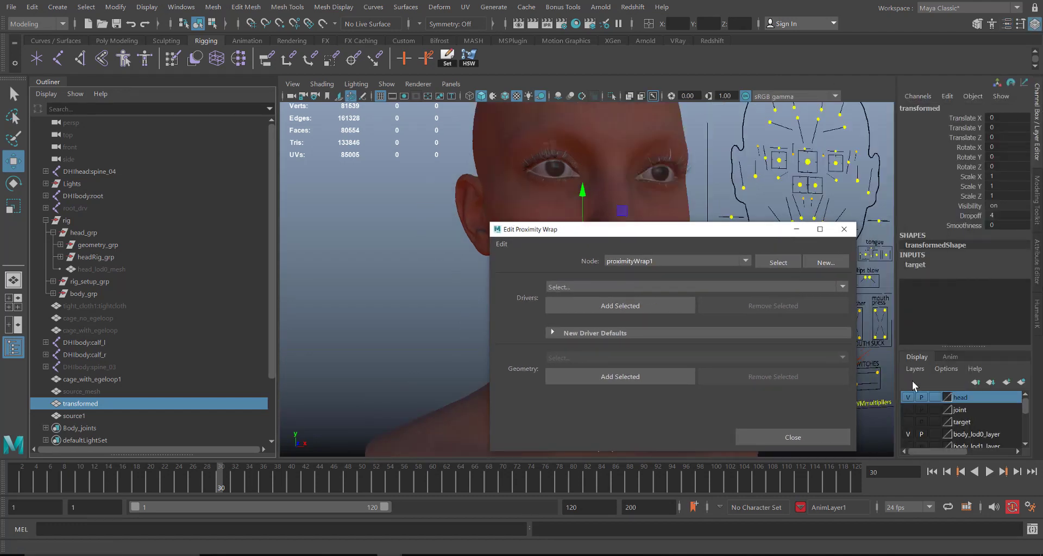
left_click(908, 422)
left_click_drag(700, 239, 874, 216)
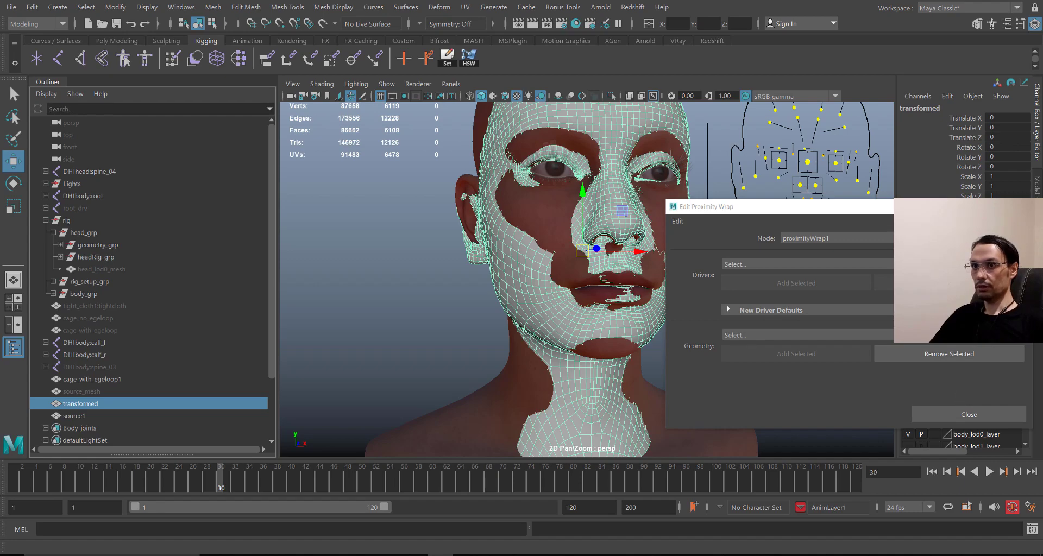
left_click(969, 415)
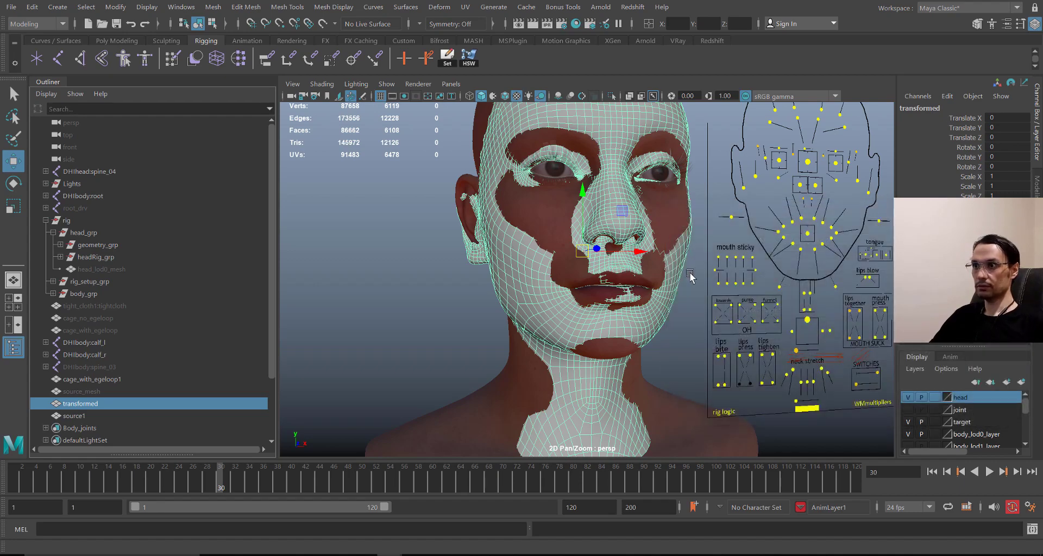
Step: Examine how the transformed mesh overlaps the head around the nose and mouth
scroll(643, 299, "down", 5)
scroll(643, 299, "up", 8)
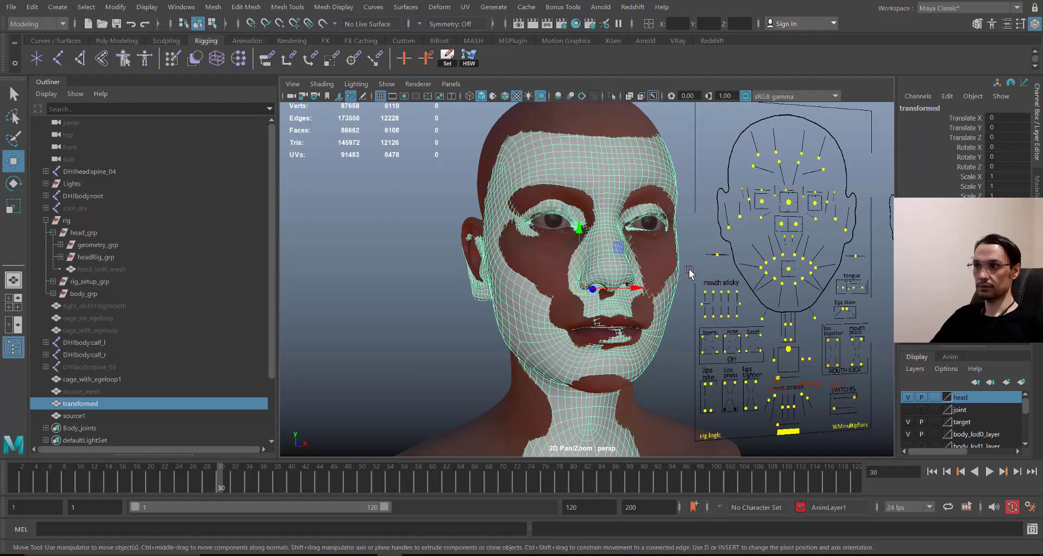
middle_click_drag(694, 314, 716, 317, "alt")
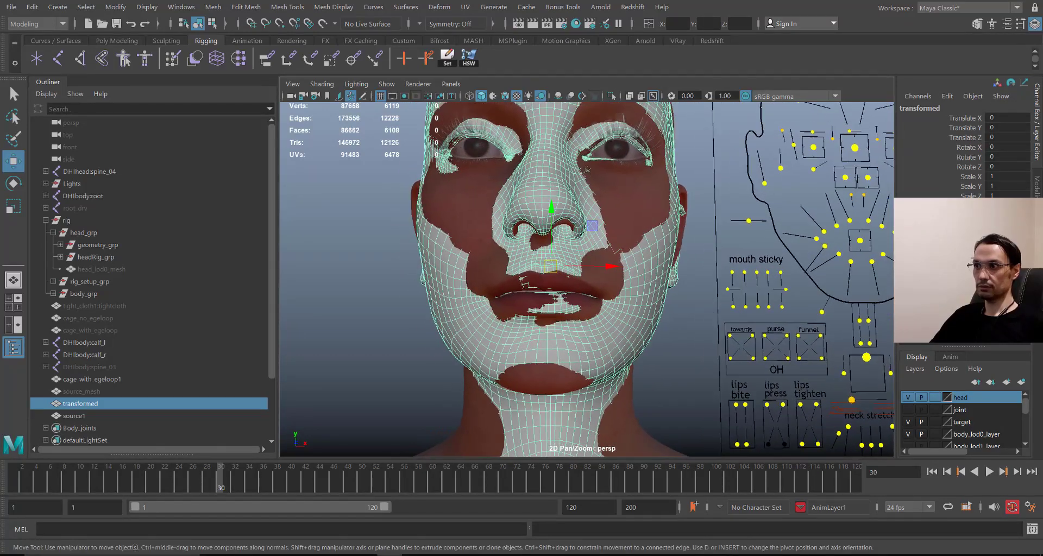
Step: Hide the head layer, return the timeline to frame 1 and inspect the transformed mesh on its own
left_click(908, 399)
scroll(761, 326, "down", 3)
left_click_drag(769, 285, 735, 297, "alt")
left_click(15, 480)
scroll(822, 251, "up", 3)
left_click(675, 347)
left_click_drag(675, 348, 675, 355, "alt")
scroll(543, 419, "down", 4)
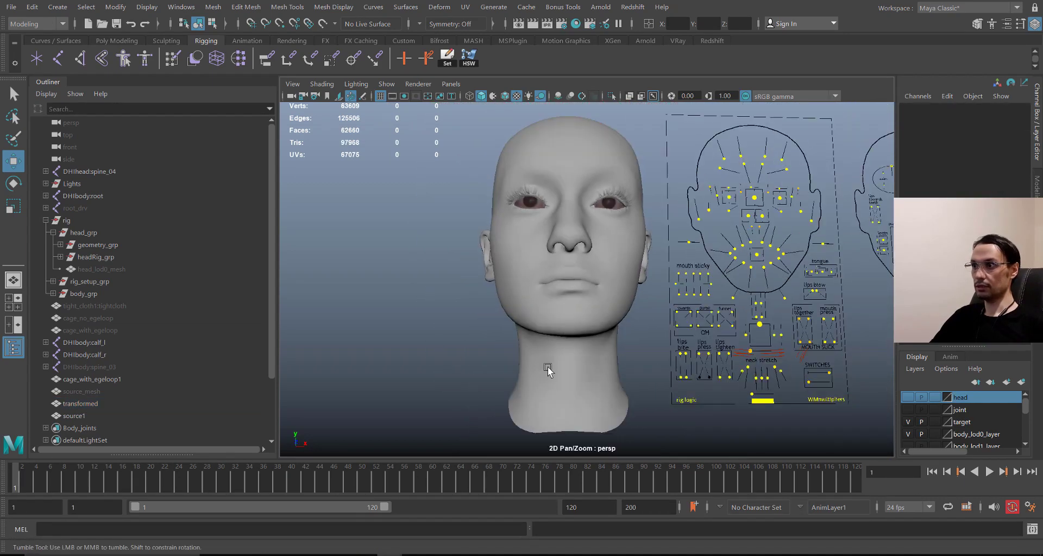
scroll(596, 377, "up", 4)
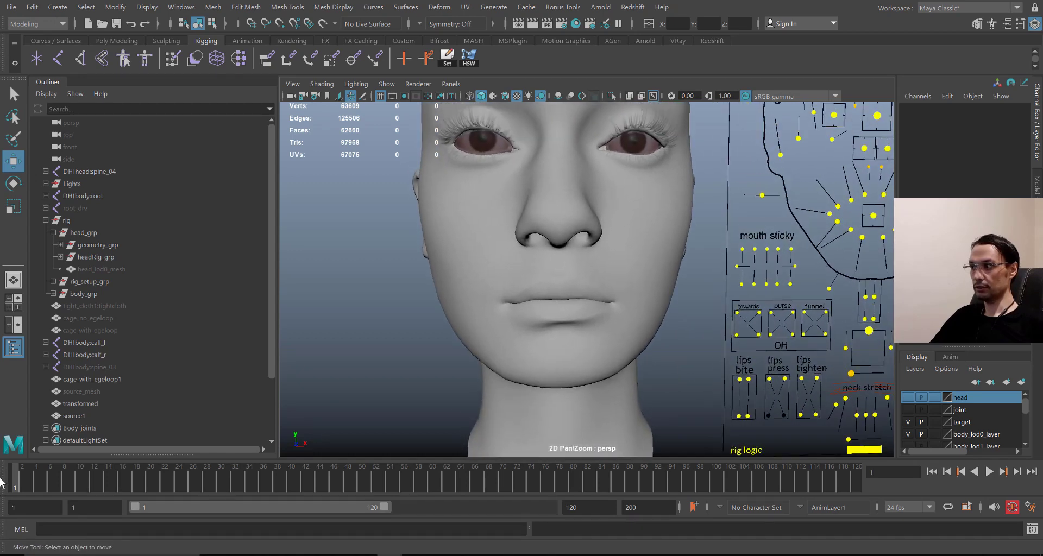
scroll(636, 288, "down", 3)
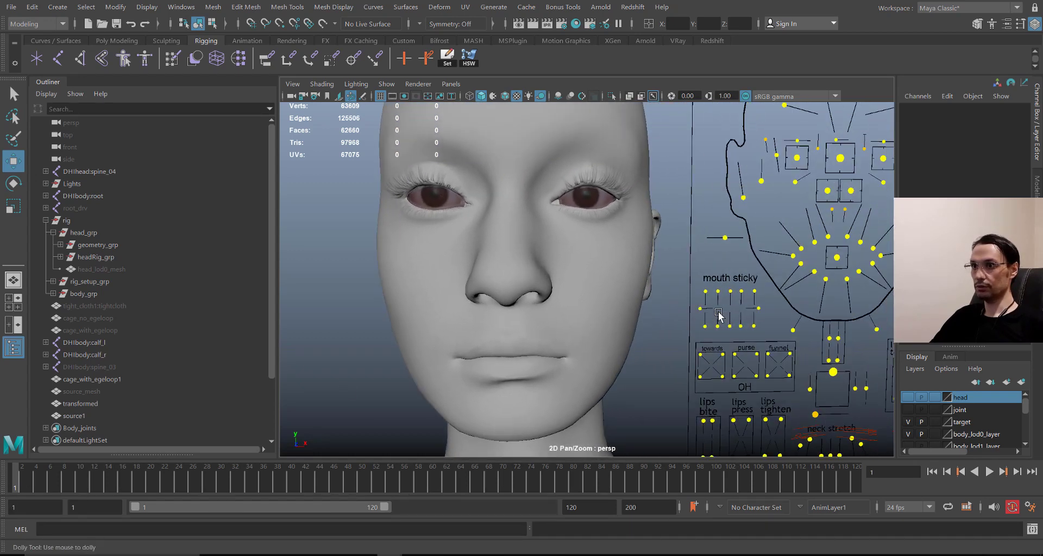
Step: Test the transformed mesh by moving the central mouth control to Translate X -1, Y 1, and undo the move
left_click(792, 261)
left_click_drag(792, 264, 813, 201)
key("ctrl+z")
key("ctrl+z")
key("ctrl+z")
key("ctrl+z")
key("ctrl+z")
key("ctrl+z")
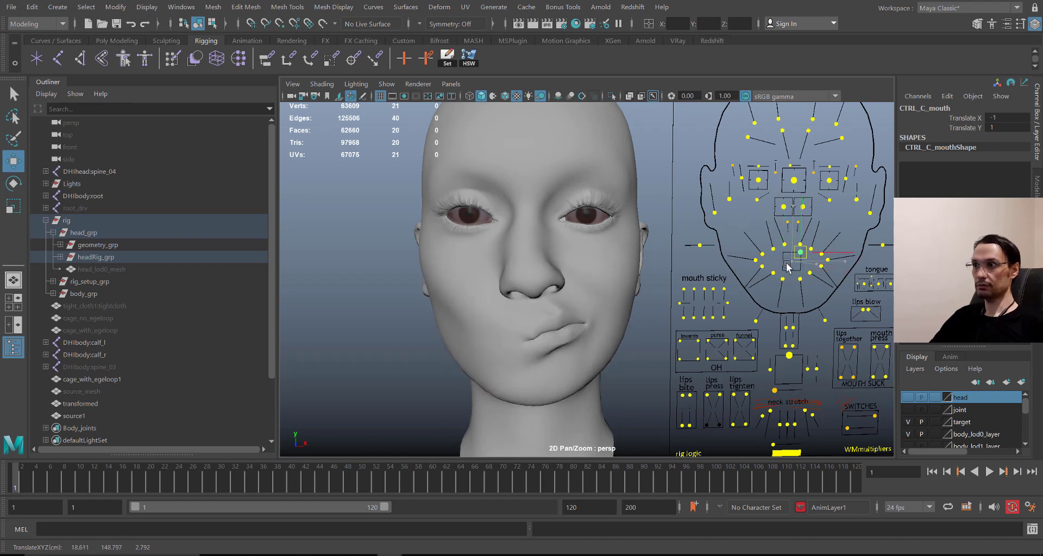
Step: Open the mouth wide with the central jaw control to check the lips and chin, and undo the move
left_click(790, 356)
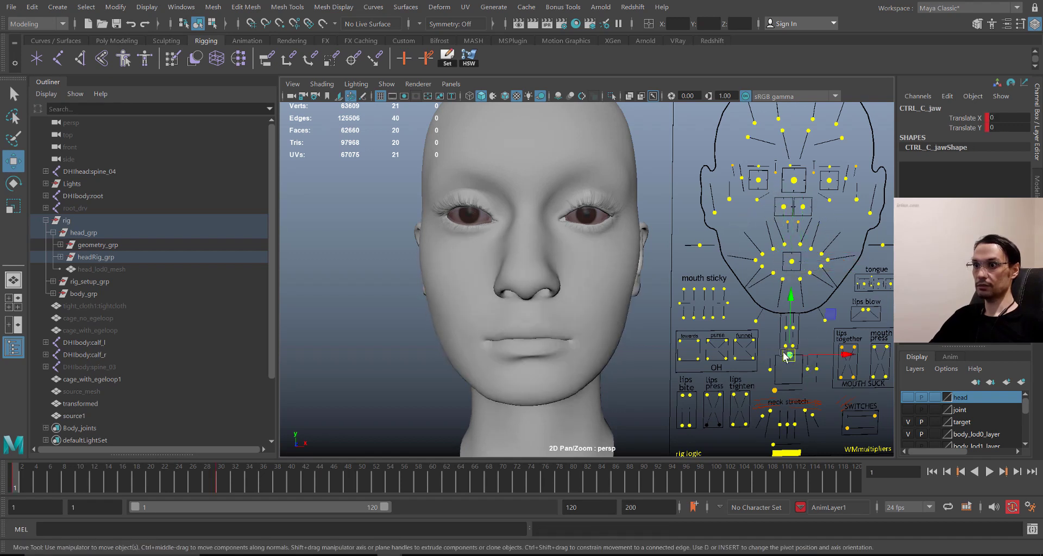
left_click_drag(791, 316, 793, 360)
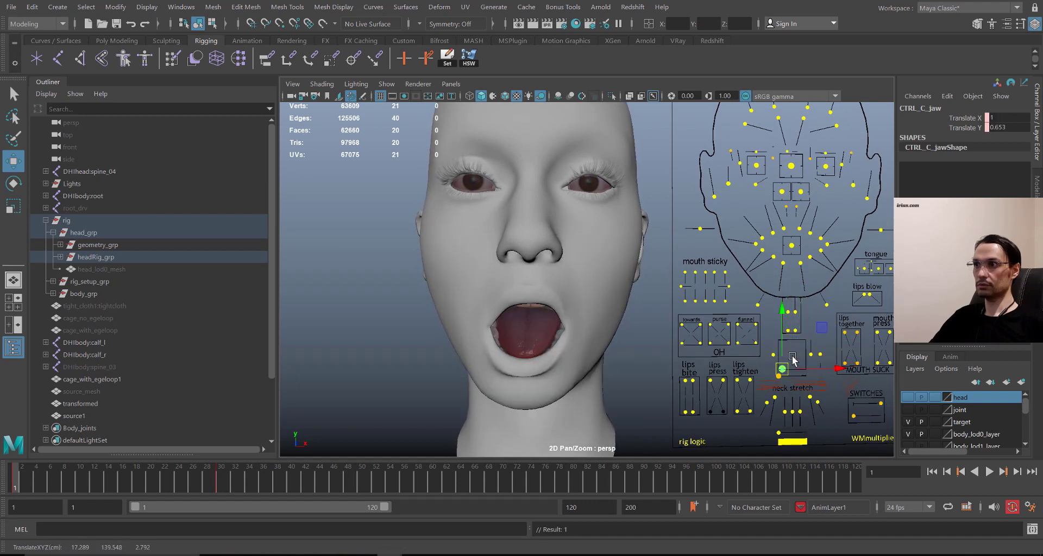
key("ctrl+z")
key("ctrl+z")
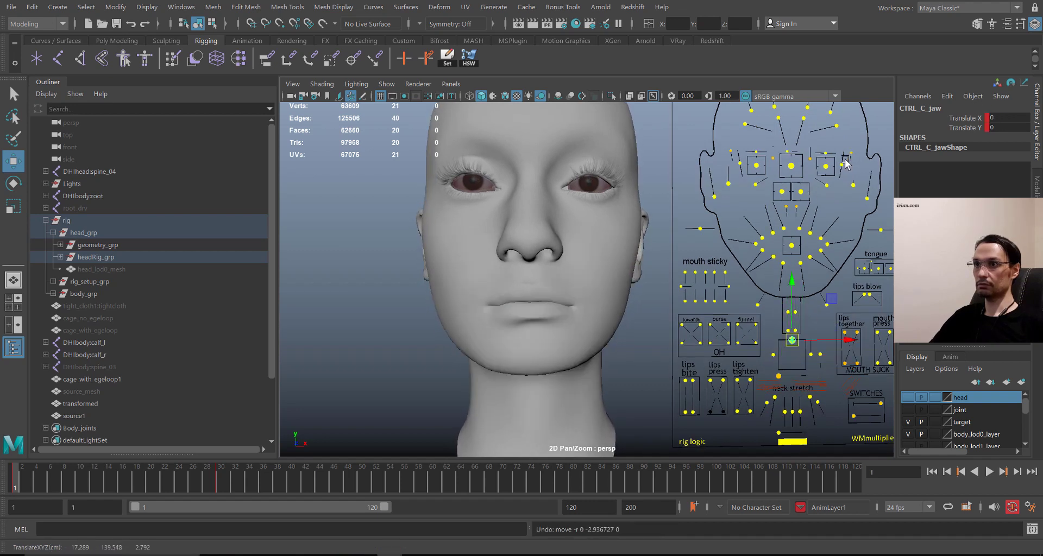
Step: Test the central eye control and close both eyelids with the blink controls at 1, undoing each change
left_click(791, 166)
left_click_drag(791, 165, 834, 170)
key("ctrl+z")
mouse_move(739, 167)
left_mouse_down("shift")
mouse_move(745, 160)
mouse_move(741, 176)
mouse_move(734, 158)
left_mouse_up("shift")
key("ctrl+z")
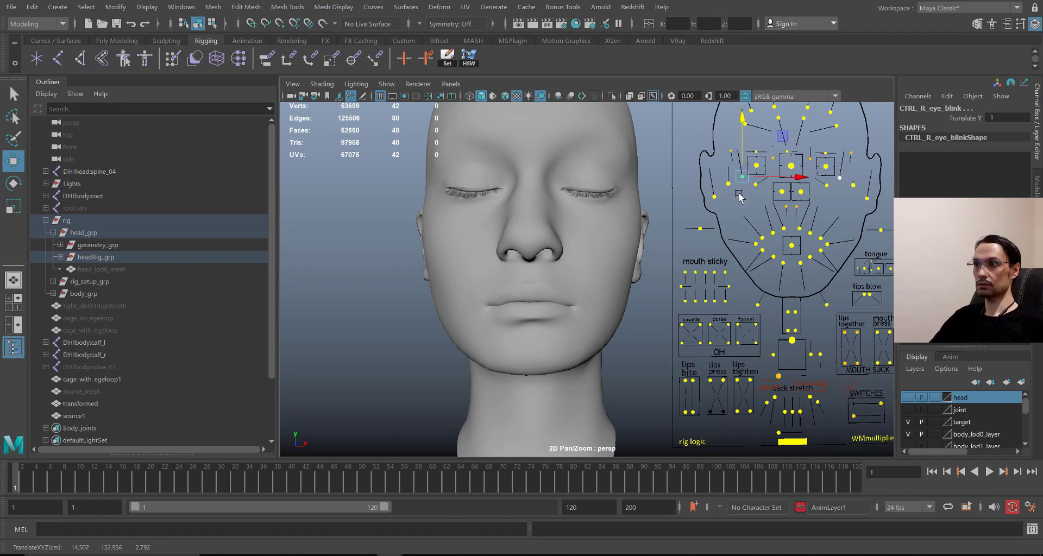
key("ctrl+z")
Step: Try moving the mouth funnel controls to deform the lips, and undo the moves
left_click_drag(674, 310, 778, 319, "alt")
left_click(745, 342)
key("w")
key("ctrl+z")
key("ctrl+z")
key("ctrl+z")
key("ctrl+z")
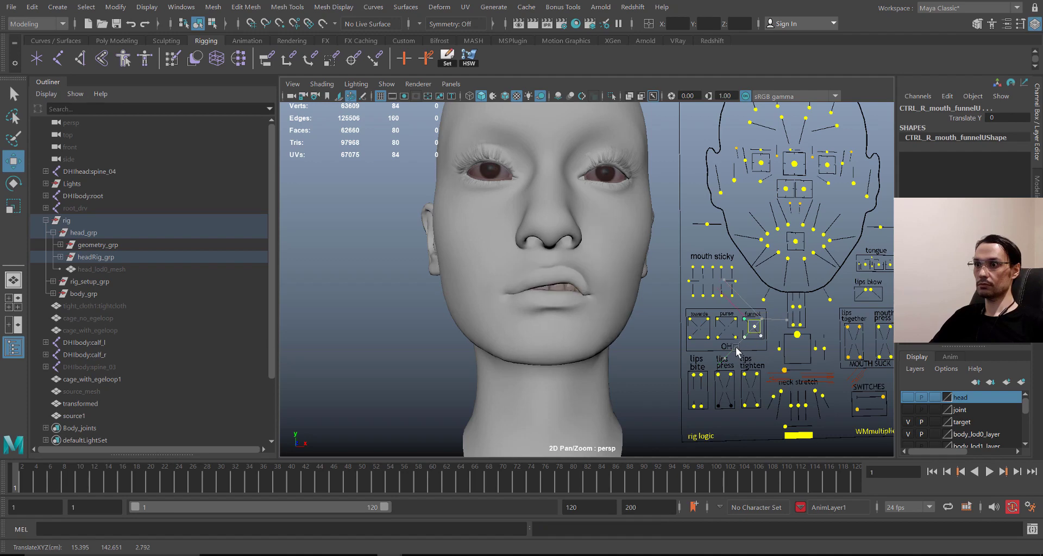
key("w")
left_click_drag(758, 327, 720, 308)
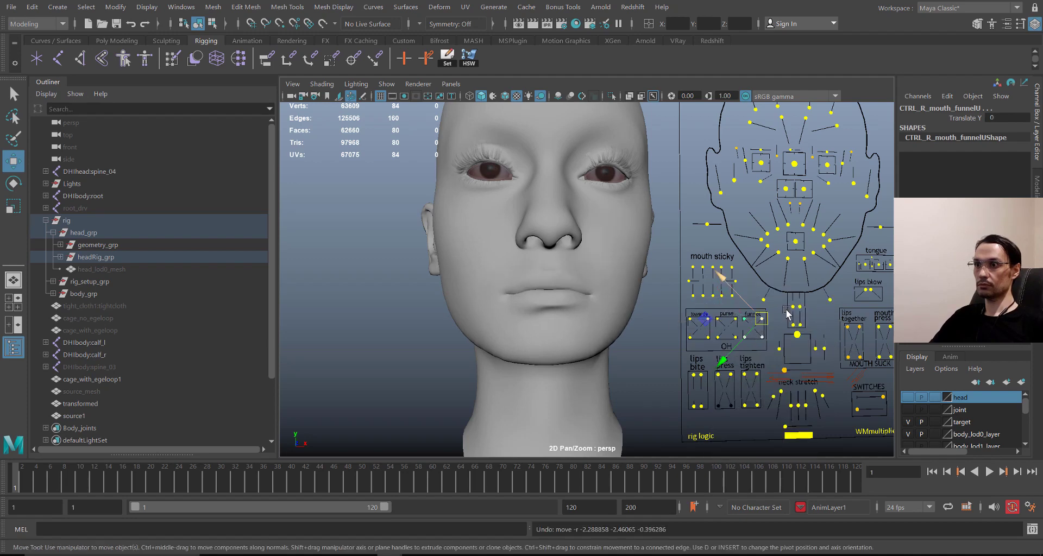
Step: Set all four mouth funnel controls to 1 to check the flared lips, and undo the pose
left_click_drag(801, 318, 780, 306, "alt")
left_click_drag(733, 337, 751, 330)
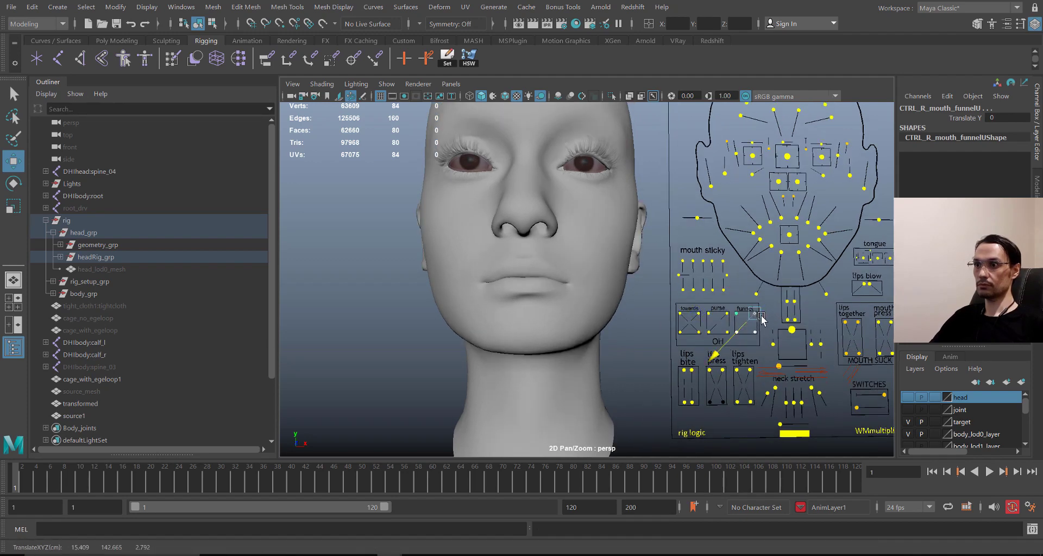
middle_click_drag(762, 320, 642, 427)
key("ctrl+z")
key("shift+z")
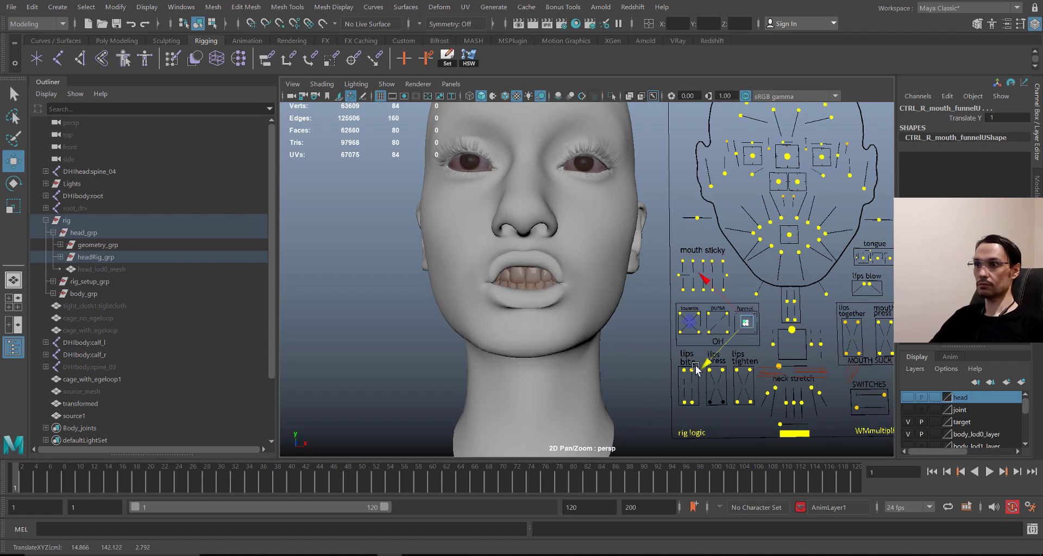
key("ctrl+z")
Step: Select the four mouth purse controls, test the pursed lips, and undo the move
key("q")
left_click_drag(703, 308, 735, 341)
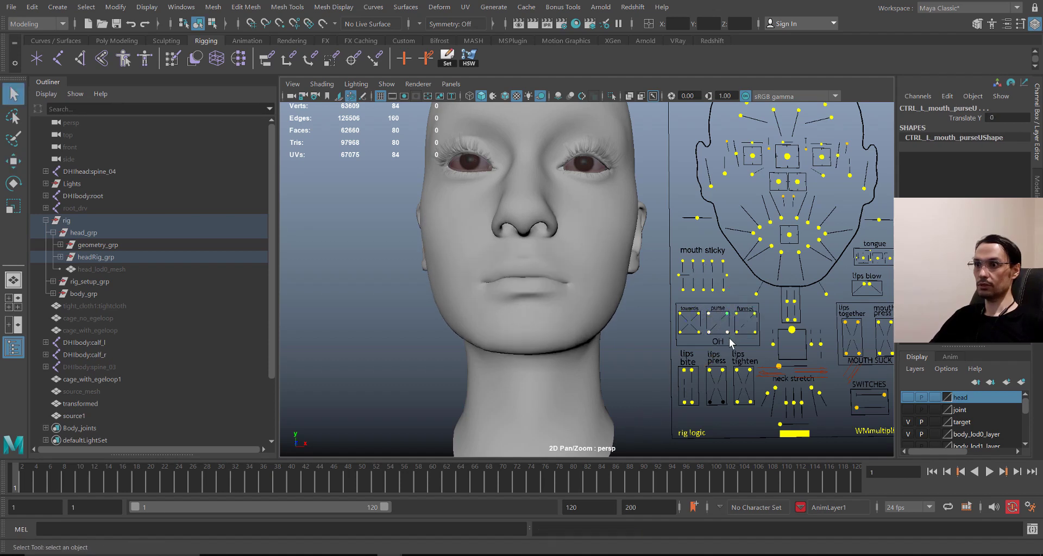
key("w")
middle_click_drag(741, 309, 787, 263)
key("ctrl+z")
Step: Set the four mouth towards controls to 1, check the lips from the side, and undo the pose
middle_click_drag(670, 307, 671, 284, "alt")
key("q")
left_click_drag(702, 313, 675, 281)
key("w")
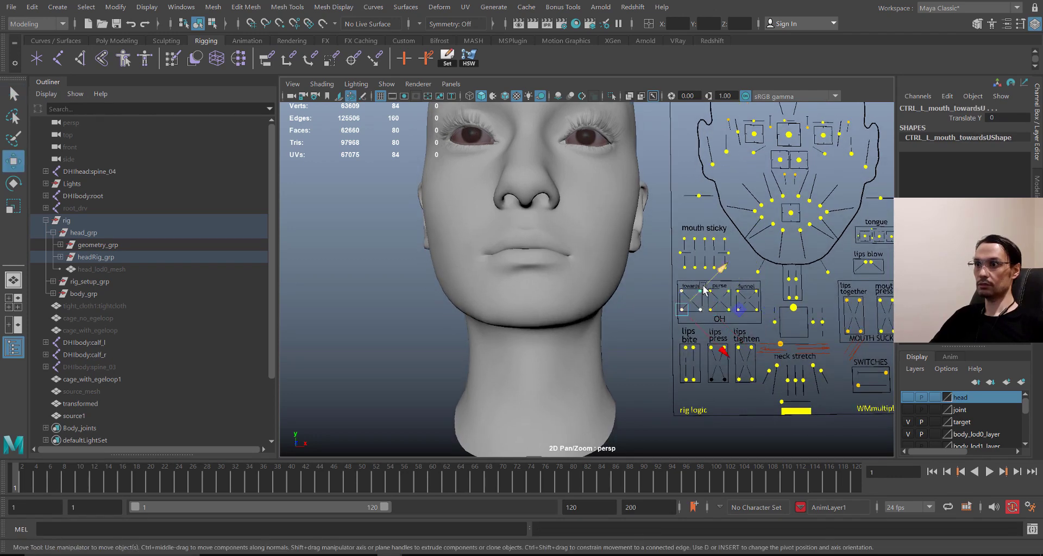
middle_click_drag(704, 291, 757, 257)
left_click_drag(753, 260, 660, 254, "alt")
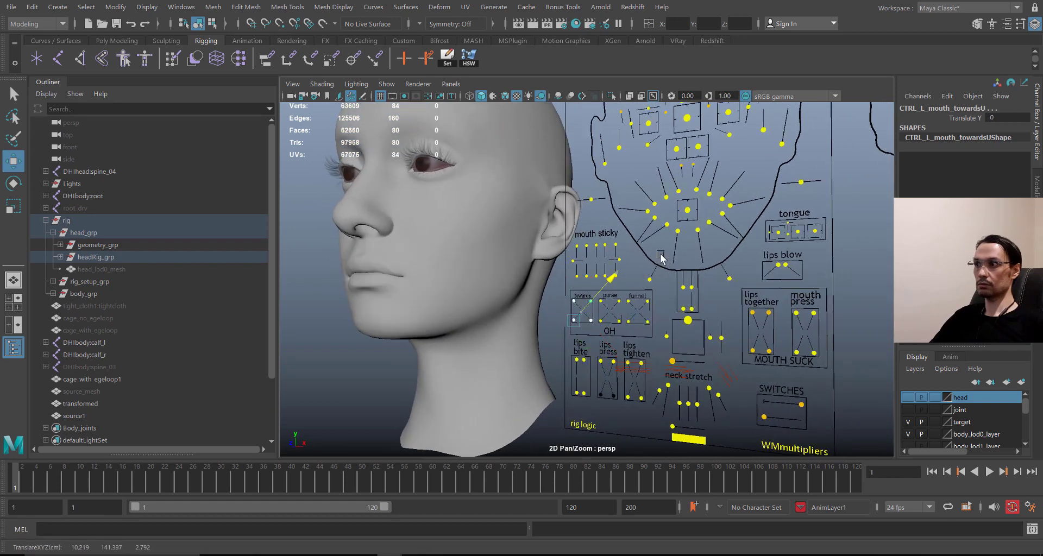
middle_click_drag(611, 284, 687, 287, "alt")
key("ctrl+z")
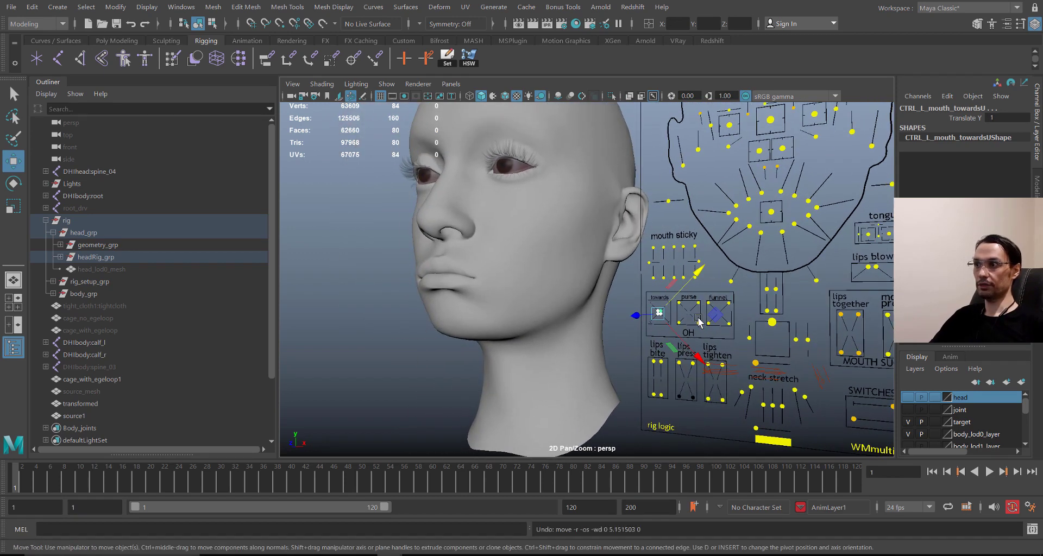
key("ctrl+z")
Step: Test the left side of the mouth with the dimple control and the corner pull control at 1
mouse_move(698, 322)
left_mouse_down("alt")
mouse_move(708, 330)
mouse_move(697, 335)
left_mouse_up("alt")
right_click_drag(731, 286, 693, 289, "alt")
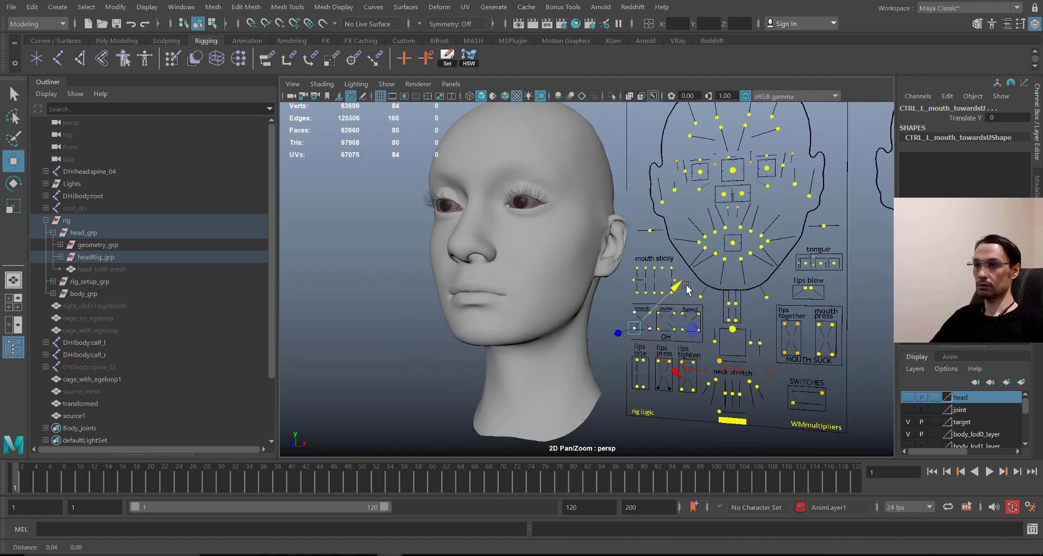
left_click_drag(692, 289, 756, 218, "alt")
middle_click_drag(757, 218, 743, 257, "alt")
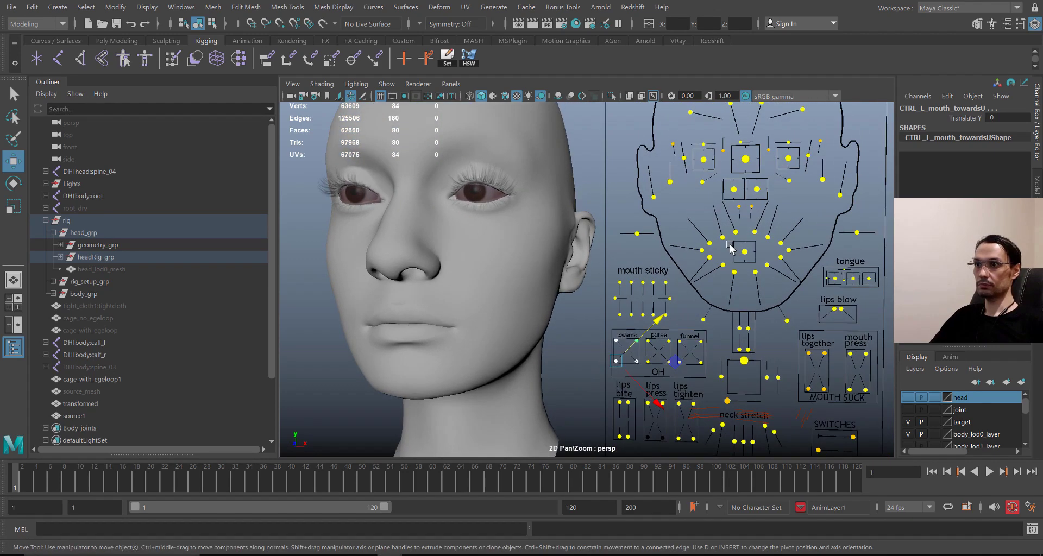
scroll(783, 264, "up", 2)
left_click(795, 269)
key("q")
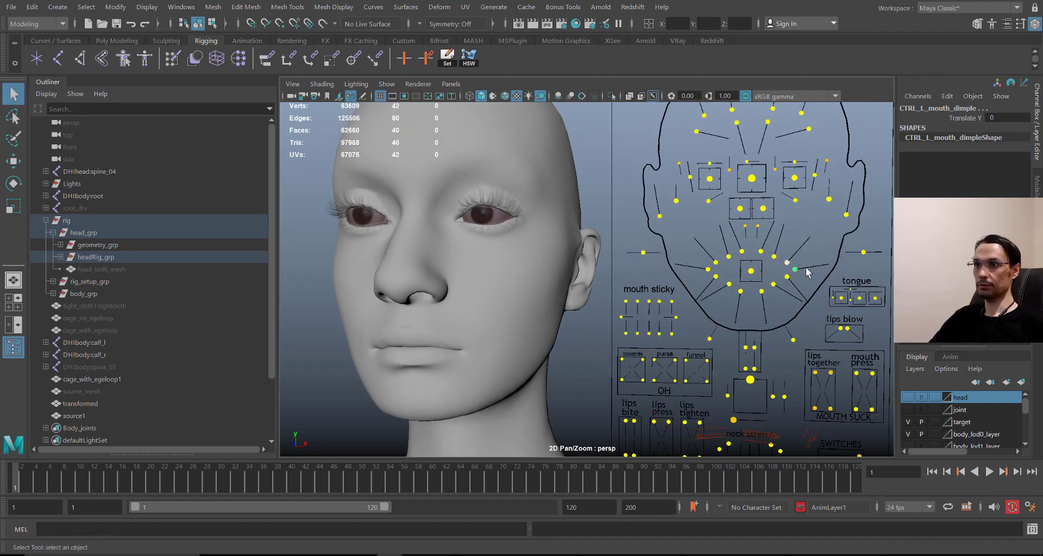
key("w")
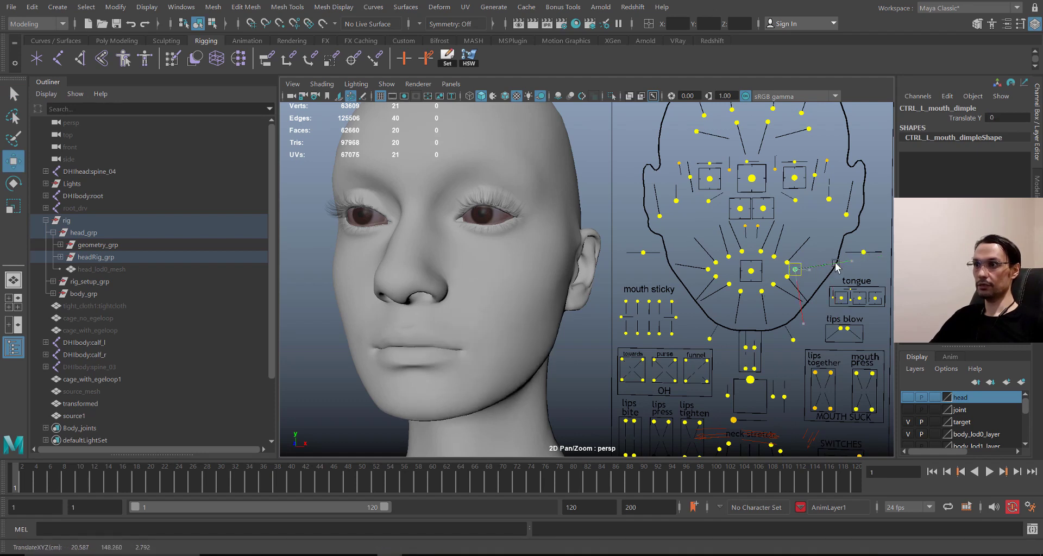
left_click(785, 263)
left_click_drag(783, 264, 775, 280)
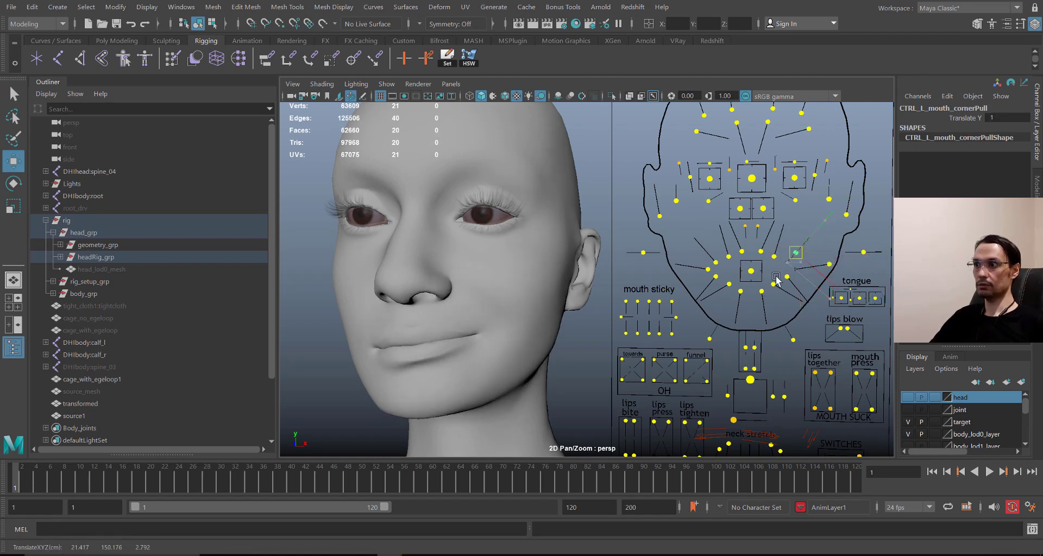
left_click_drag(846, 210, 846, 209)
Step: Add the left sharp corner pull to test the smile, reset the smile controls and lower both lower-lip depress controls
left_click(775, 257)
mouse_move(775, 256)
left_mouse_down()
mouse_move(795, 216)
mouse_move(779, 247)
left_mouse_up()
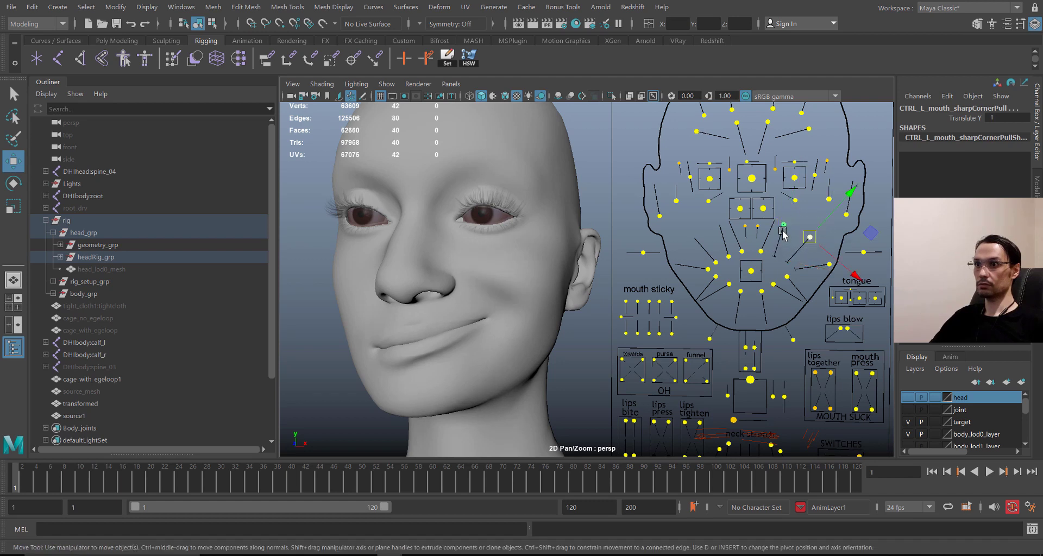
left_click_drag(869, 234, 737, 299)
left_click(829, 264)
middle_click_drag(758, 324, 761, 340)
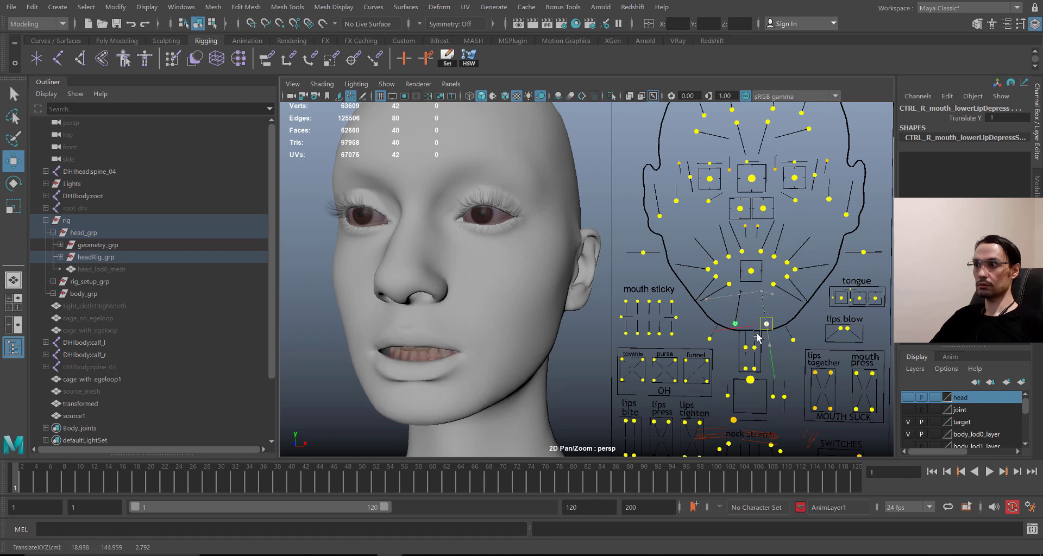
Step: Raise both upper-lip raise controls, check the bared teeth from another angle, and return the lip controls to neutral
left_click(753, 252)
middle_click_drag(753, 252, 724, 184)
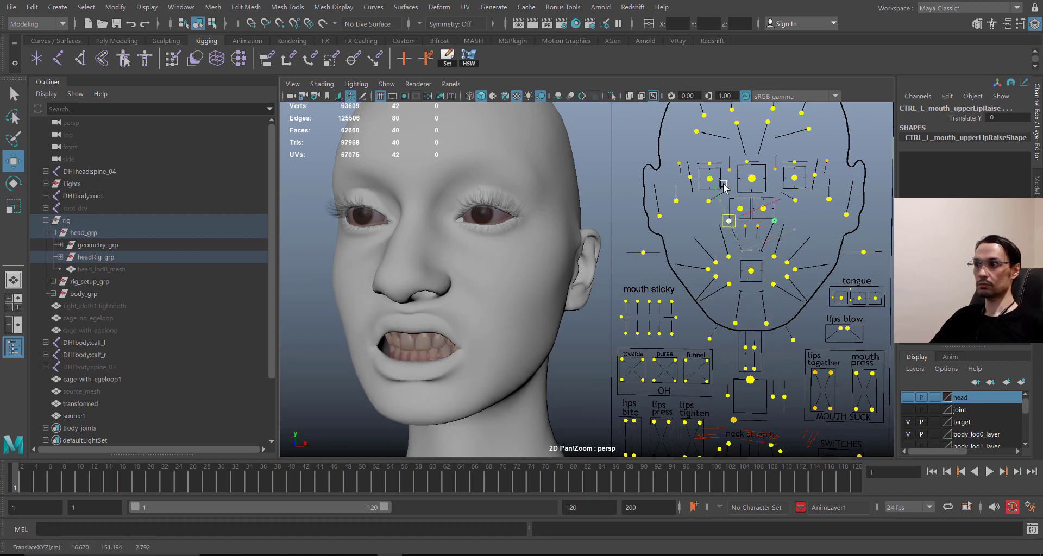
left_click_drag(741, 226, 793, 213, "alt")
middle_click_drag(767, 215, 807, 298)
left_click_drag(808, 297, 771, 313)
middle_click_drag(795, 304, 889, 356)
Step: Test the upper and lower mouth press controls on both sides and return them to neutral
middle_click_drag(892, 360, 880, 332, "alt")
right_click_drag(879, 333, 852, 327, "alt")
middle_click_drag(843, 325, 811, 343, "alt")
left_click(800, 302)
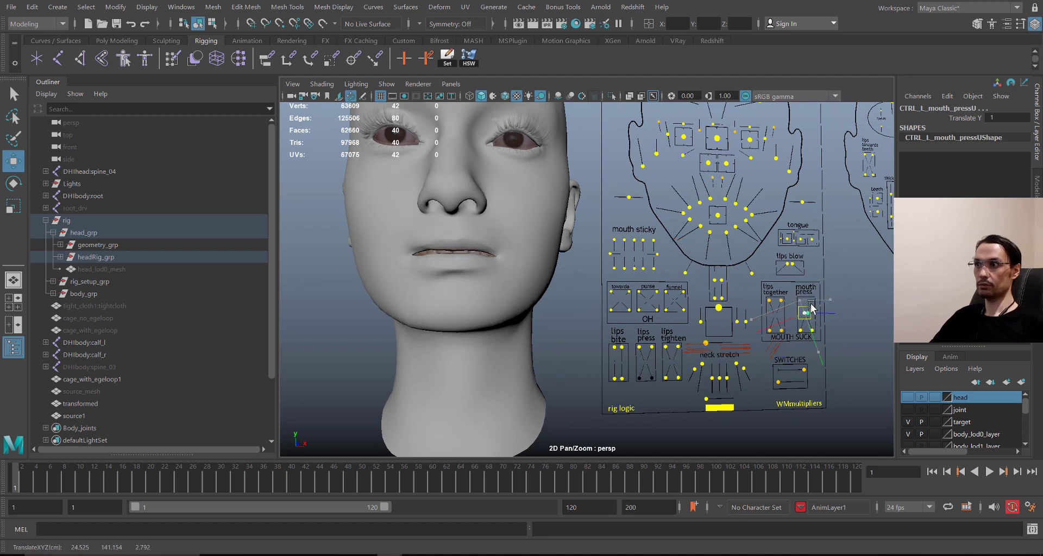
middle_click_drag(812, 305, 815, 289)
left_click_drag(821, 325, 795, 342)
mouse_move(810, 331)
middle_mouse_down()
mouse_move(803, 290)
mouse_move(814, 339)
middle_mouse_up()
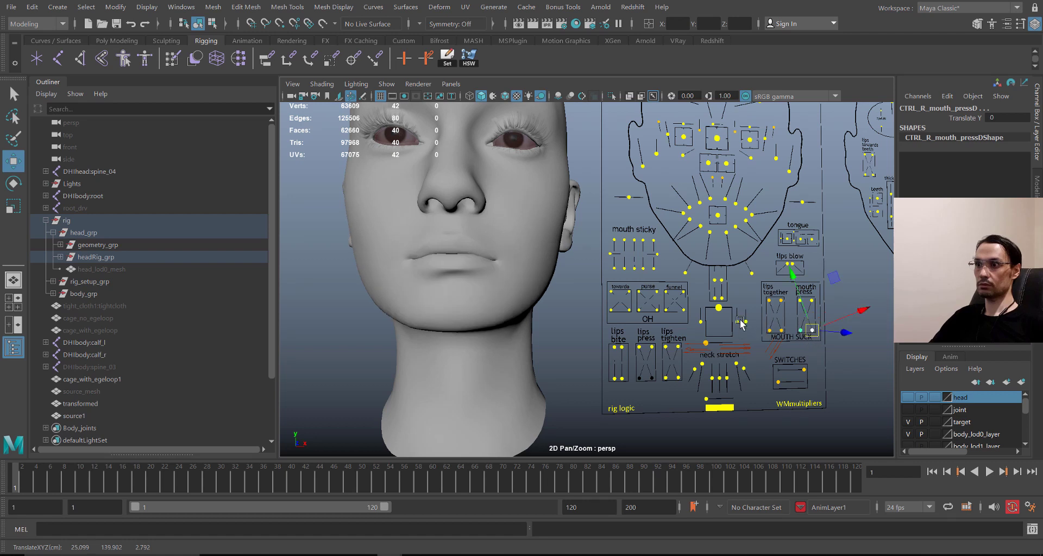
Step: Test the jaw opening once more with the central jaw control and undo it
left_click(719, 308)
middle_click_drag(719, 308, 722, 363)
key("ctrl+z")
Step: Look over the facial control board and the side of the head, and select the left ear-up control
left_click_drag(722, 359, 690, 342, "alt")
mouse_move(690, 342)
right_mouse_down("alt")
mouse_move(667, 323)
mouse_move(698, 349)
right_mouse_up("alt")
middle_click_drag(676, 284, 704, 325, "alt")
right_click_drag(704, 325, 682, 257, "alt")
middle_click_drag(681, 257, 700, 269, "alt")
right_click_drag(700, 268, 748, 254, "alt")
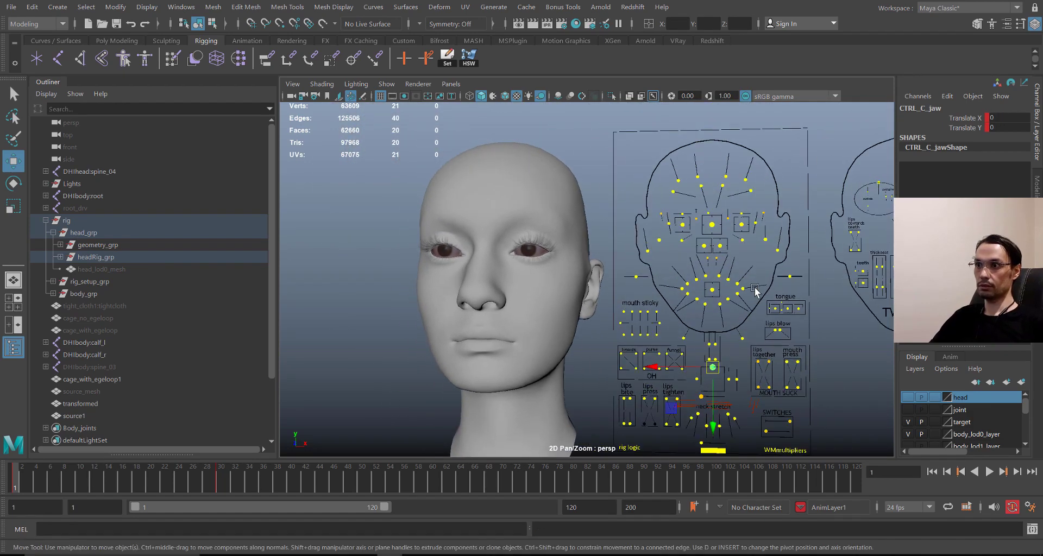
middle_click_drag(756, 291, 664, 218, "alt")
right_click_drag(664, 218, 680, 303, "alt")
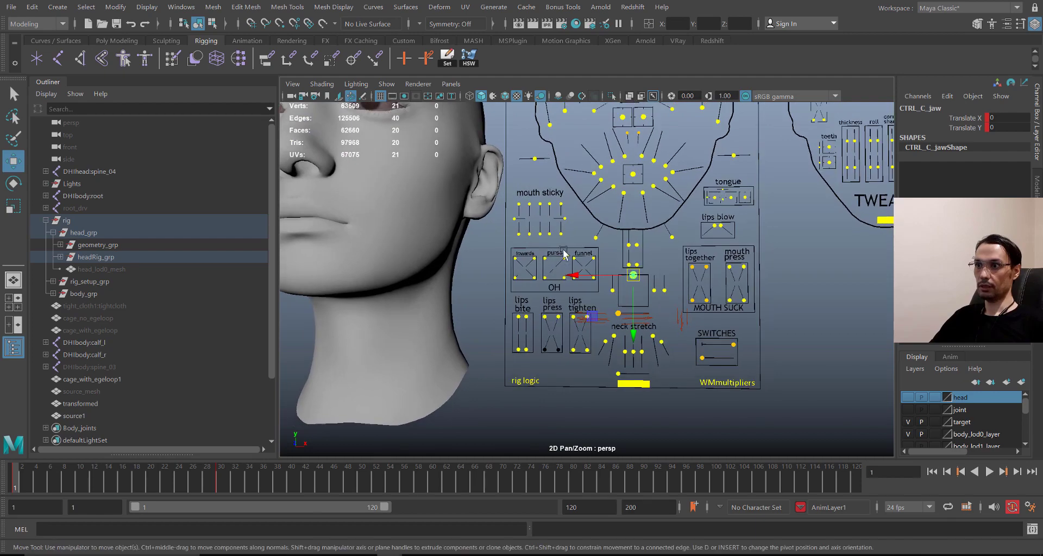
right_click_drag(598, 254, 642, 275, "alt")
middle_click_drag(500, 241, 640, 375, "alt")
middle_click_drag(641, 247, 517, 321, "alt")
right_click_drag(720, 253, 666, 219, "alt")
middle_click_drag(666, 220, 654, 224, "alt")
right_click_drag(654, 224, 695, 270, "alt")
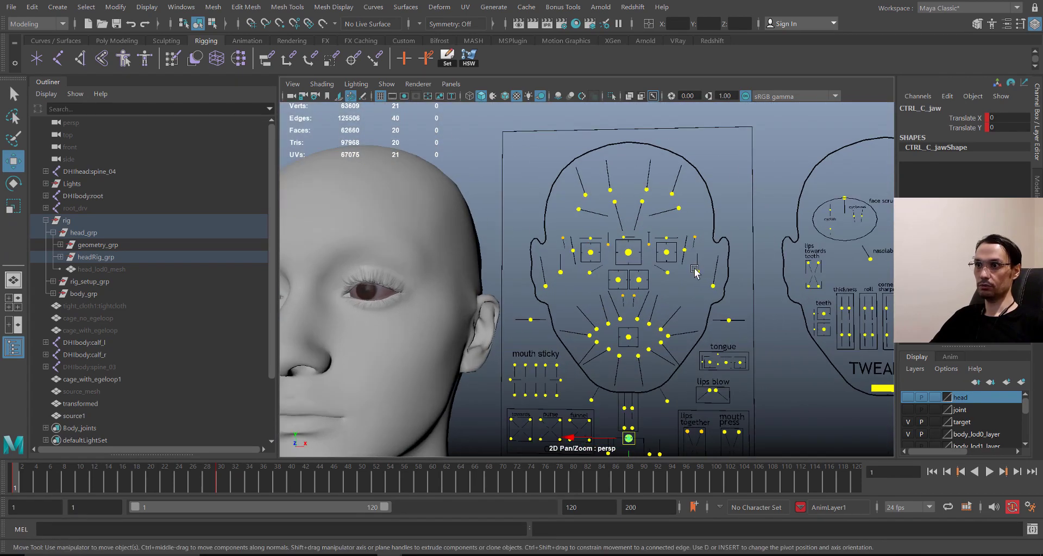
left_click(704, 290)
left_click_drag(703, 290, 622, 235, "alt")
right_click_drag(622, 237, 666, 291, "alt")
middle_click_drag(666, 291, 679, 314, "alt")
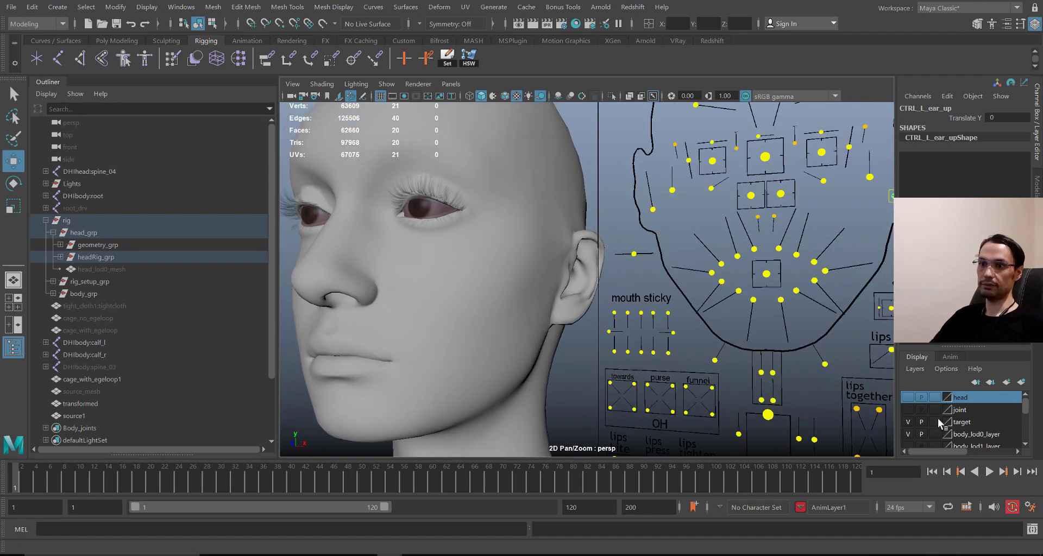
Step: Show the head layer again and examine how the transformed mesh overlaps the head around the left ear
left_click(907, 399)
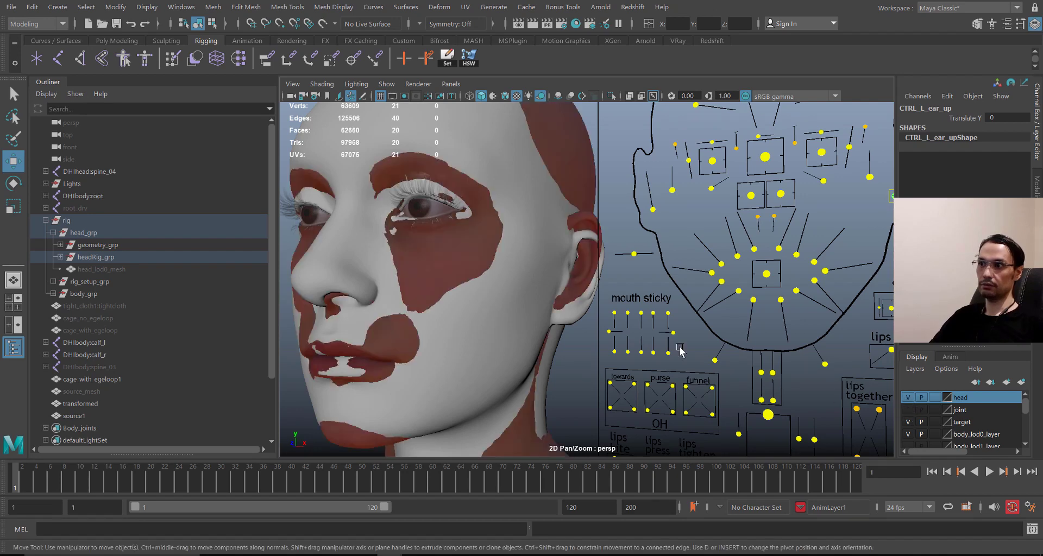
right_click_drag(558, 222, 613, 359, "alt")
scroll(613, 359, "down", 5)
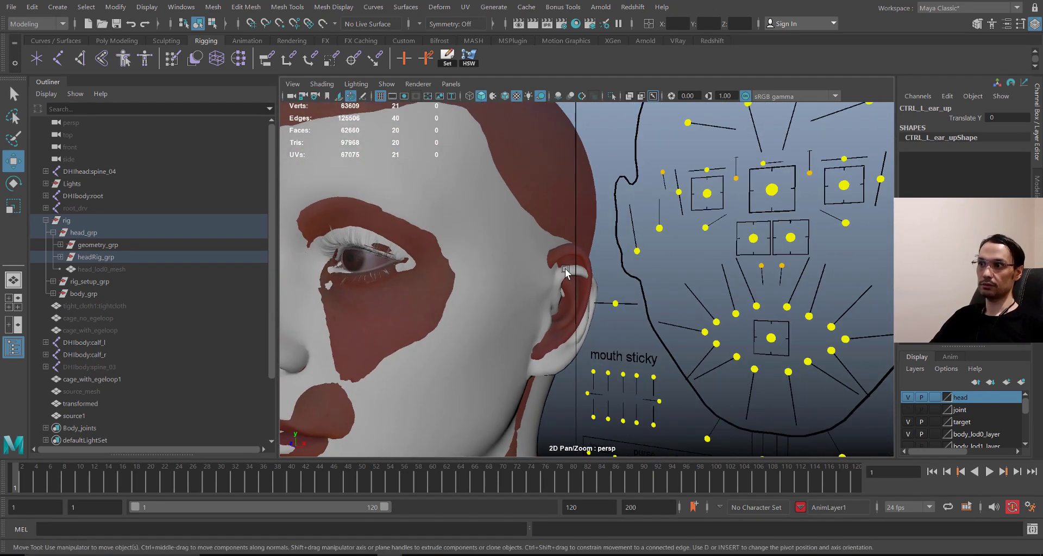
mouse_move(609, 295)
left_mouse_down("alt")
mouse_move(549, 286)
mouse_move(601, 280)
left_mouse_up("alt")
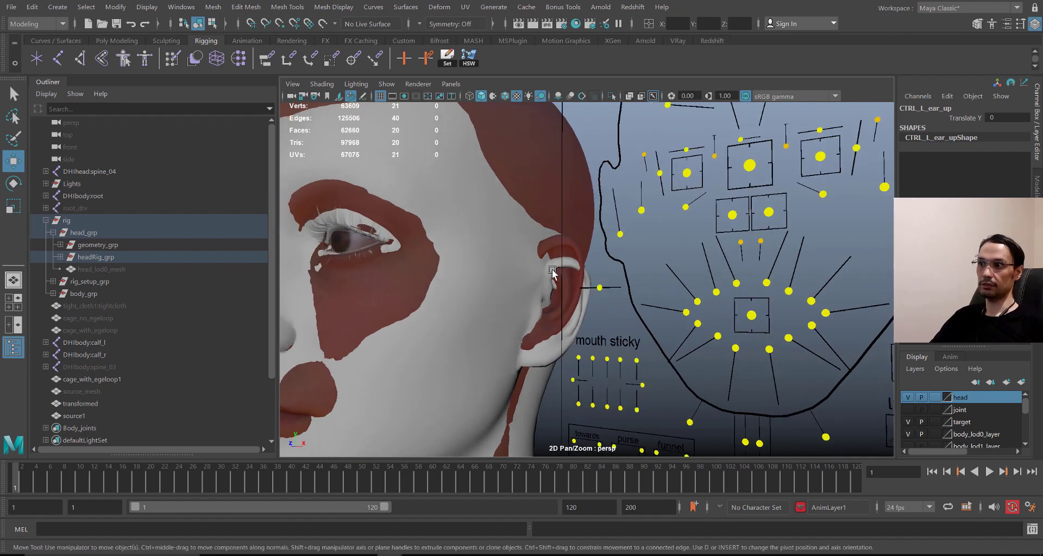
right_click_drag(556, 272, 576, 214, "alt")
middle_click_drag(576, 213, 654, 173, "alt")
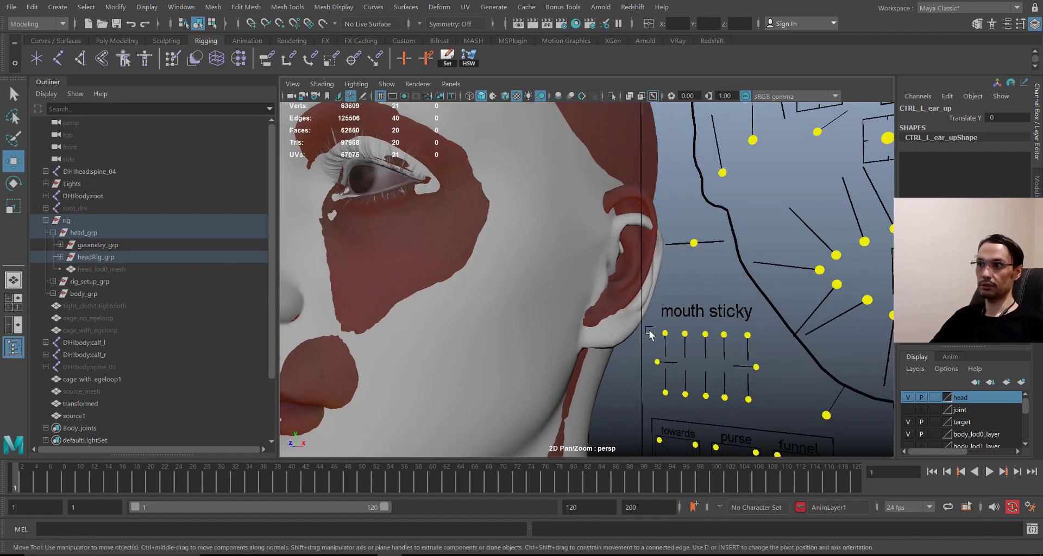
scroll(650, 334, "down", 5)
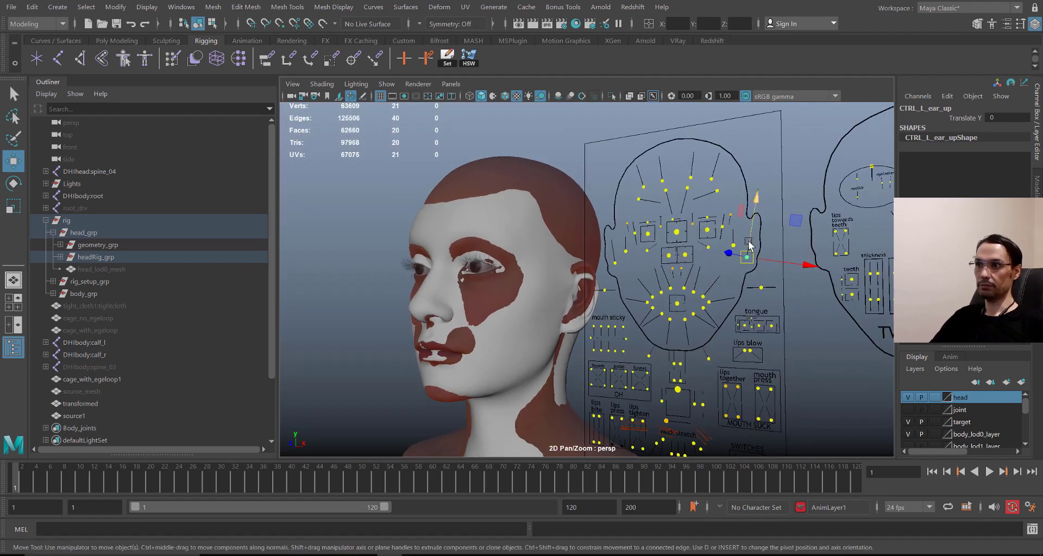
Step: Examine how the transformed mesh overlaps the head across the front of the face and around the mouth
left_click_drag(748, 245, 573, 296)
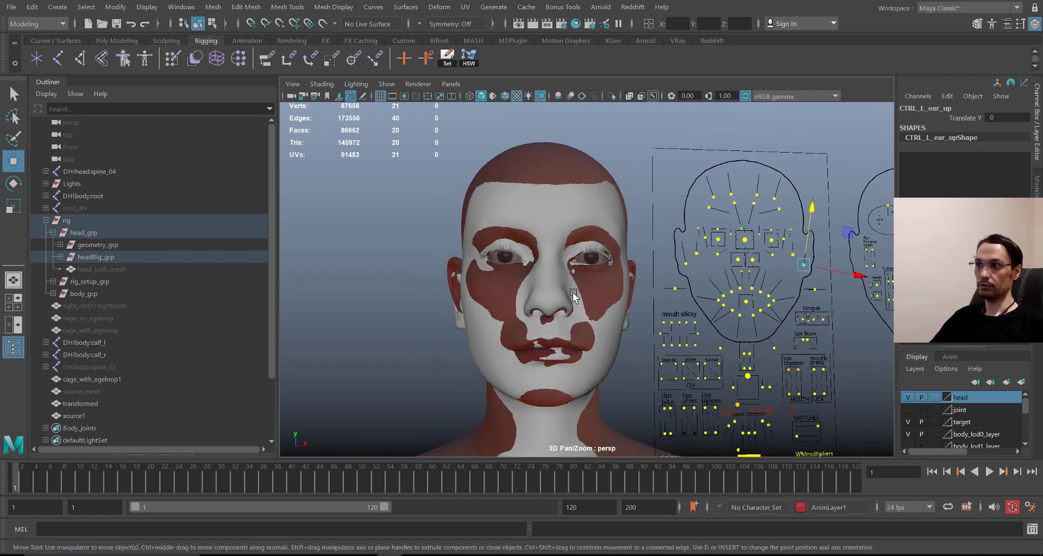
scroll(573, 296, "up", 5)
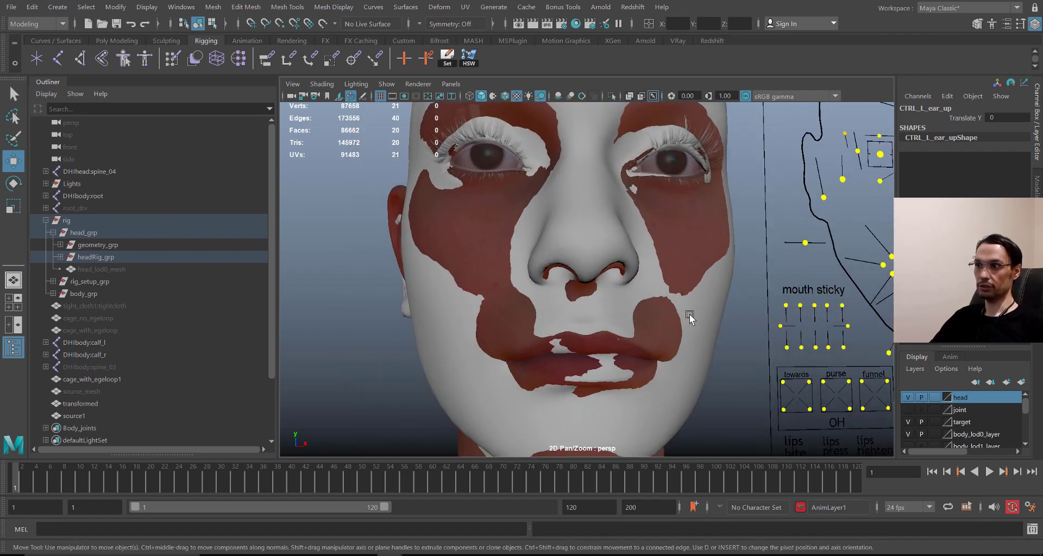
scroll(691, 318, "down", 6)
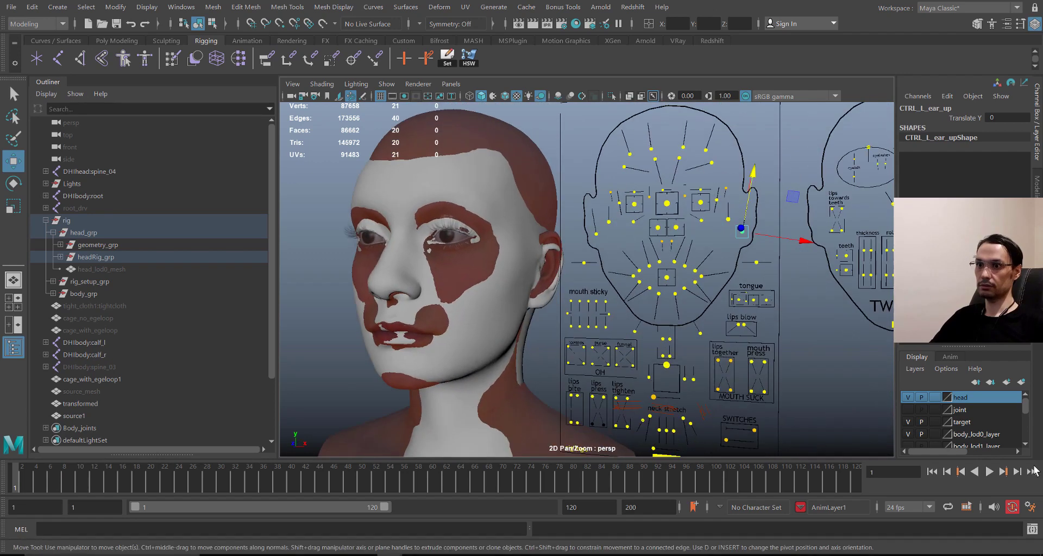
Step: Hide the head layer and test the left outer brow raise and left lateral brow controls on the transformed mesh
left_click_drag(659, 334, 766, 281, "alt")
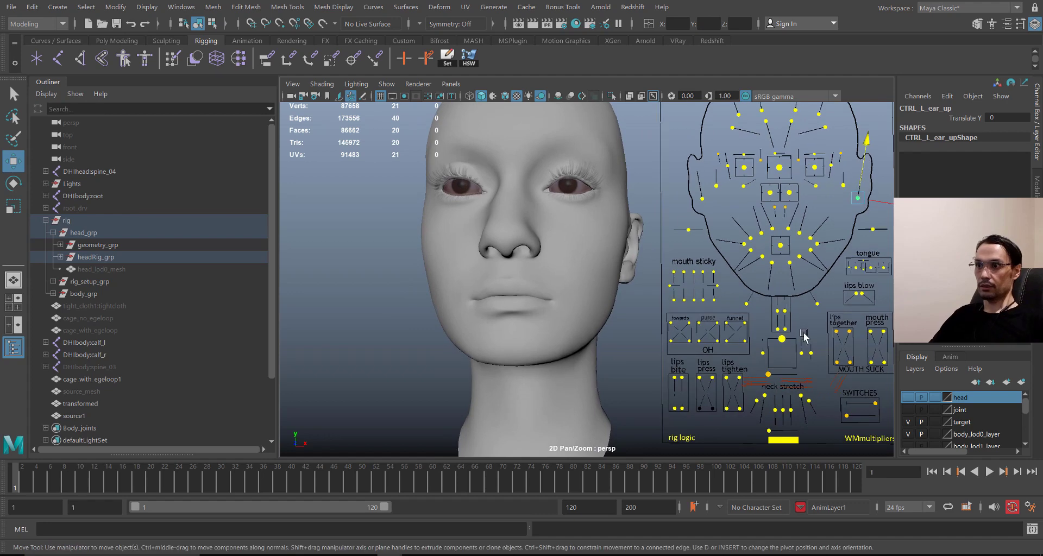
left_click_drag(802, 333, 752, 318, "alt")
middle_click_drag(753, 318, 644, 329, "alt")
left_click_drag(644, 332, 618, 206, "alt")
middle_click_drag(585, 210, 642, 250, "alt")
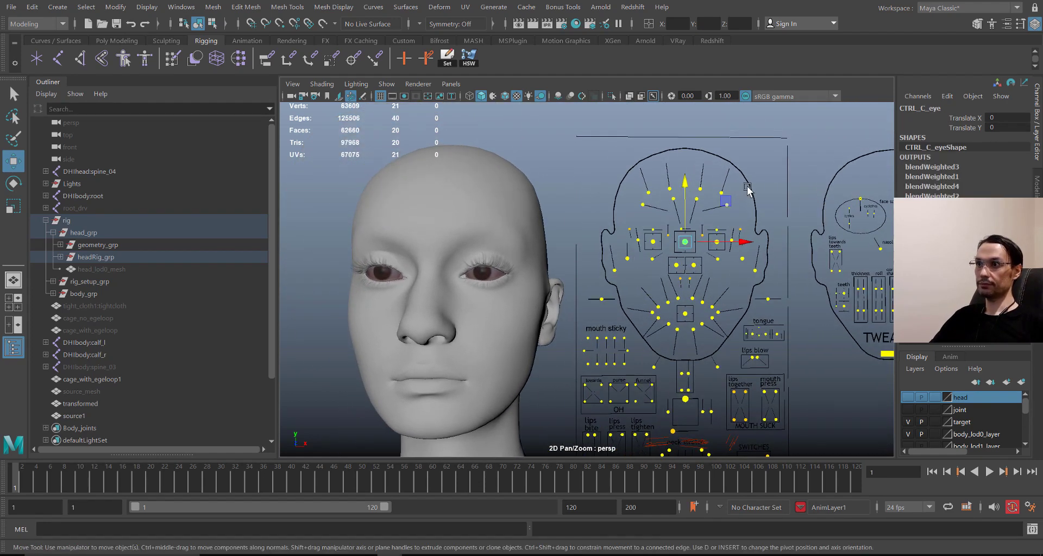
left_click(719, 197)
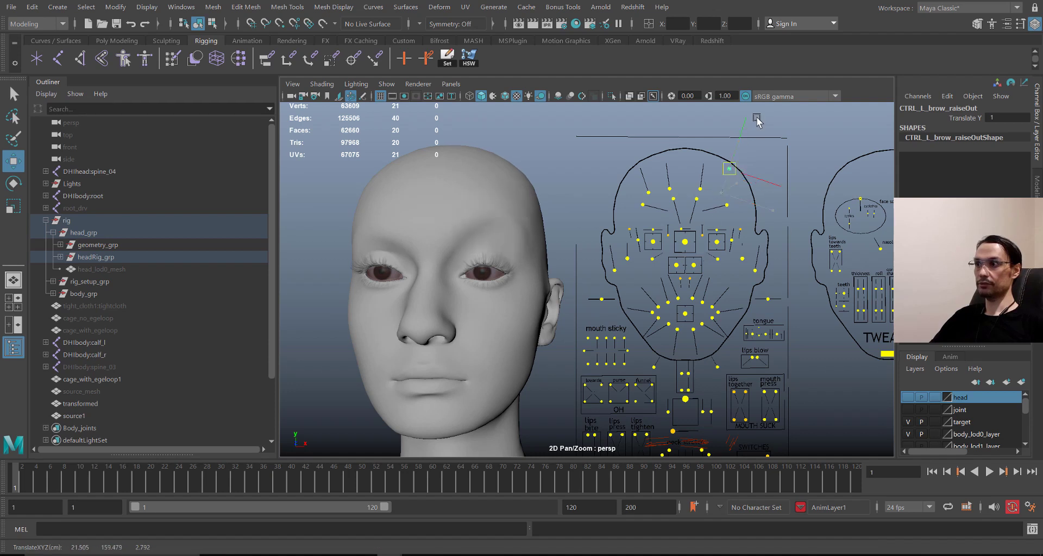
left_click_drag(757, 121, 773, 195)
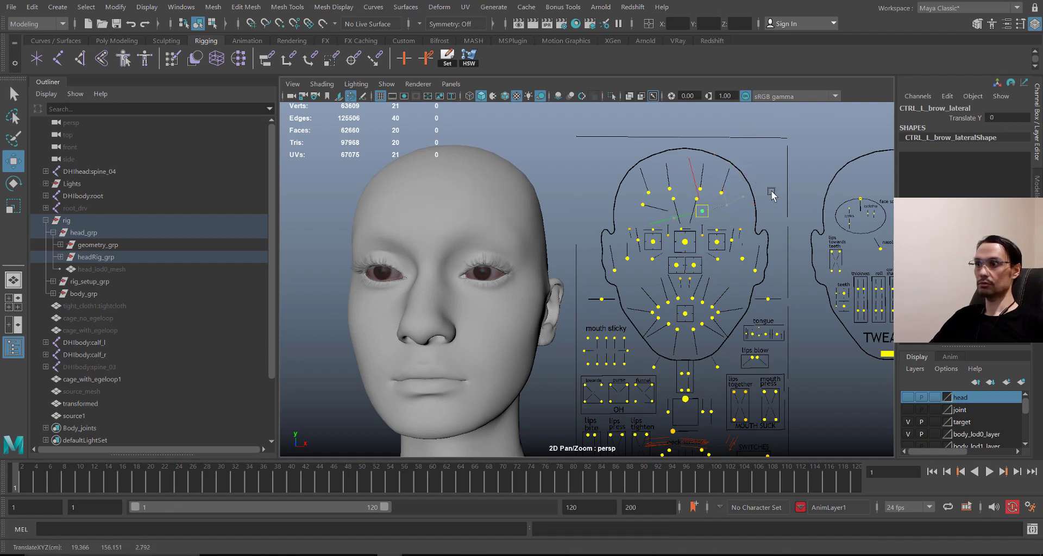